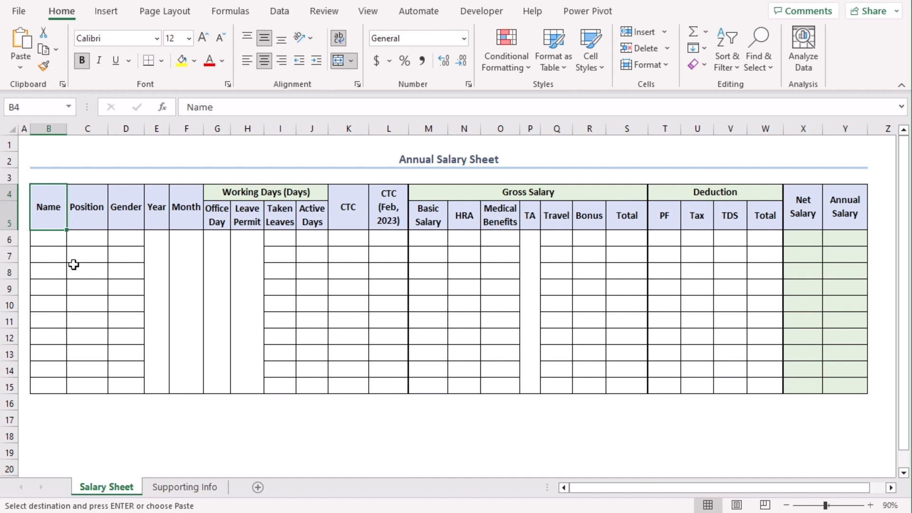
# - Fill B6:C15 with the ten employees' names and their positions
pyautogui.click(40, 241)
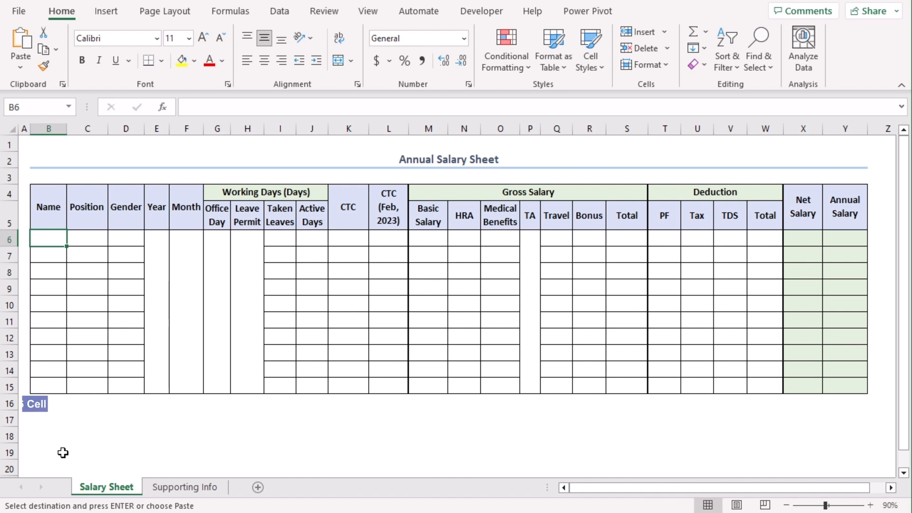
pyautogui.write('Jessica\tExecutive Lisa\tSr. Exec. Aaron\tManager Mitchel\tAM John\tDM Thomas\tExecutive Sharon\tManager Nancy\tManager Daniel\tAM Maria\tSr. Exec.')
pyautogui.click(75, 429)
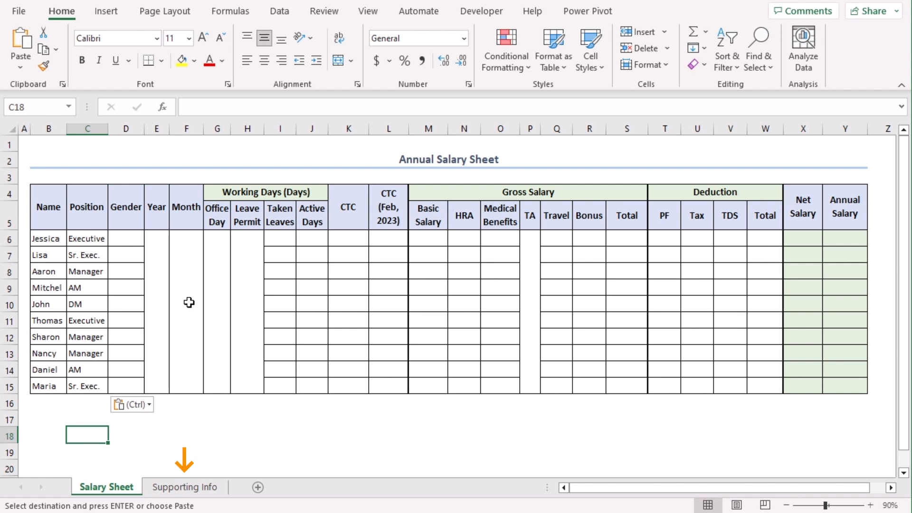
# - Add list validation to Gender cells D6:D15, using the genders in B5:B6 of the Supporting Info sheet as source
pyautogui.click(189, 494)
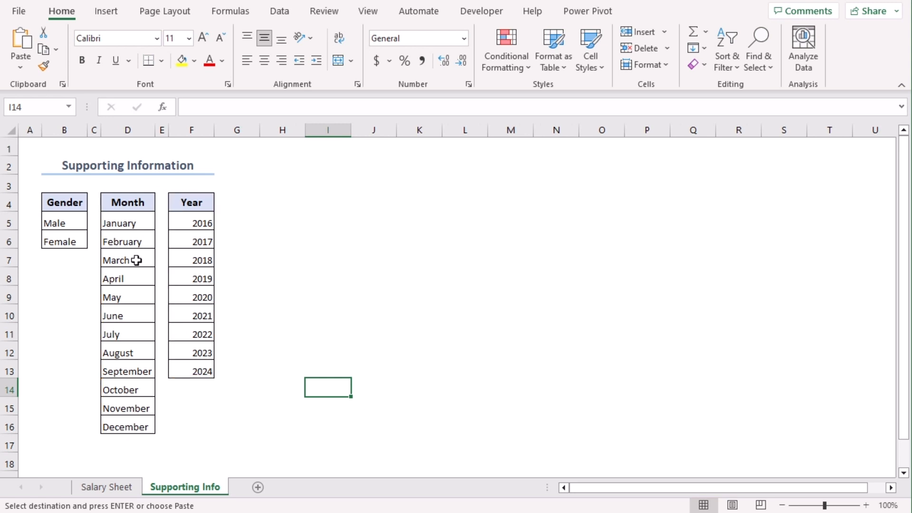
pyautogui.hotkey('ctrl', 'pageup')
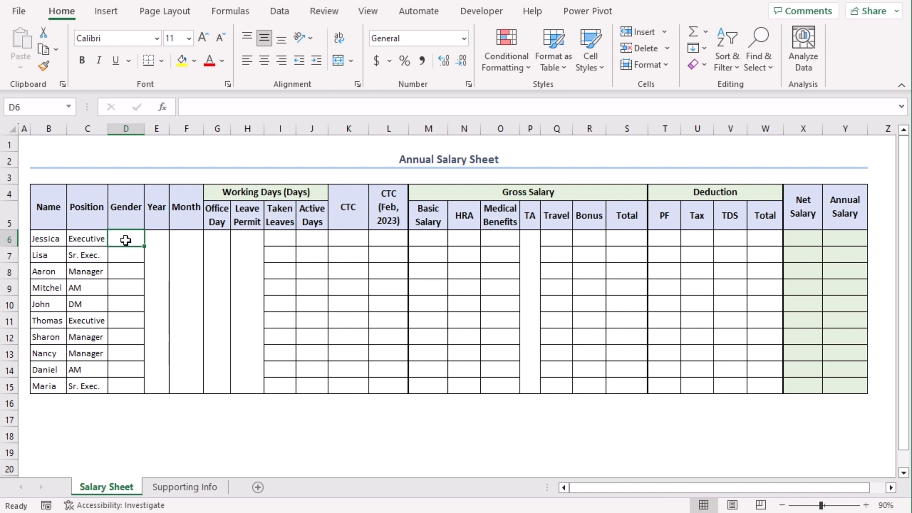
pyautogui.moveTo(125, 239); pyautogui.dragTo(130, 386)
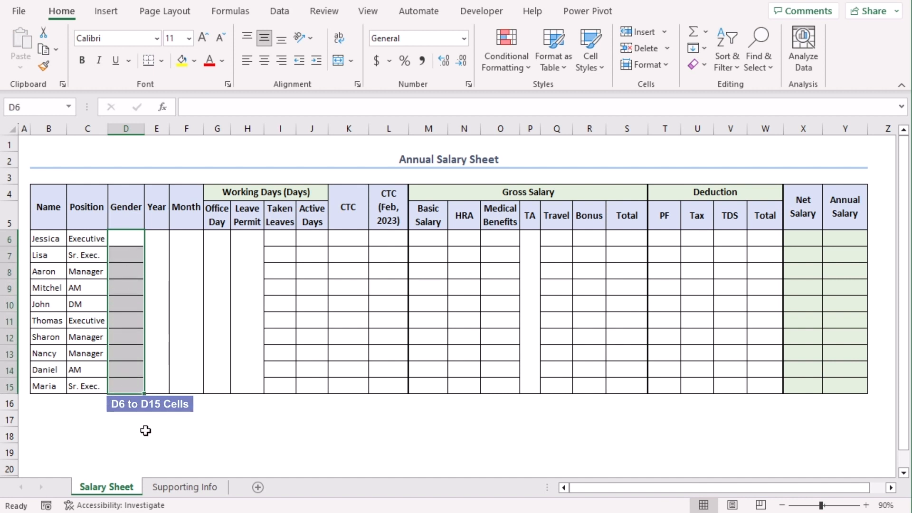
pyautogui.click(284, 16)
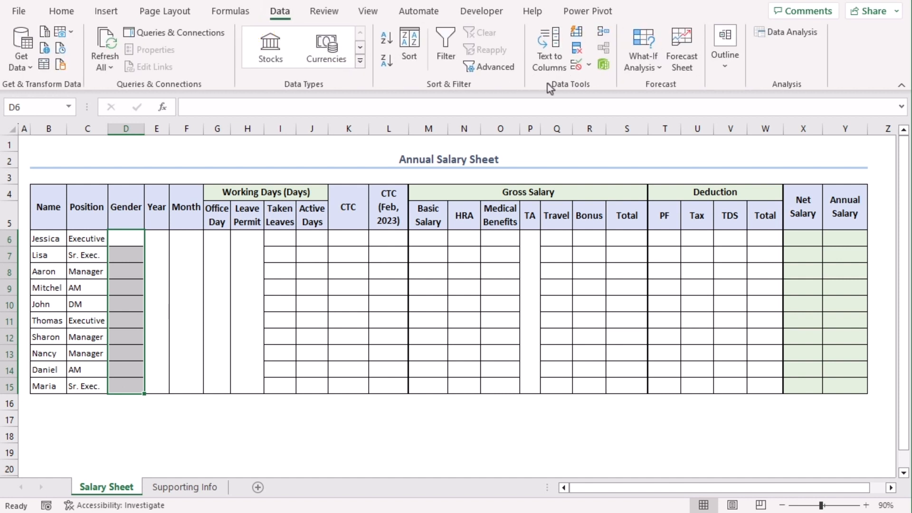
pyautogui.click(573, 71)
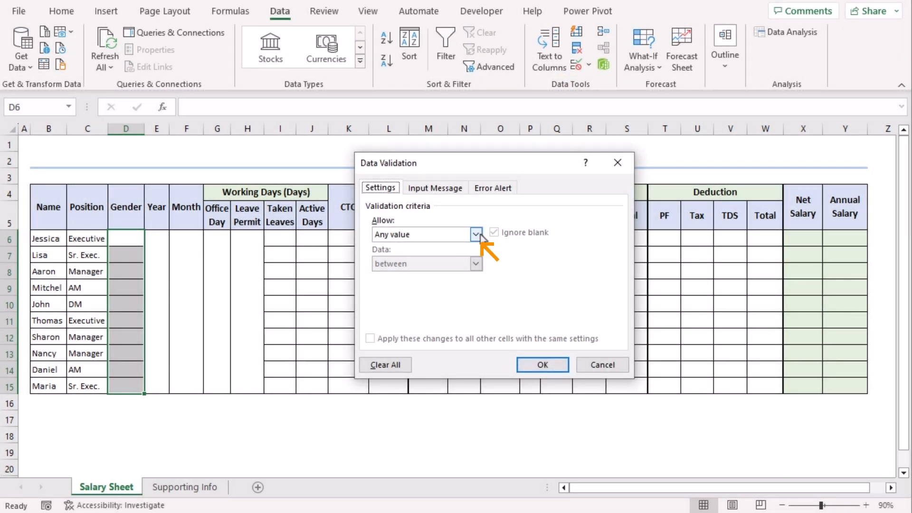
pyautogui.click(476, 235)
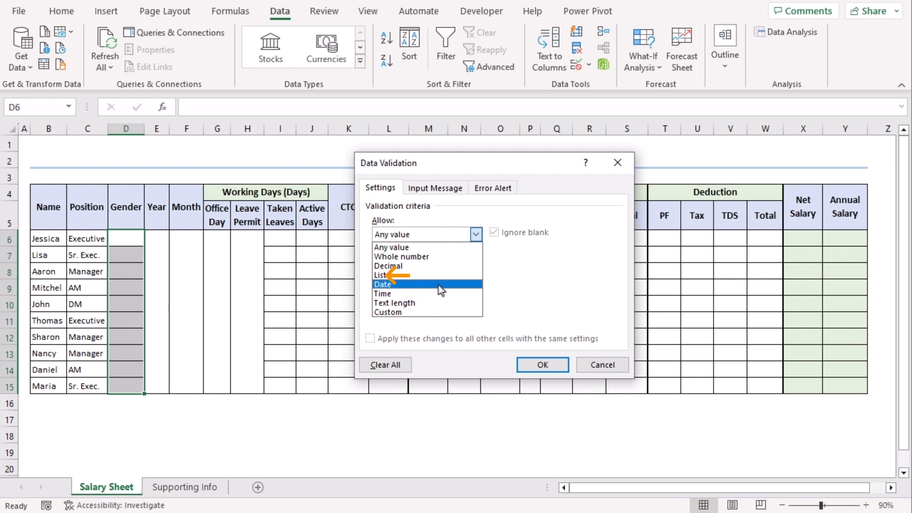
pyautogui.click(423, 278)
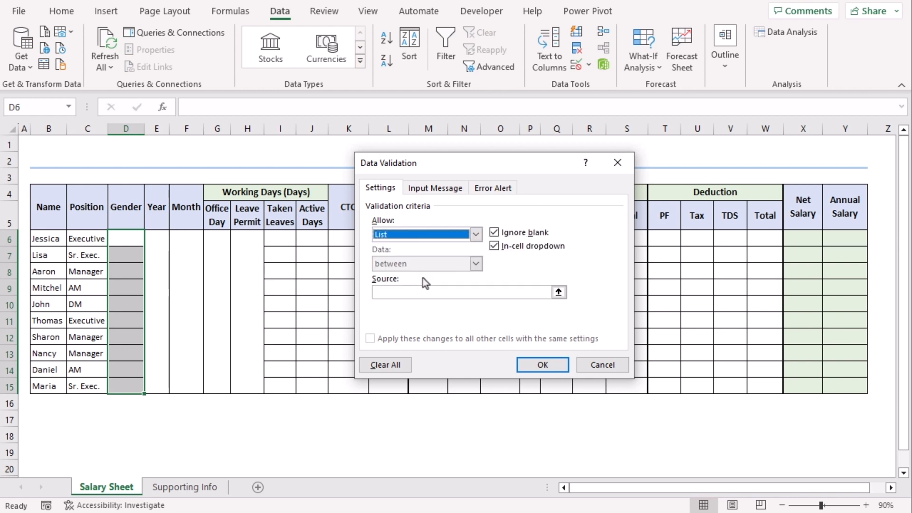
pyautogui.click(449, 291)
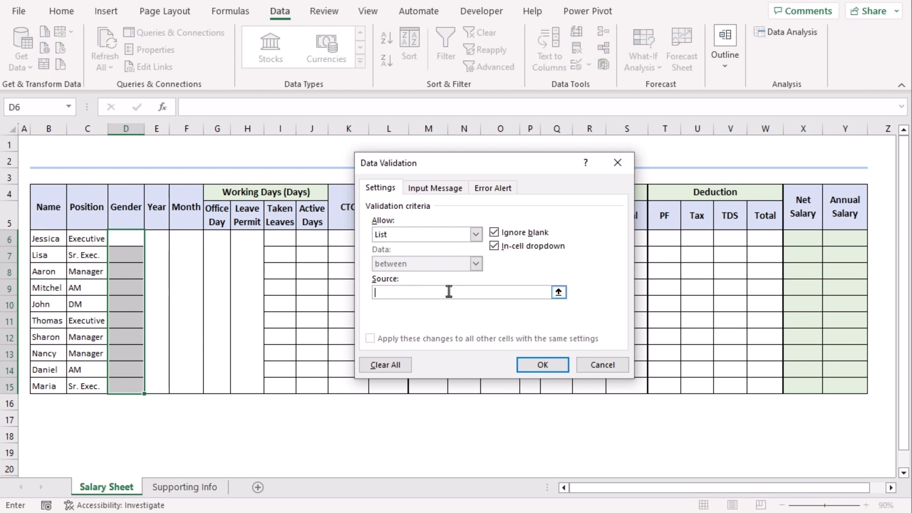
pyautogui.click(204, 492)
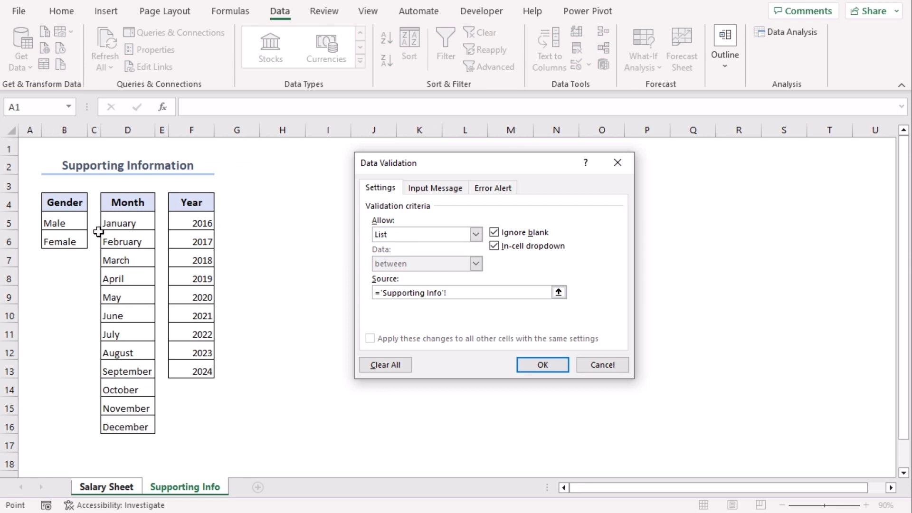
pyautogui.moveTo(67, 223); pyautogui.dragTo(67, 241)
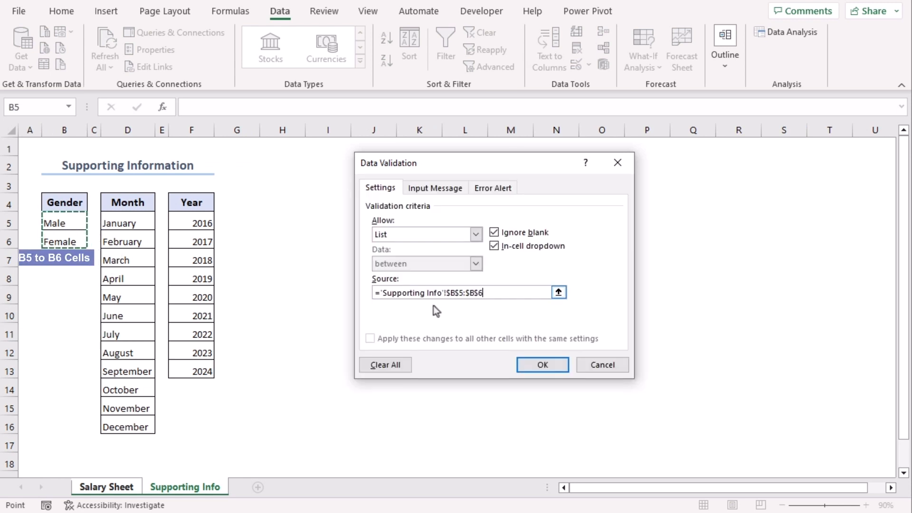
pyautogui.click(559, 362)
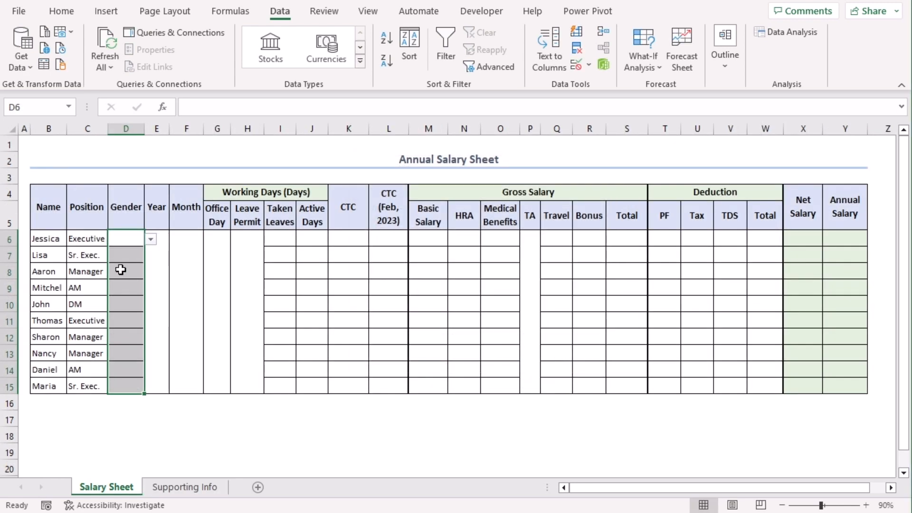
pyautogui.click(120, 270)
pyautogui.click(130, 337)
pyautogui.click(131, 369)
pyautogui.click(131, 288)
pyautogui.click(130, 256)
# - Choose the genders in D6:D15 from the in-cell lists: Male for rows 8, 10, 11 and 14, Female for the other rows
pyautogui.click(133, 238)
pyautogui.click(150, 239)
pyautogui.click(143, 259)
pyautogui.click(137, 255)
pyautogui.click(150, 255)
pyautogui.click(143, 277)
pyautogui.click(132, 273)
pyautogui.click(150, 271)
pyautogui.click(142, 283)
pyautogui.click(142, 288)
pyautogui.click(150, 288)
pyautogui.click(143, 309)
pyautogui.click(142, 305)
pyautogui.click(150, 305)
pyautogui.click(143, 316)
pyautogui.click(134, 320)
pyautogui.click(150, 321)
pyautogui.click(142, 333)
pyautogui.click(134, 338)
pyautogui.click(151, 338)
pyautogui.click(140, 358)
pyautogui.click(135, 354)
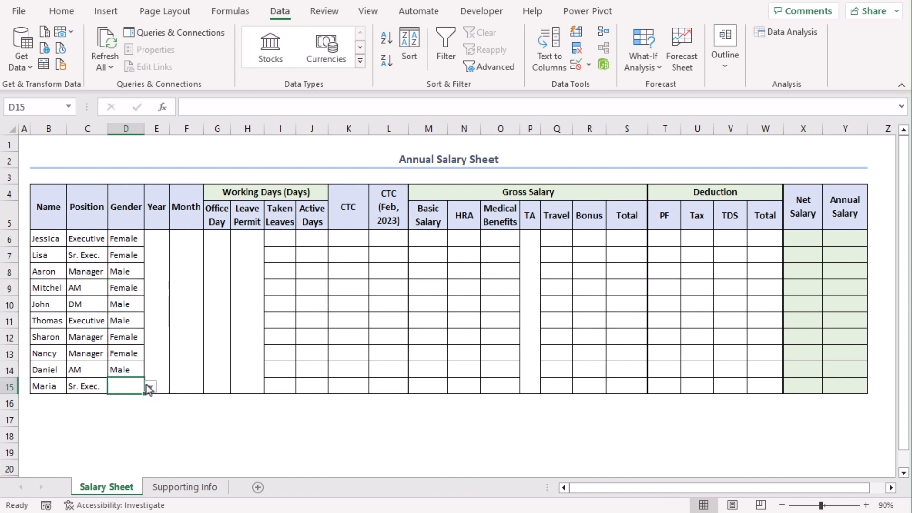
pyautogui.click(149, 388)
pyautogui.click(138, 407)
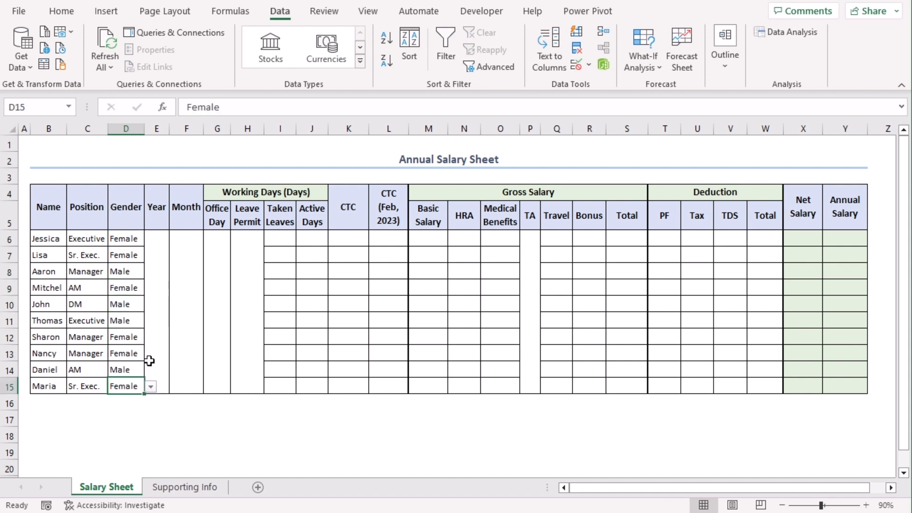
# - Add list validation to the merged Year cell E6 with source F5:F13 of Supporting Info, and choose 2023
pyautogui.click(154, 336)
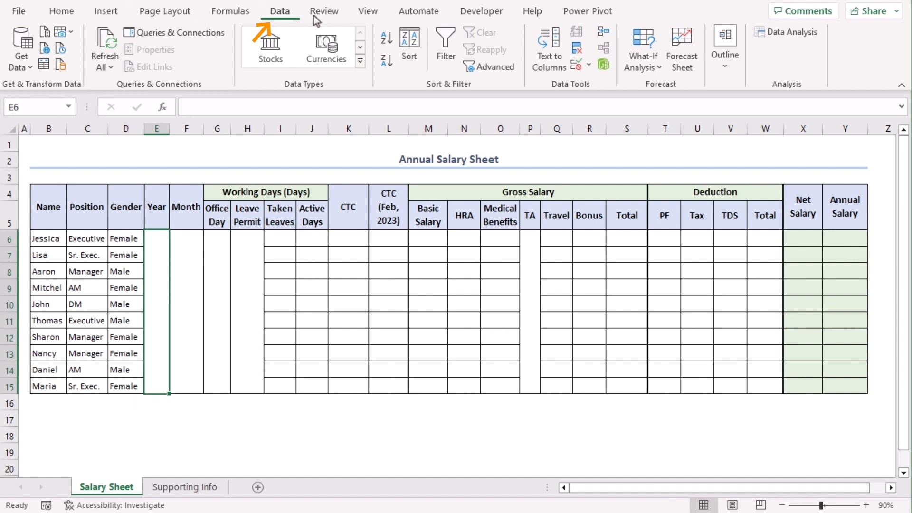
pyautogui.click(576, 67)
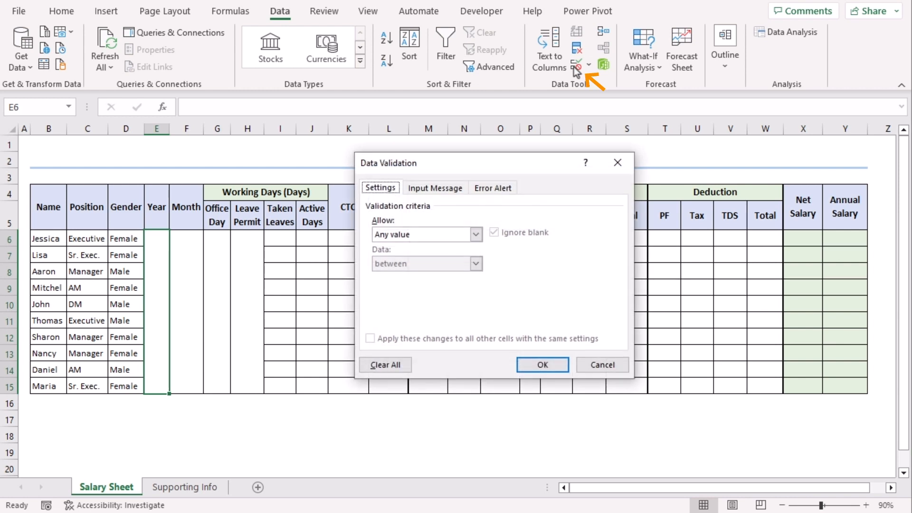
pyautogui.click(476, 234)
pyautogui.click(460, 275)
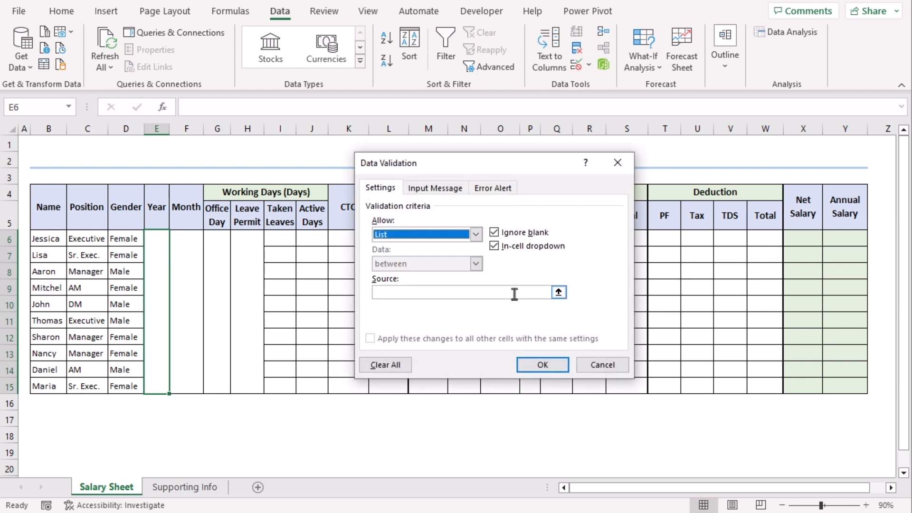
pyautogui.click(514, 293)
pyautogui.click(209, 496)
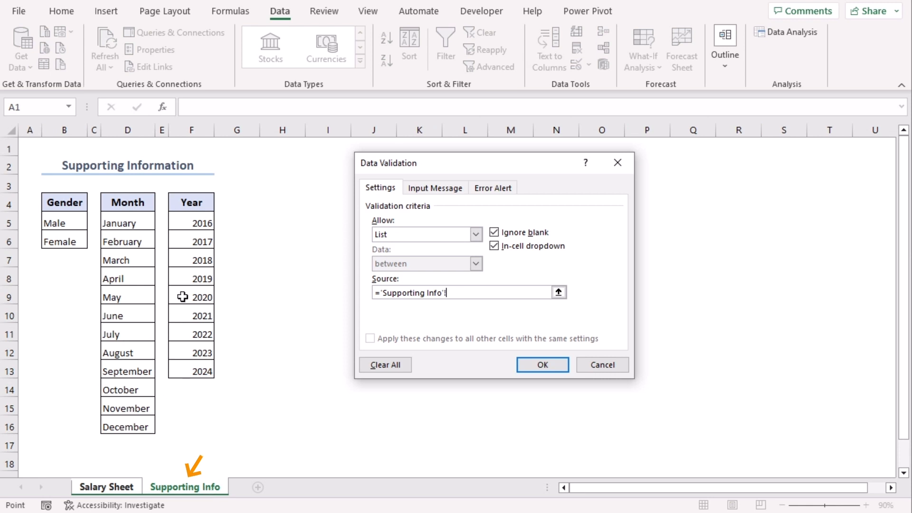
pyautogui.click(185, 222)
pyautogui.moveTo(185, 222); pyautogui.dragTo(188, 366)
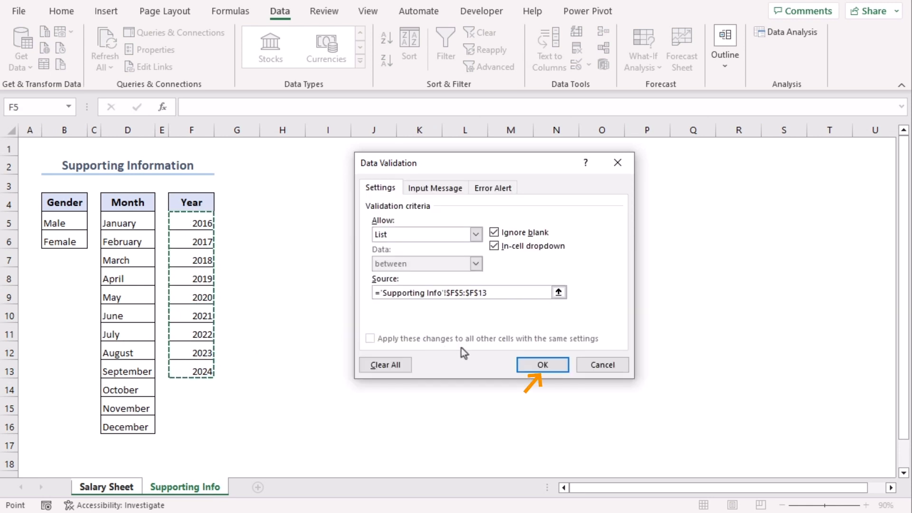
pyautogui.click(539, 368)
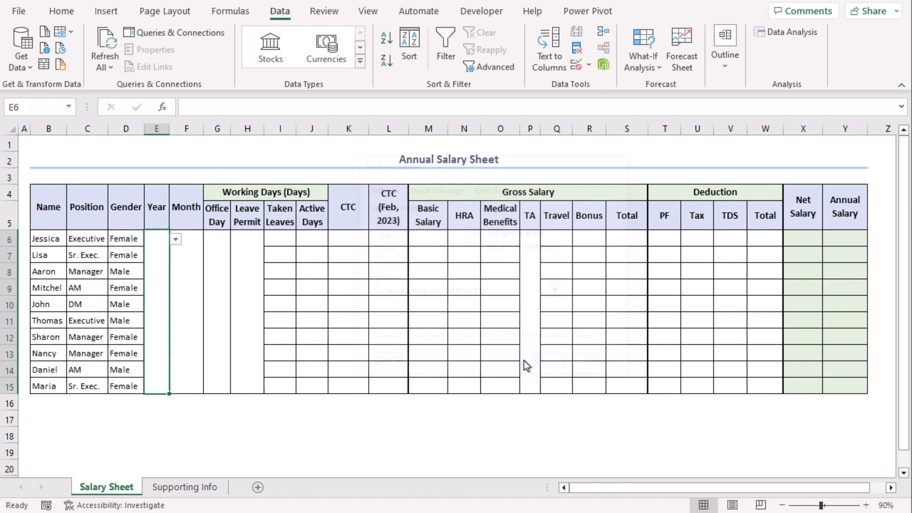
pyautogui.click(175, 239)
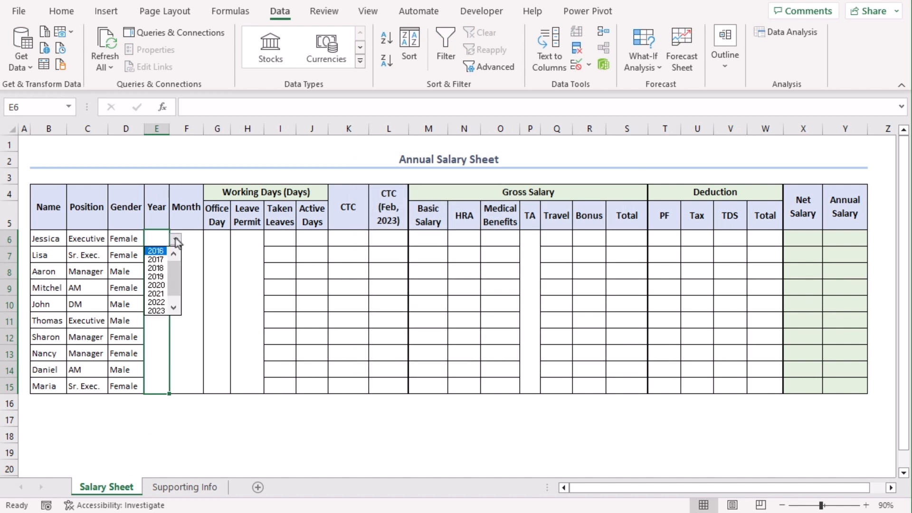
pyautogui.click(156, 311)
# - Add list validation to the merged Month cell F6 with source D5:D16 of Supporting Info, and choose February
pyautogui.click(191, 301)
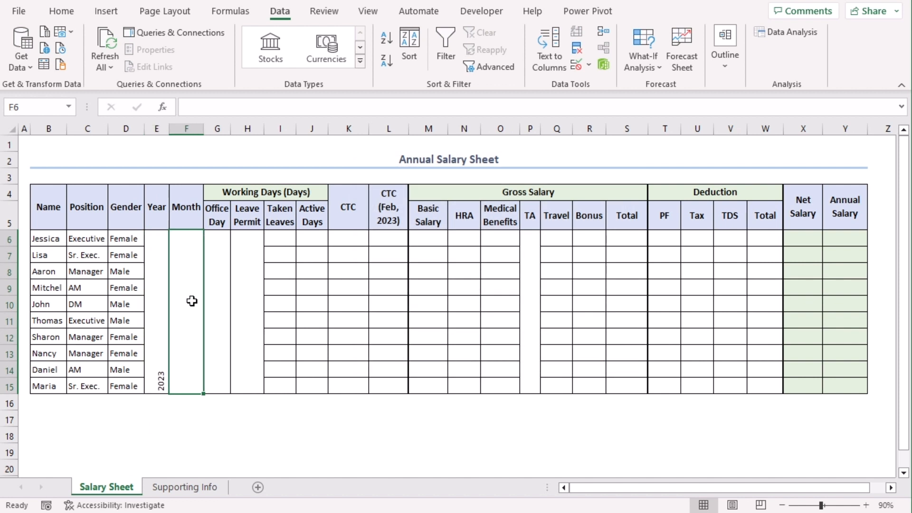
pyautogui.click(580, 70)
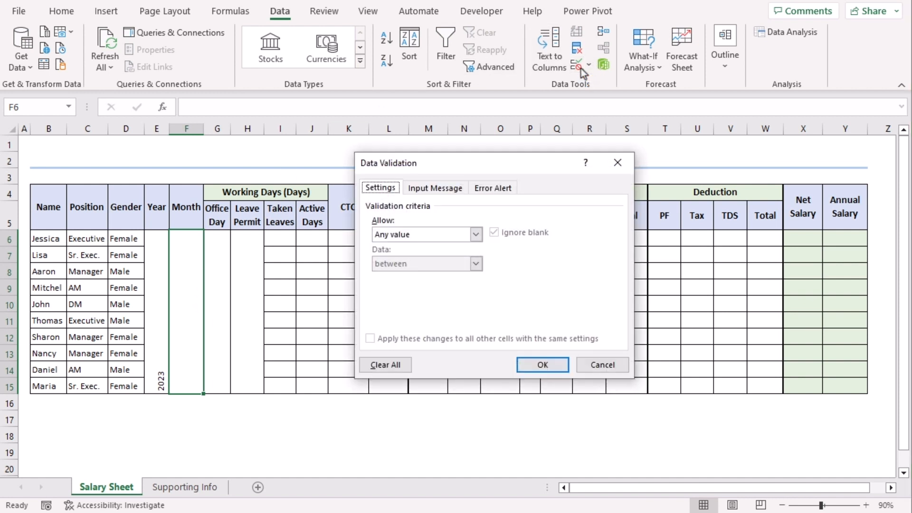
pyautogui.click(476, 234)
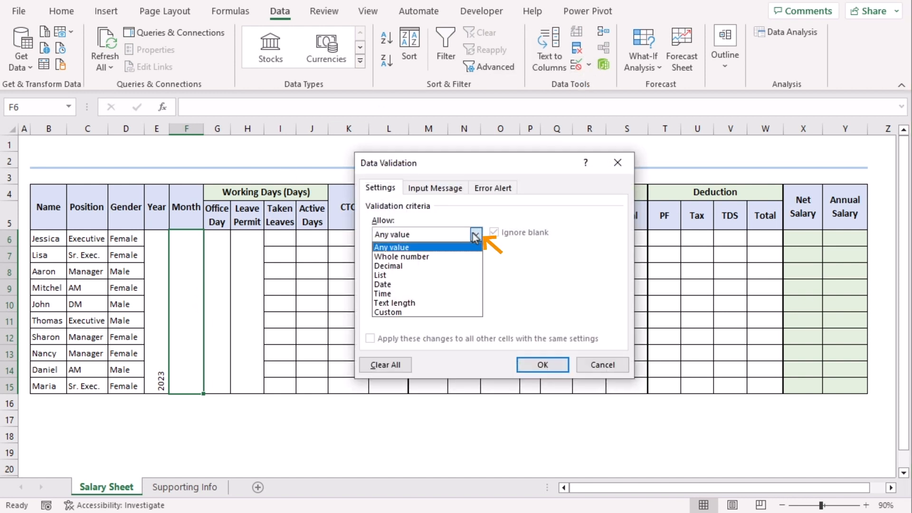
pyautogui.click(446, 275)
pyautogui.click(446, 292)
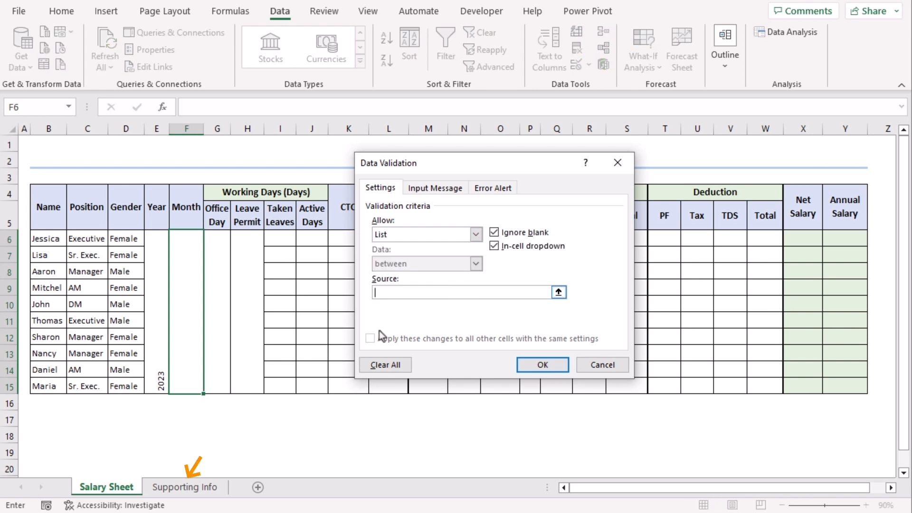
pyautogui.click(185, 488)
pyautogui.moveTo(120, 224); pyautogui.dragTo(123, 428)
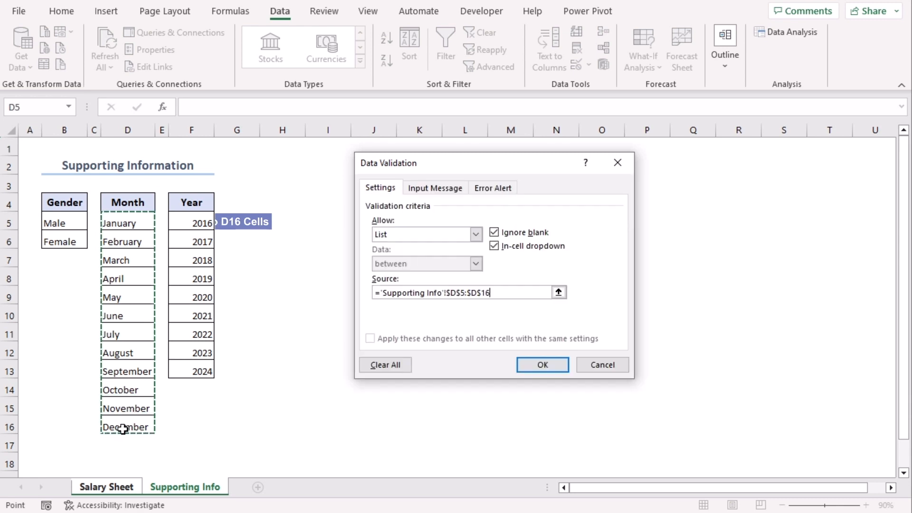
pyautogui.click(546, 367)
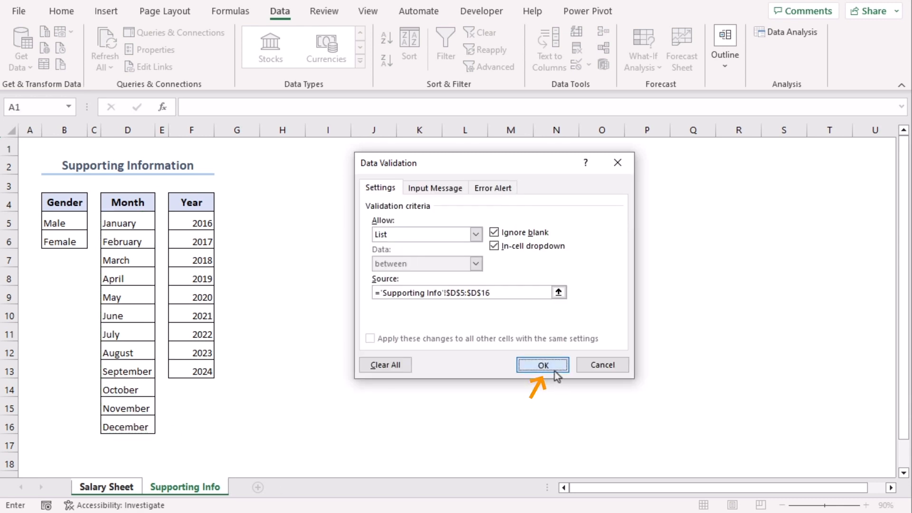
pyautogui.click(209, 240)
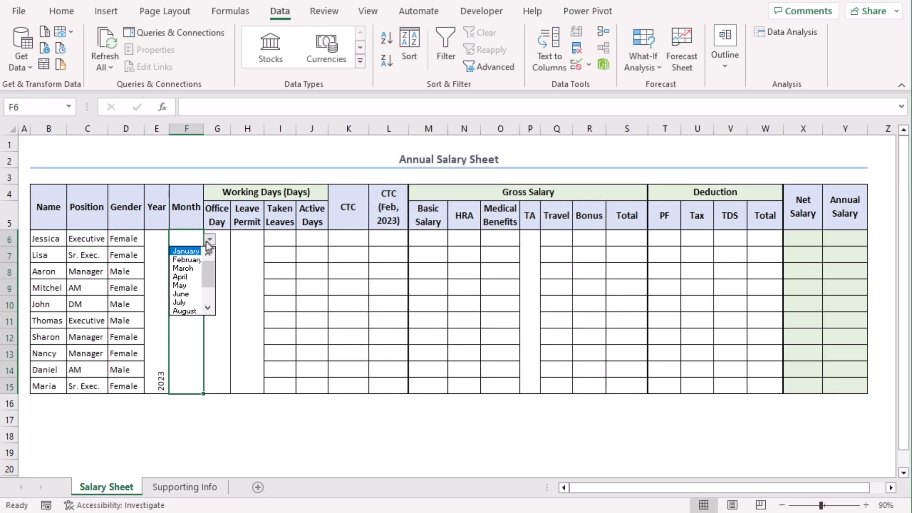
pyautogui.click(188, 260)
# - Begin a nested IF formula in the merged Office Day cell G6 that returns 31 when F6 equals "January"
pyautogui.click(224, 314)
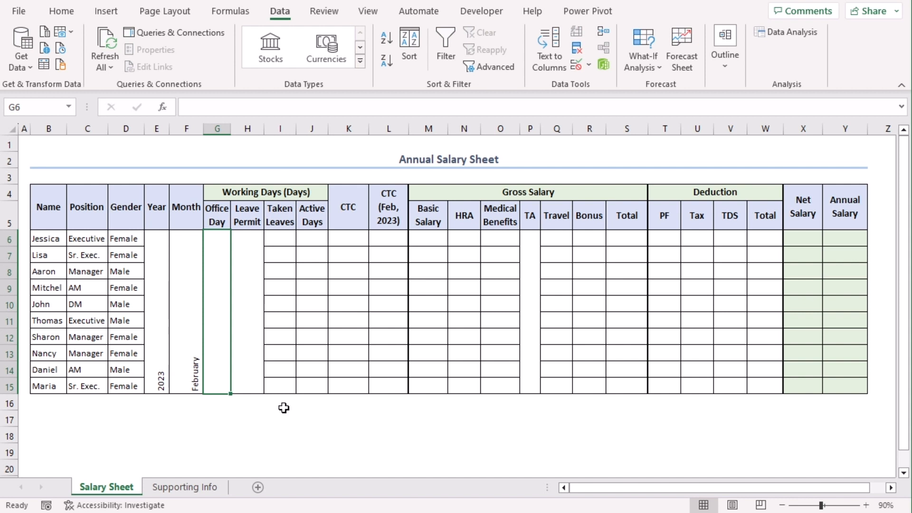
pyautogui.click(314, 109)
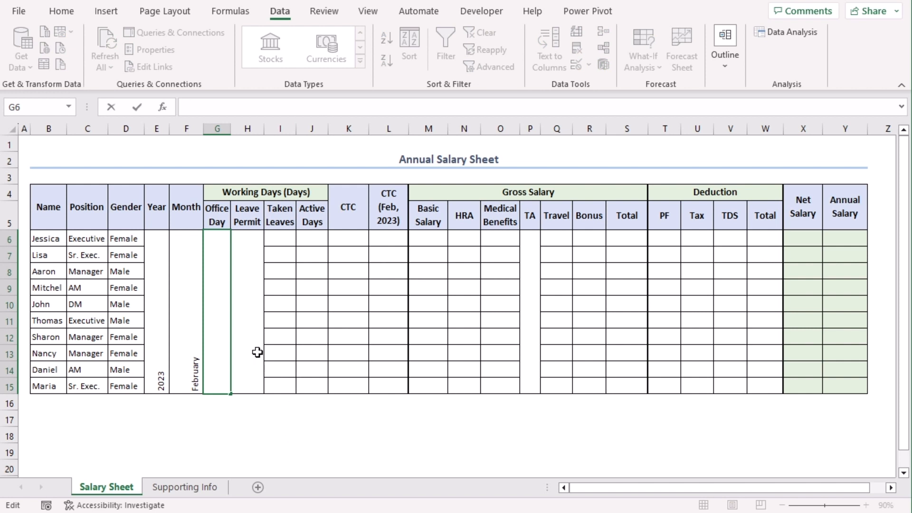
pyautogui.write('=if')
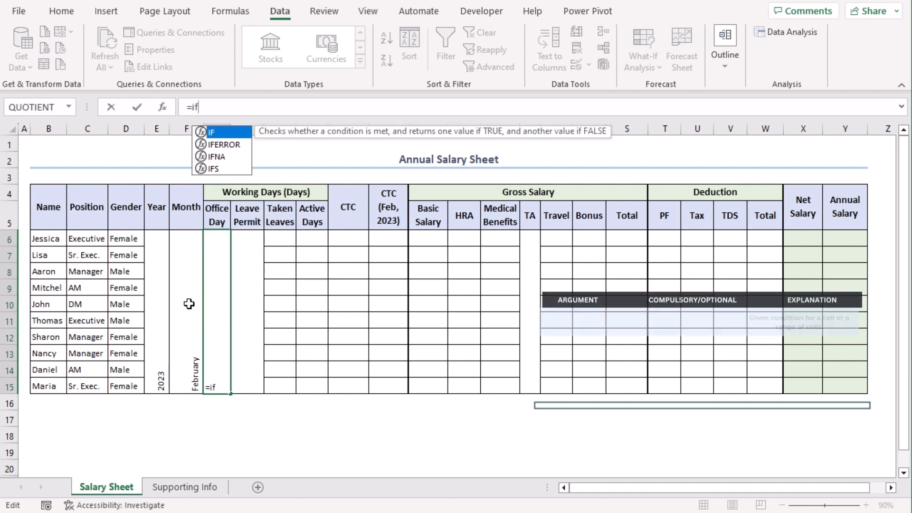
pyautogui.press('Tab')
pyautogui.click(190, 304)
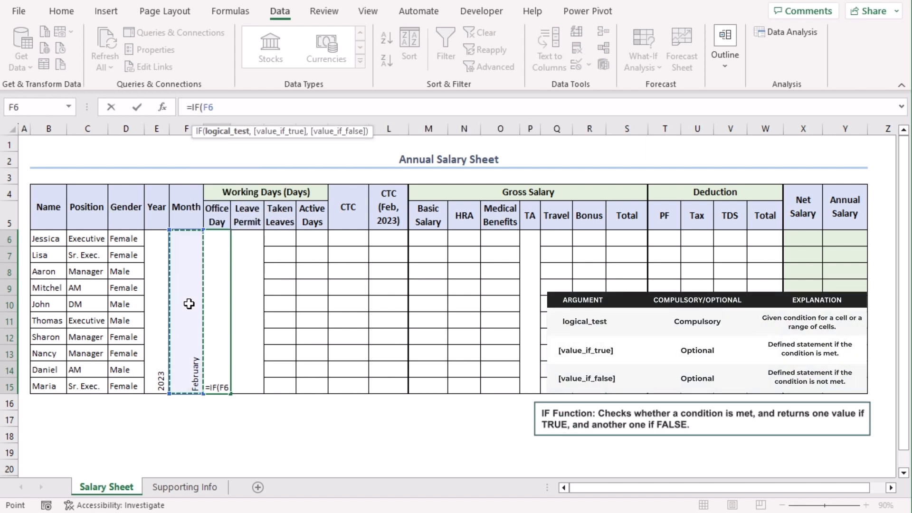
pyautogui.write('=')
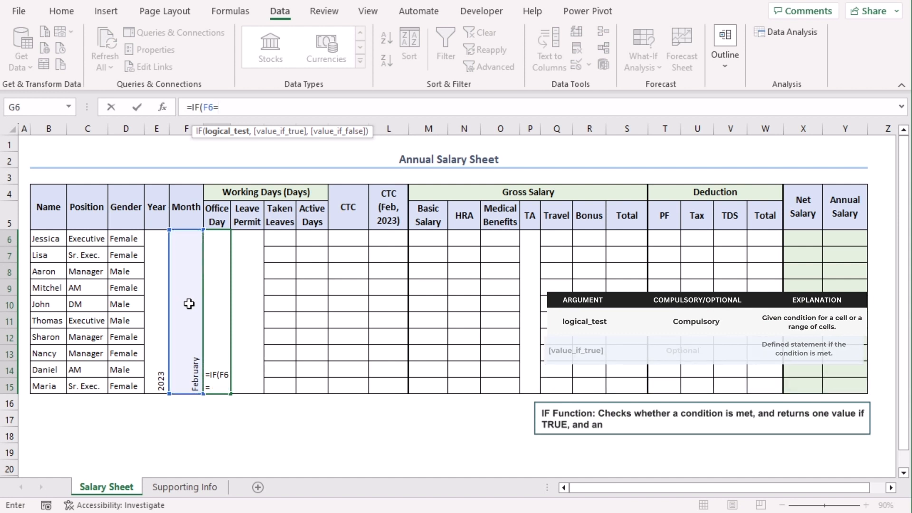
pyautogui.write('"January",31')
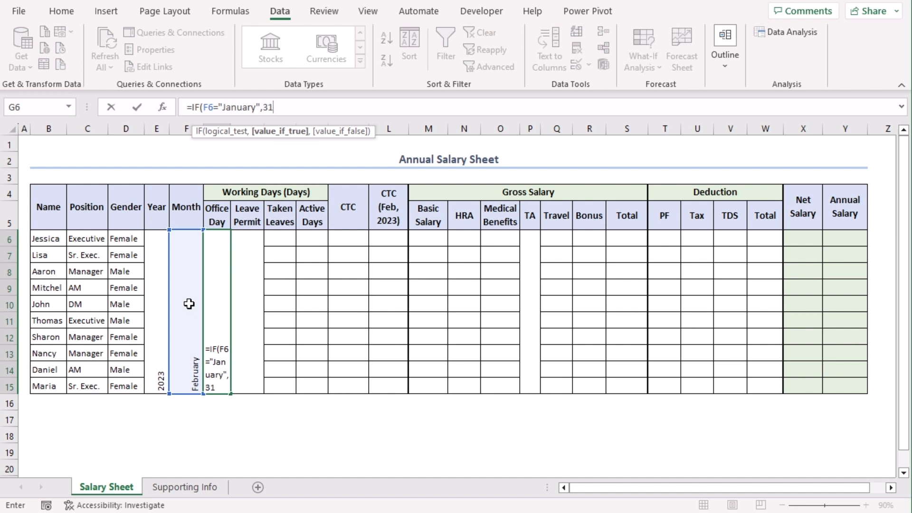
pyautogui.write(',')
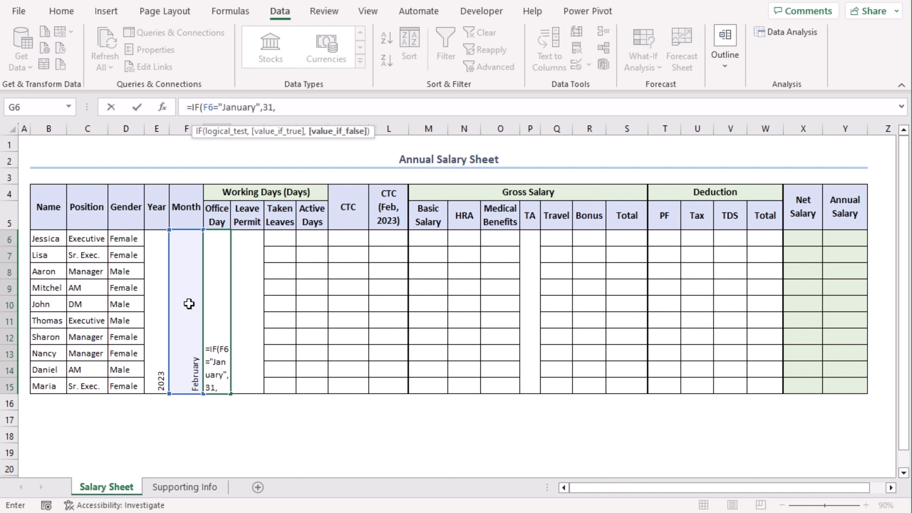
# - Add a nested IF to the Office Day formula as its false value, returning 28 when F6 equals "February"
pyautogui.write('IF(')
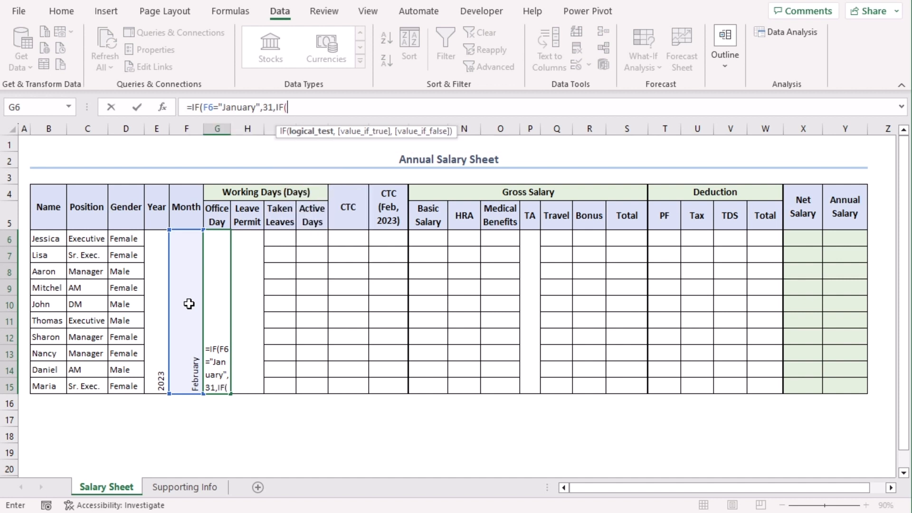
pyautogui.click(189, 304)
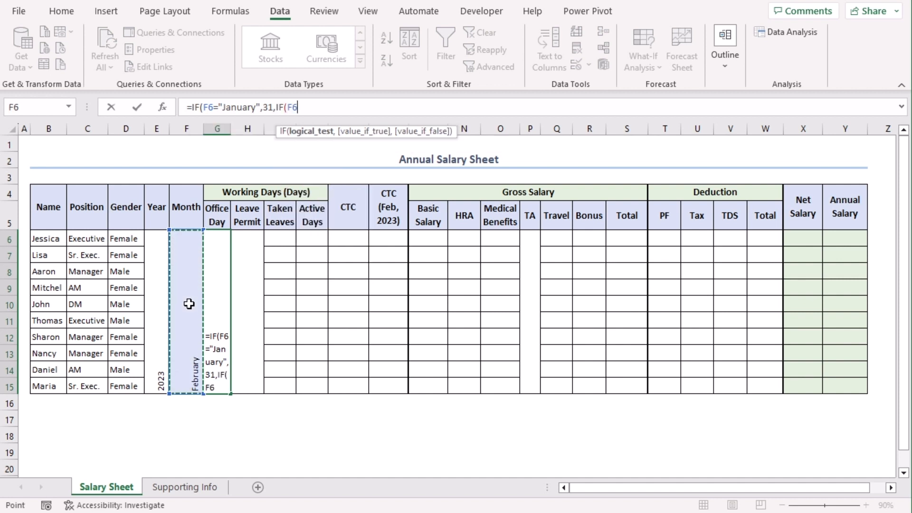
pyautogui.write('=')
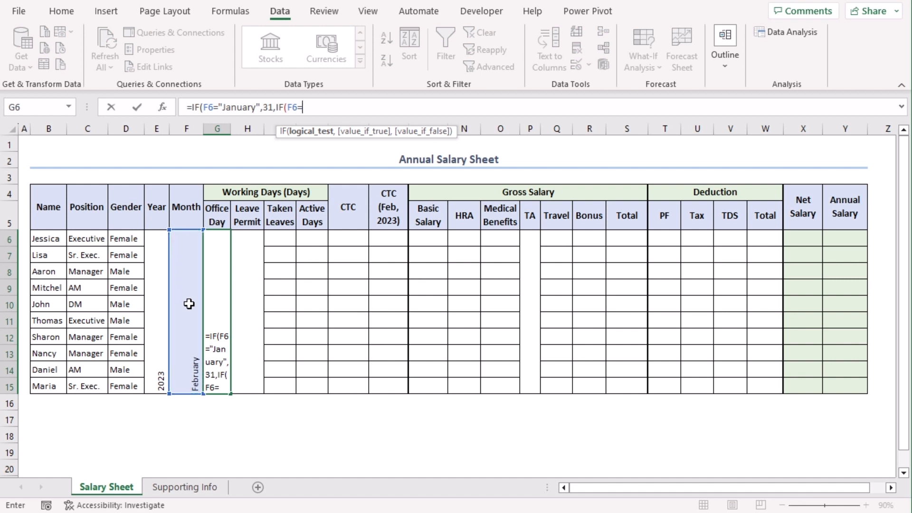
pyautogui.write('"February",')
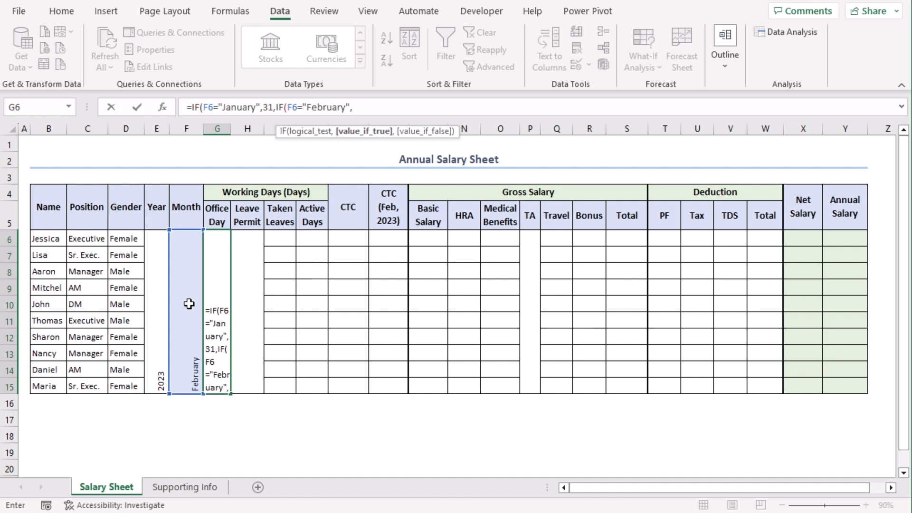
pyautogui.write('28,')
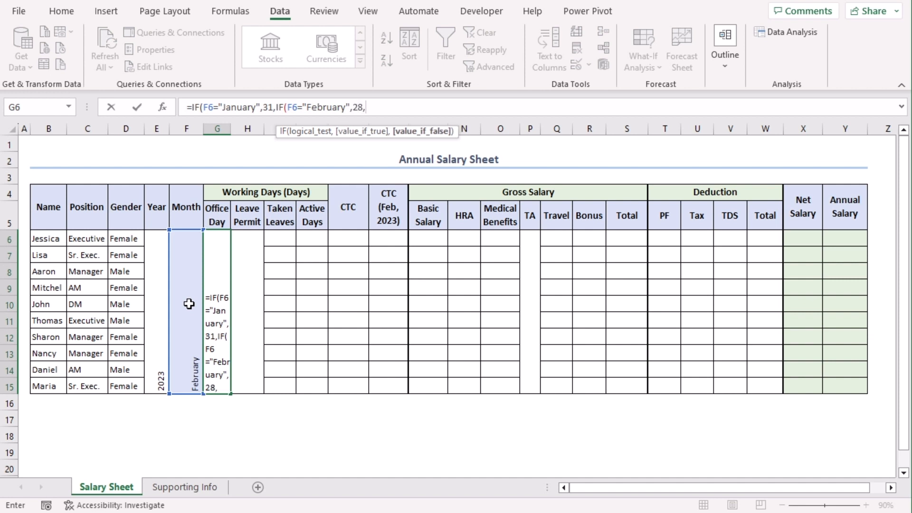
# - Complete the Office Day formula with nested IFs on F6: 30 for April, June, September and November, 31 for the other remaining months, otherwise " "
pyautogui.write('if')
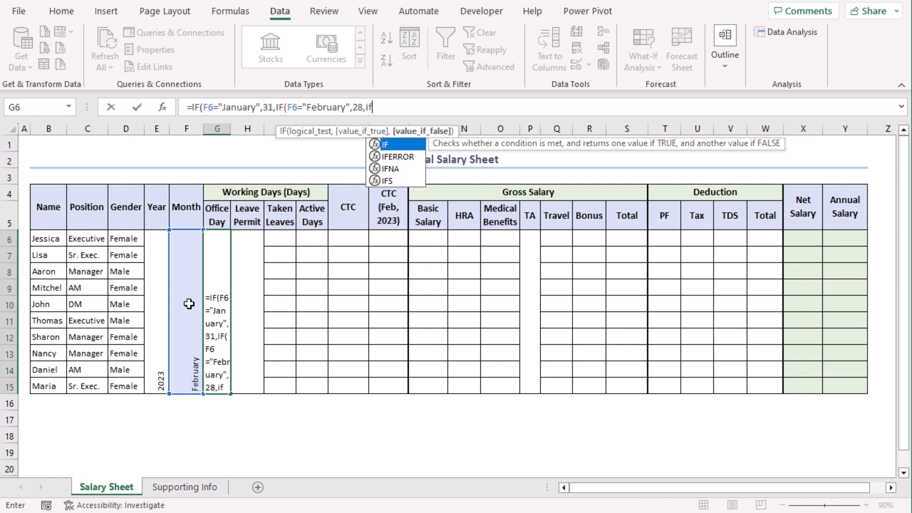
pyautogui.press('Tab')
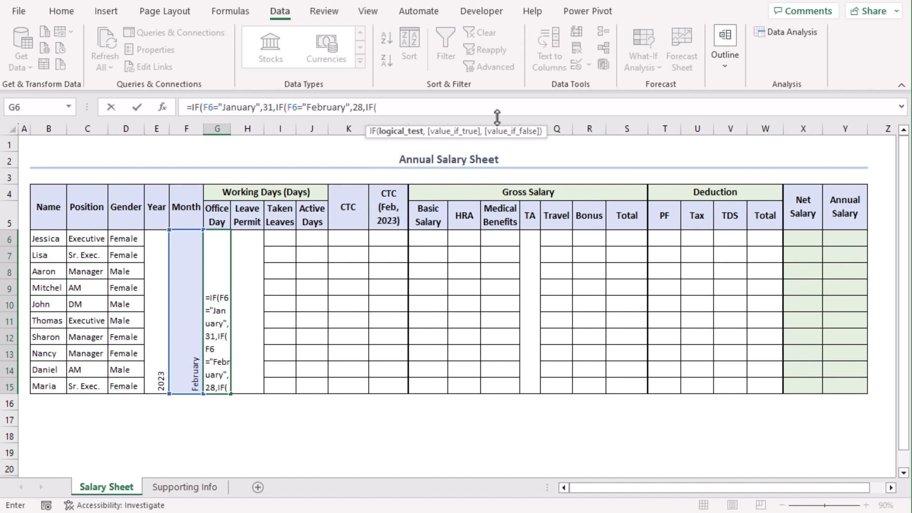
pyautogui.write('F6="March",31,IF(F6="April",30,IF(F6="May",31,IF(F6="June",30,IF(F6="July",31,IF(F6="August",31,IF(F6="September",30,IF(F6="October",31,IF(F6="November",30,IF(F6="December",31," "))))))))))))')
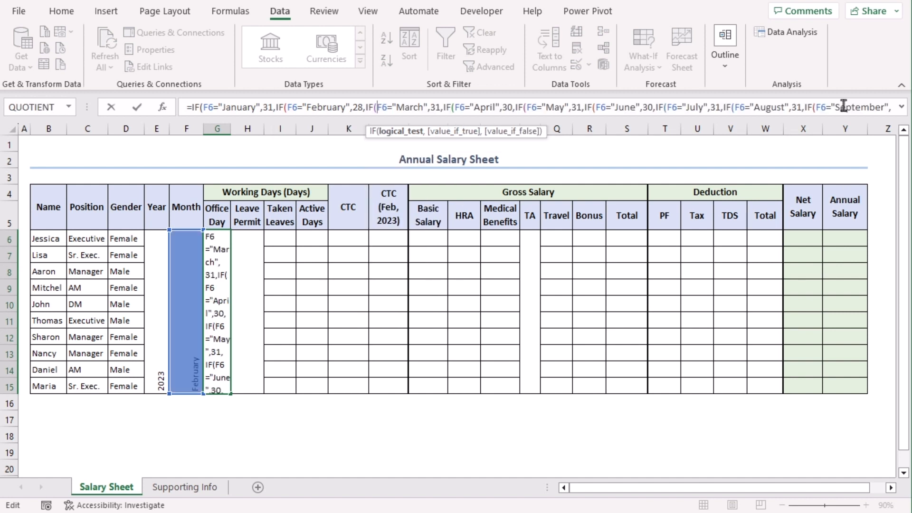
pyautogui.click(870, 108)
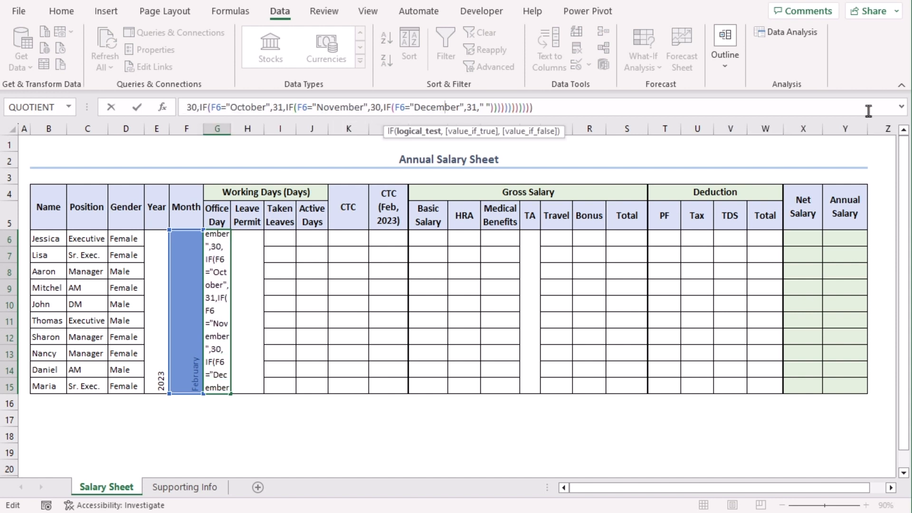
pyautogui.press('Return')
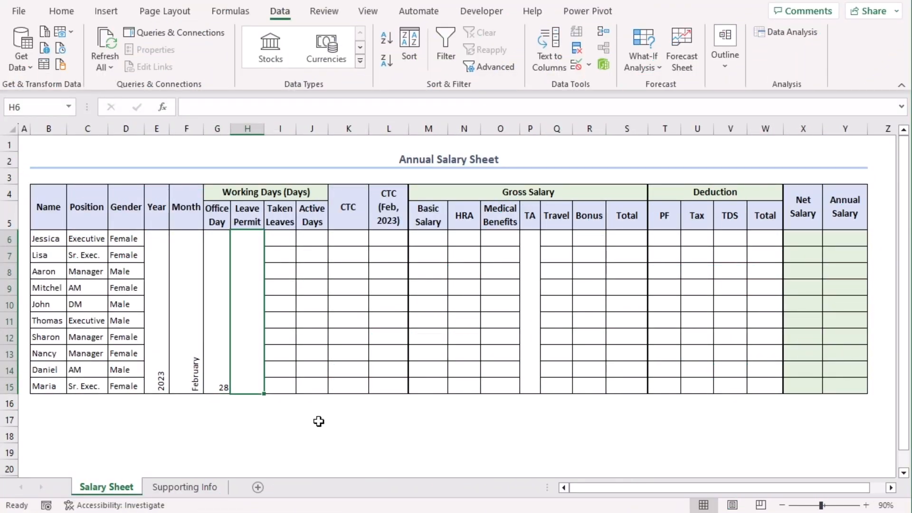
# - Enter 2 in the merged Leave Permit cell H6 and paste the leave counts 0, 2, 3, 1, 2, 3, 1, 2, 0, 2 into I6:I15
pyautogui.write('2')
pyautogui.press('Return')
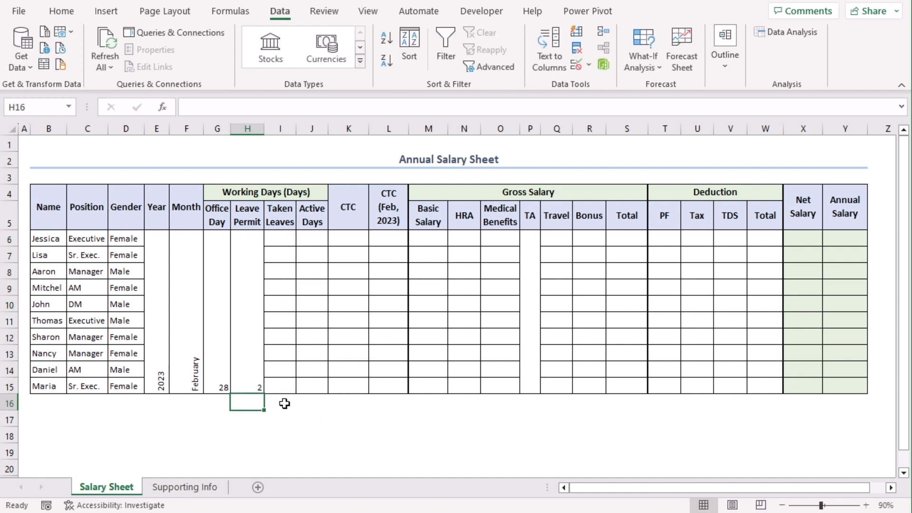
pyautogui.hotkey('ctrl', 'c')
pyautogui.click(279, 238)
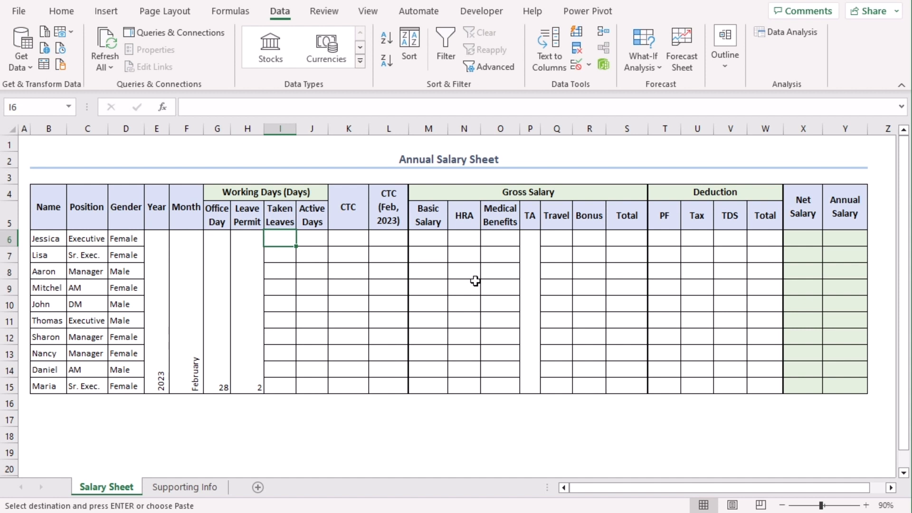
pyautogui.hotkey('ctrl', 'v')
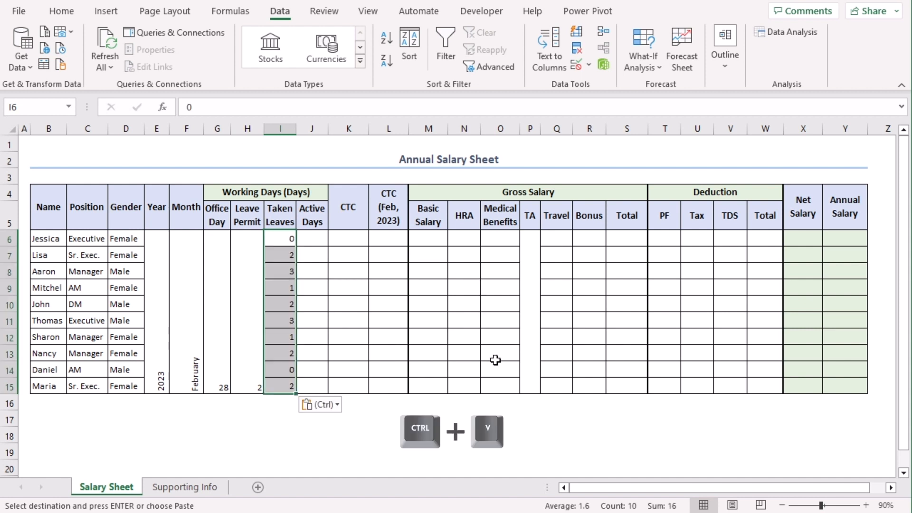
# - Begin an IF formula in Active Days cell J6 with the logical test I6>H6
pyautogui.click(316, 235)
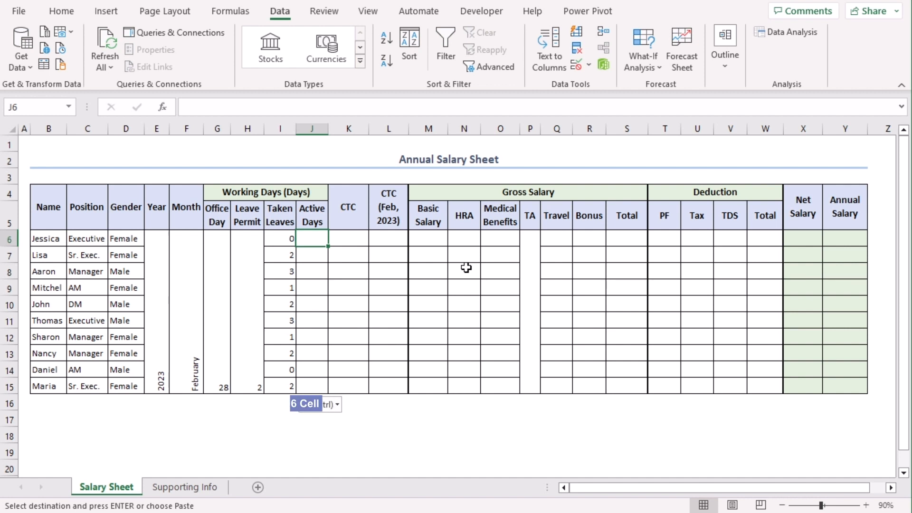
pyautogui.write('=')
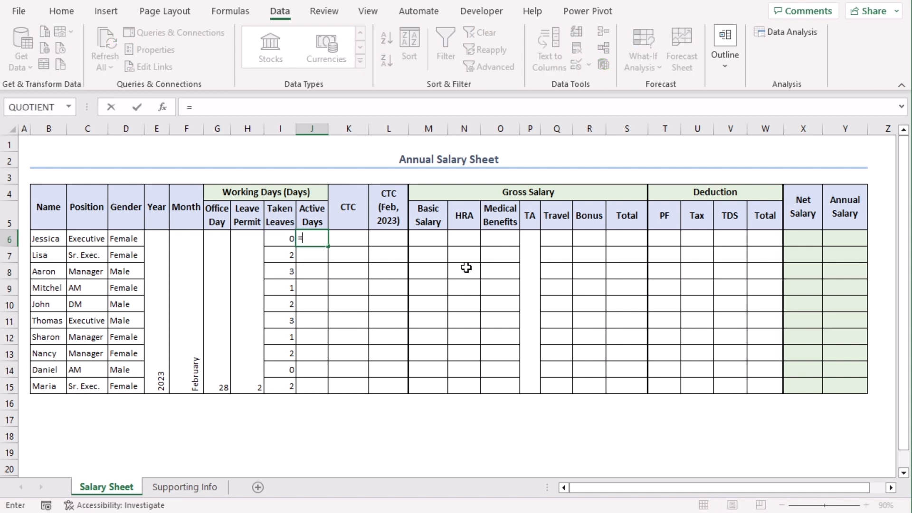
pyautogui.write('IF(')
pyautogui.click(277, 239)
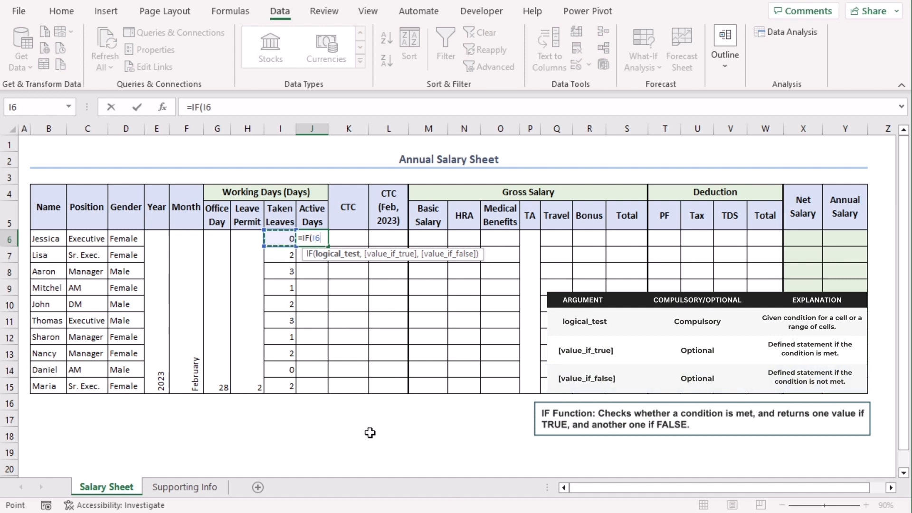
pyautogui.write('>')
pyautogui.click(247, 239)
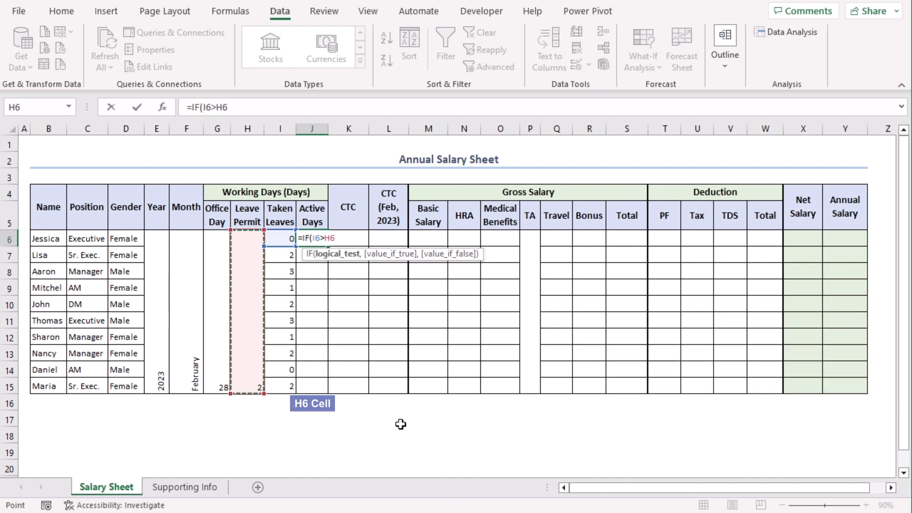
pyautogui.write(',')
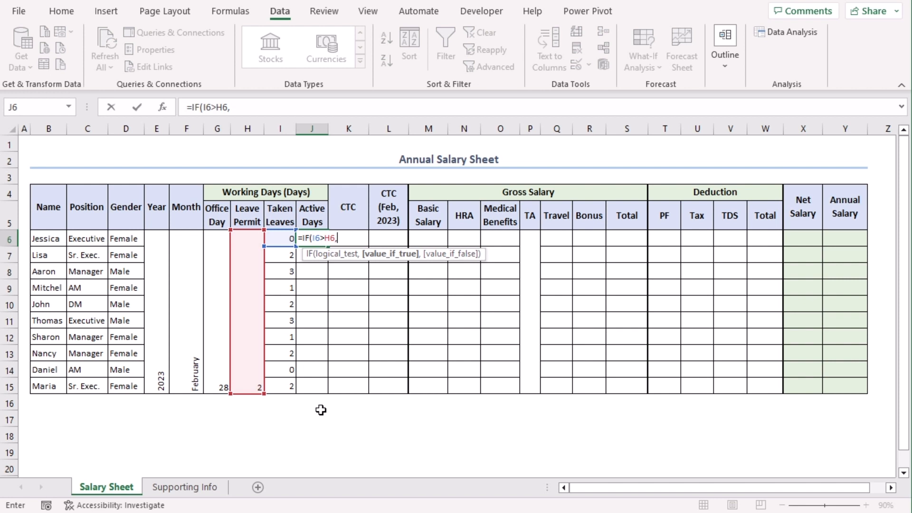
# - Set the true value of the J6 formula to $G$6-I6+$H$6, with absolute references to Office Day and Leave Permit
pyautogui.click(215, 291)
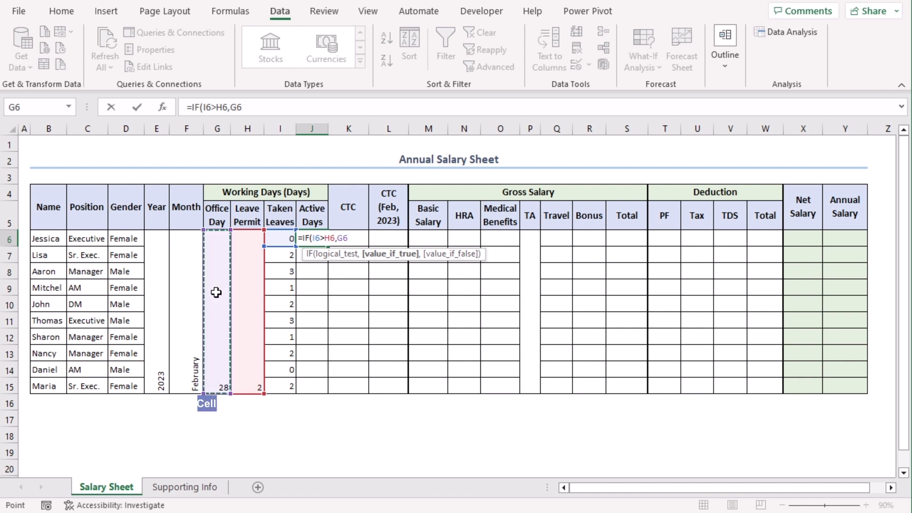
pyautogui.press('F4')
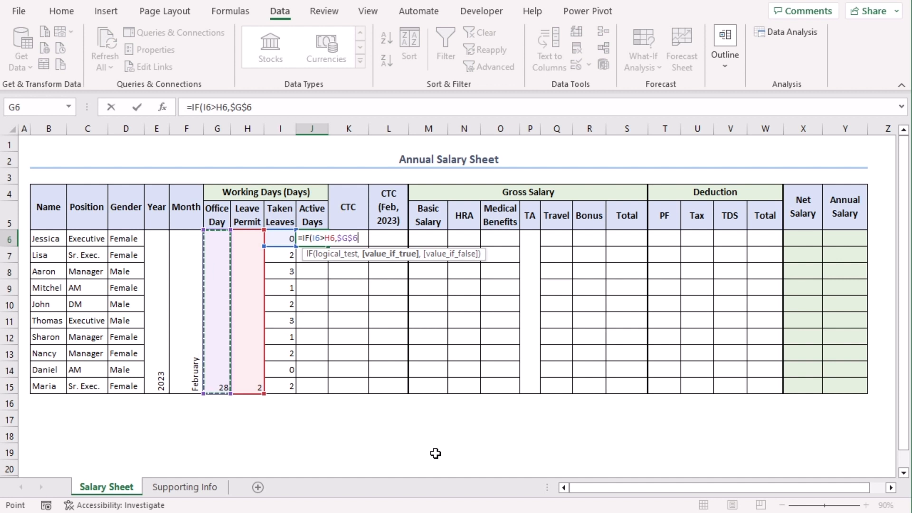
pyautogui.write('-')
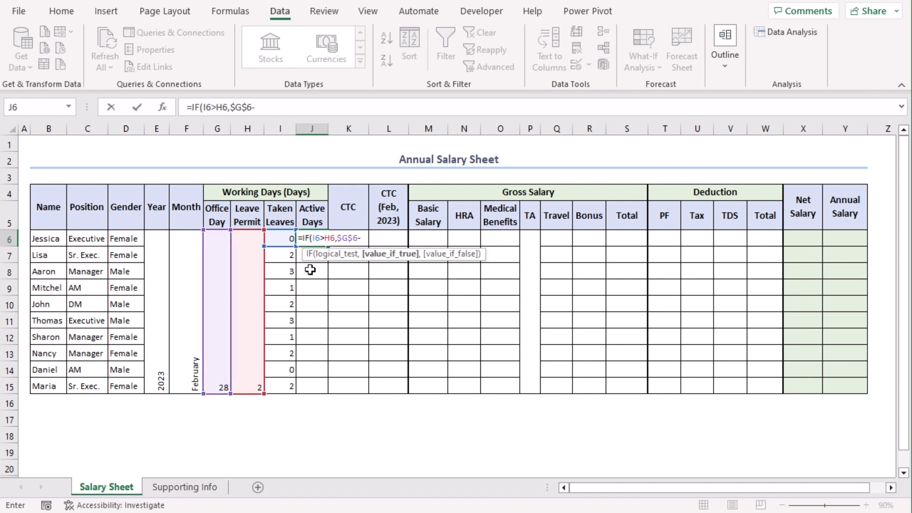
pyautogui.click(283, 239)
pyautogui.write('+')
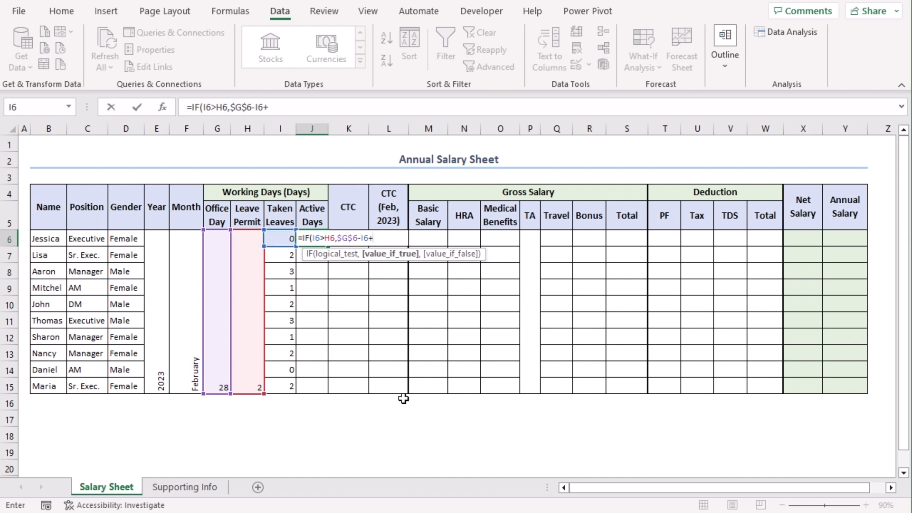
pyautogui.click(245, 248)
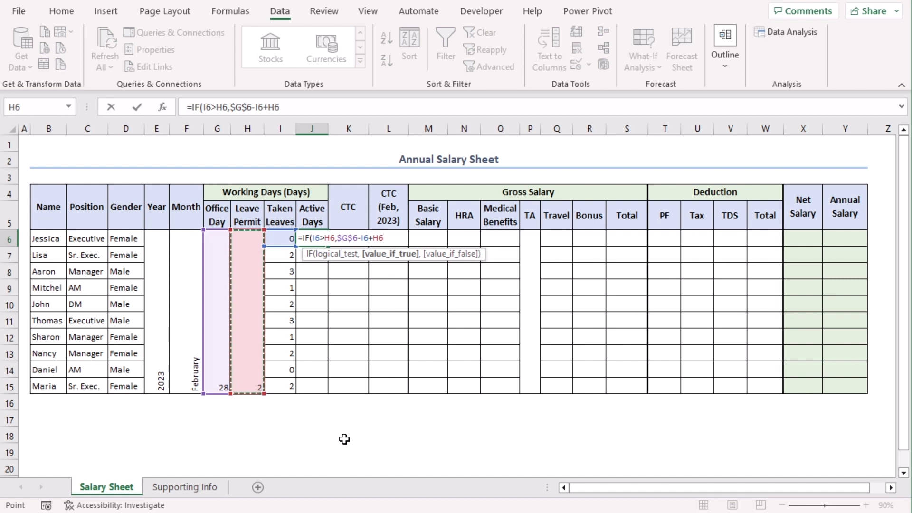
pyautogui.press('F4')
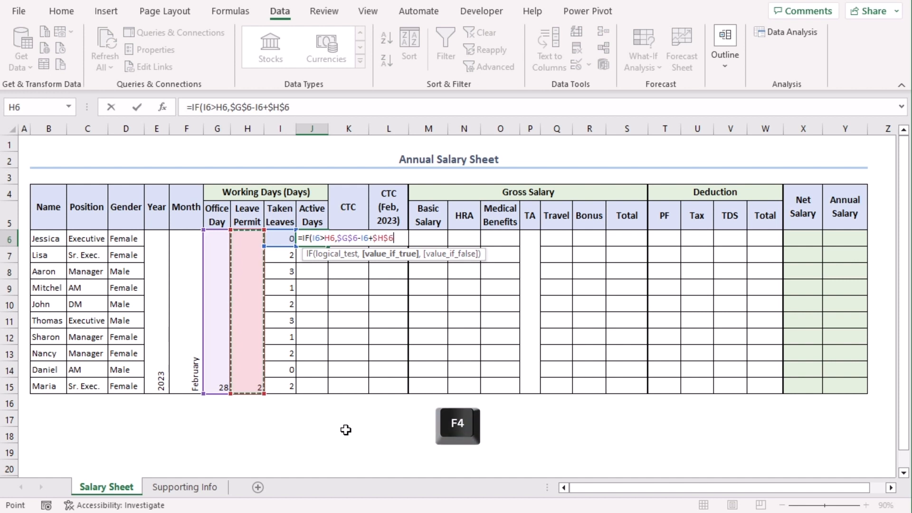
# - Finish the J6 formula with the absolute reference $G$6 as its false value and enter it
pyautogui.write(',')
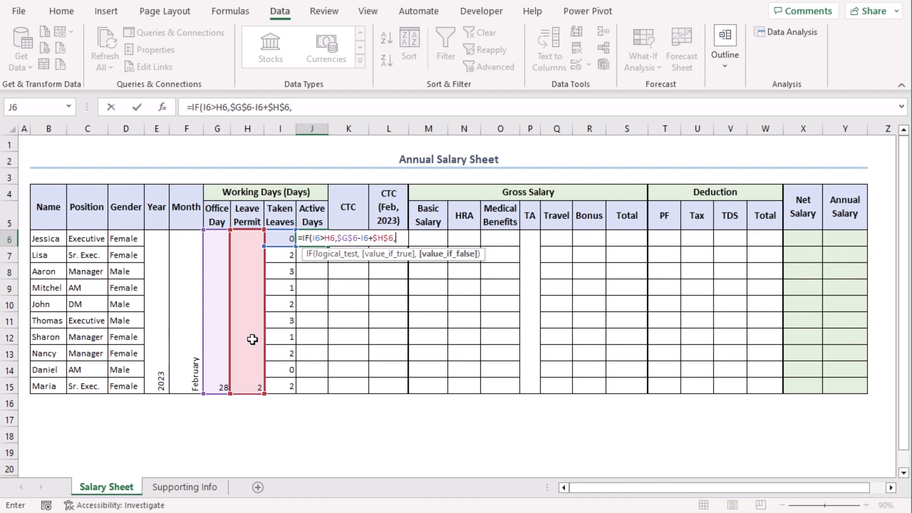
pyautogui.click(224, 327)
pyautogui.press('F4')
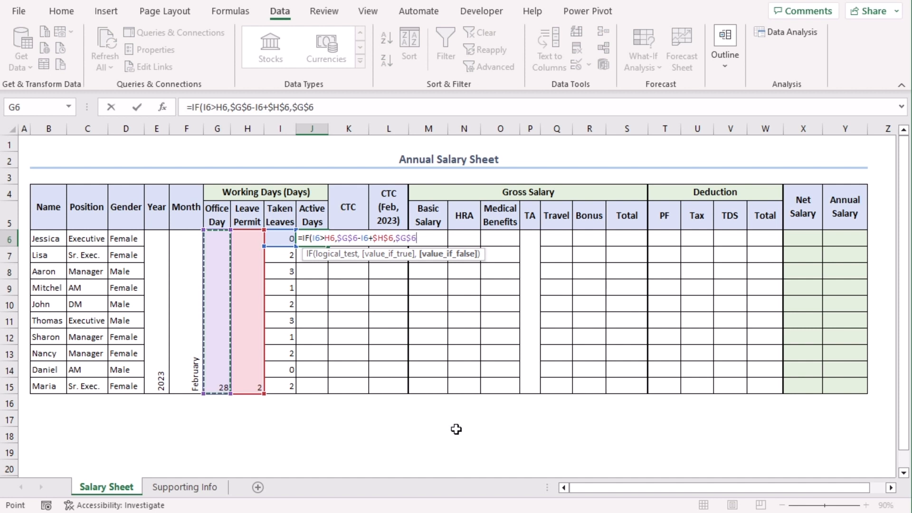
pyautogui.write(')')
pyautogui.press('Return')
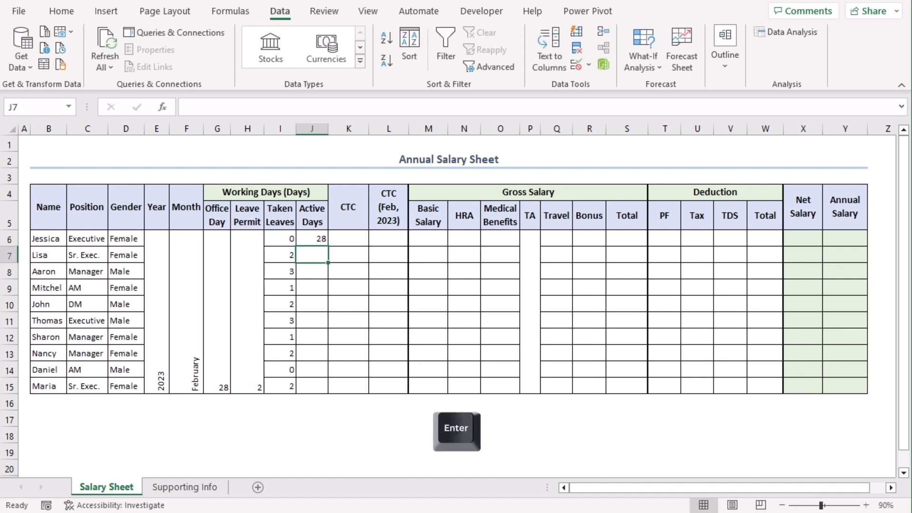
# - Fill the Active Days formula from J6 down through J15 and check the copied formula in J8
pyautogui.click(309, 238)
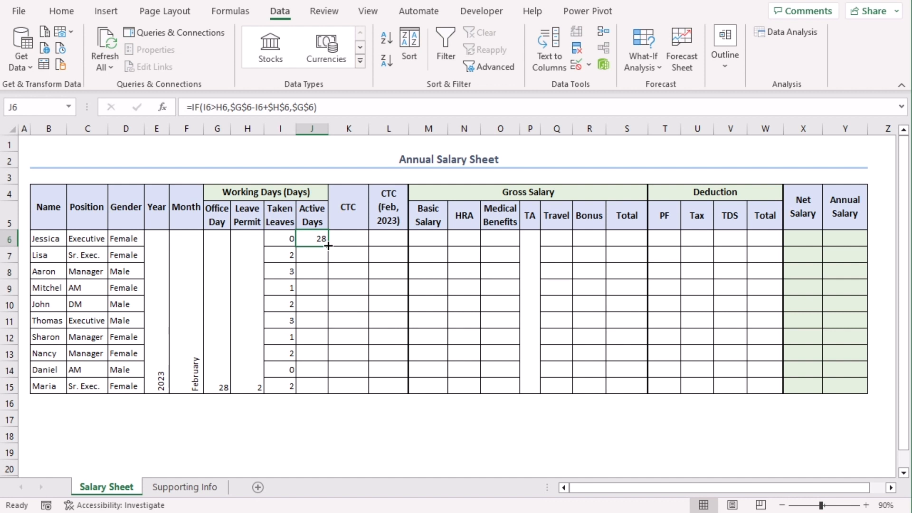
pyautogui.doubleClick(327, 245)
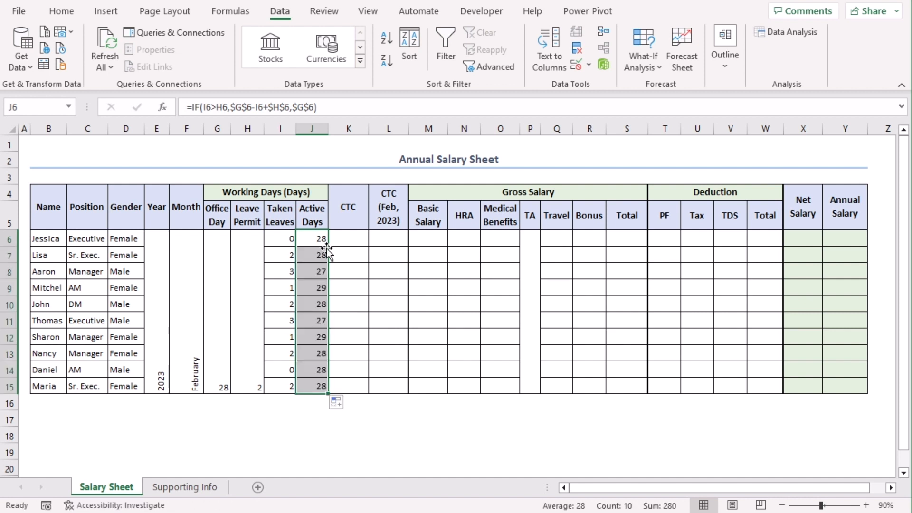
pyautogui.click(310, 273)
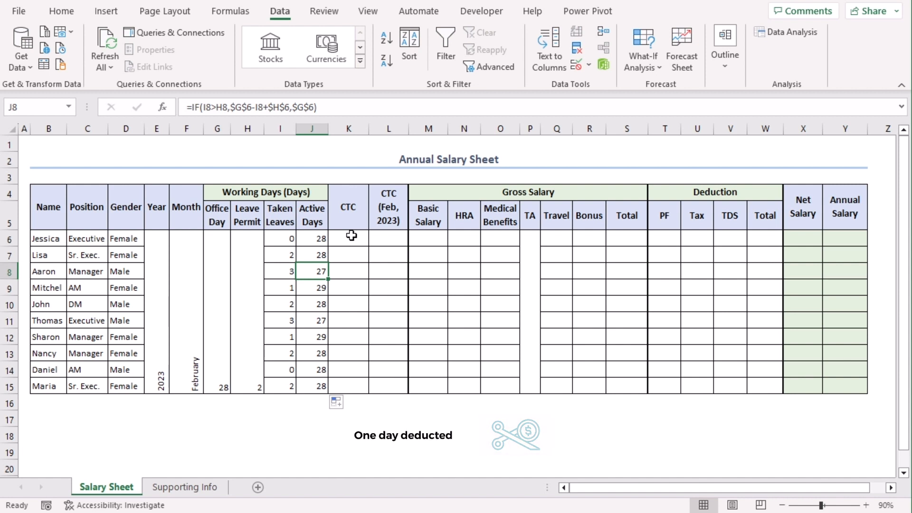
# - Paste the CTC amounts 1,000, 1,200, 3,000, 1,800, 2,300, 1,050, 3,100, 3,050, 1,900 and 1,300 into K6:K15
pyautogui.click(351, 236)
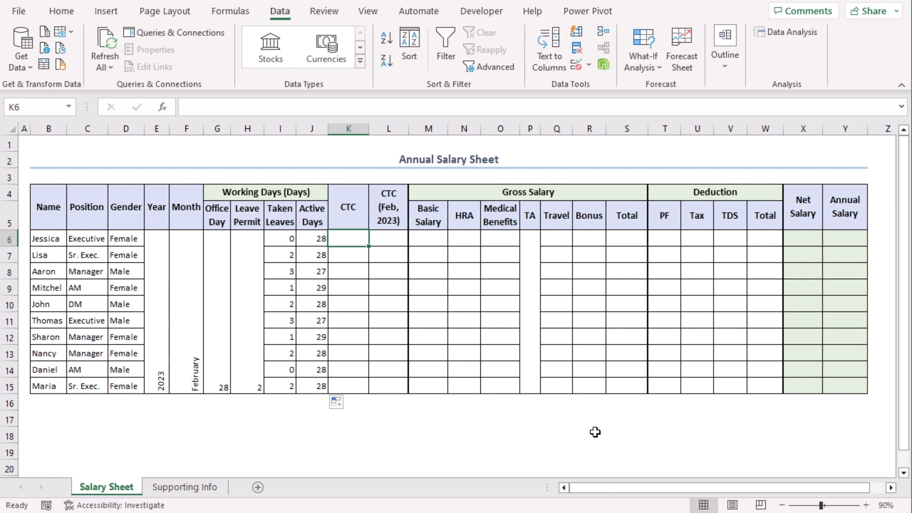
pyautogui.hotkey('ctrl', 'c')
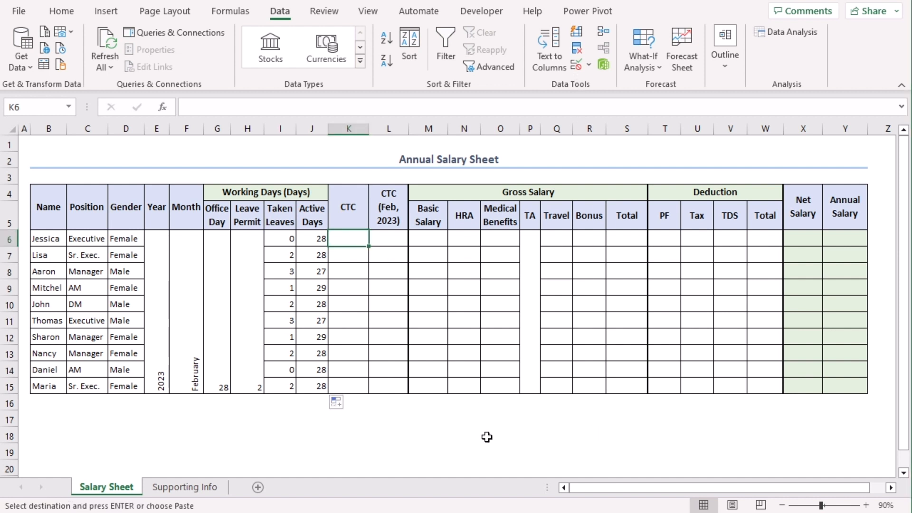
pyautogui.hotkey('ctrl', 'v')
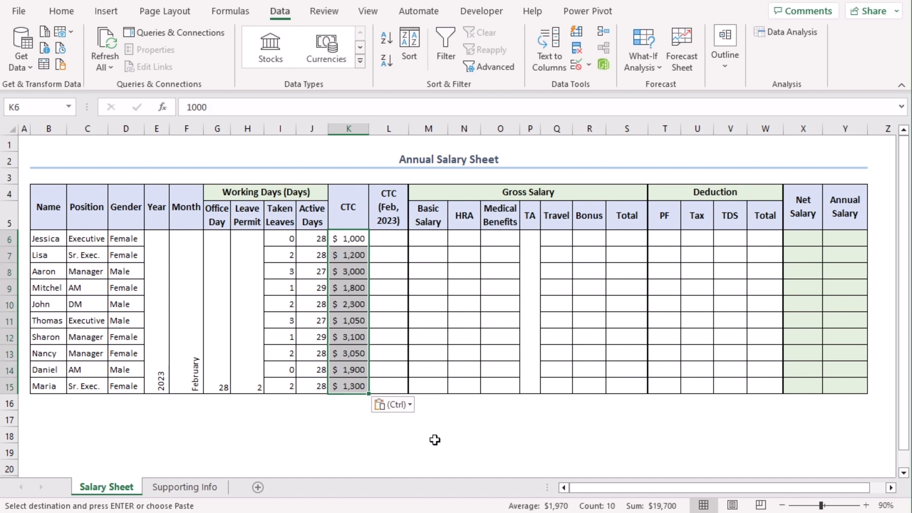
pyautogui.click(435, 440)
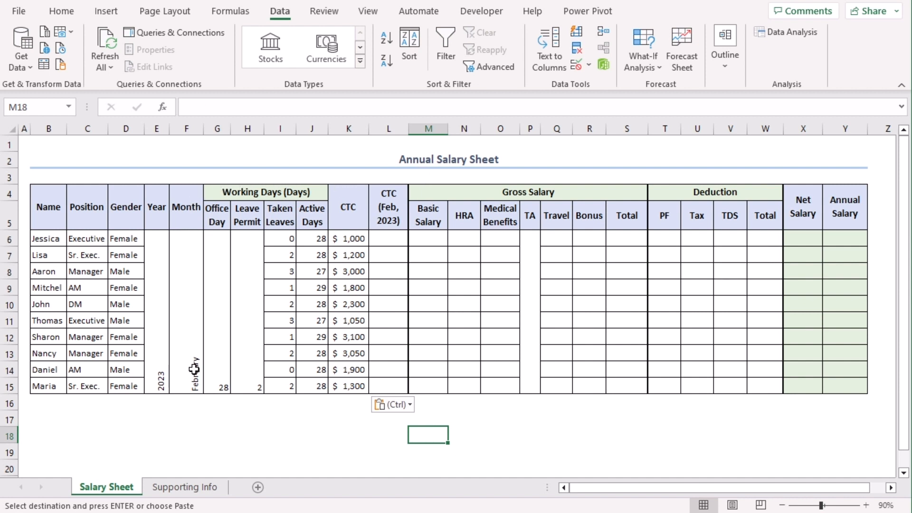
# - Begin an IF formula in CTC (Feb, 2023) cell L6 with the logical test B6=0 and the empty string "" as true value
pyautogui.click(397, 241)
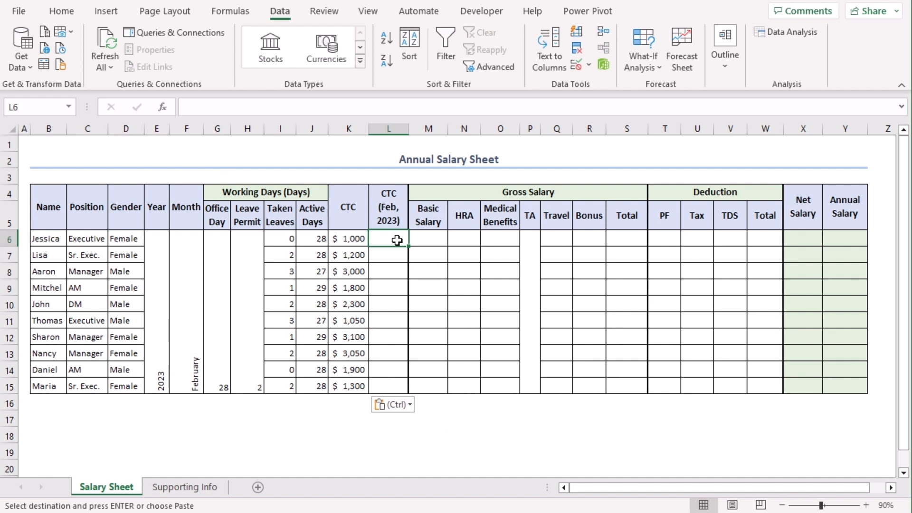
pyautogui.write('=')
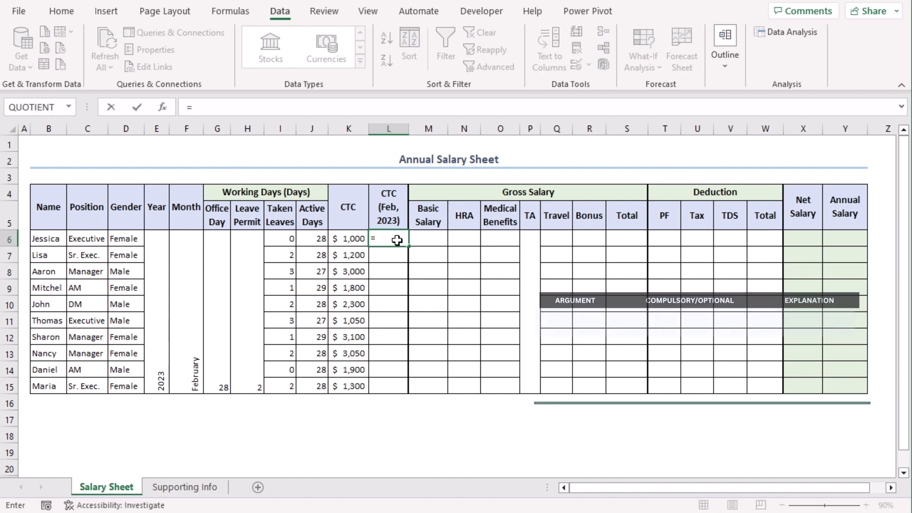
pyautogui.write('IF(')
pyautogui.click(48, 240)
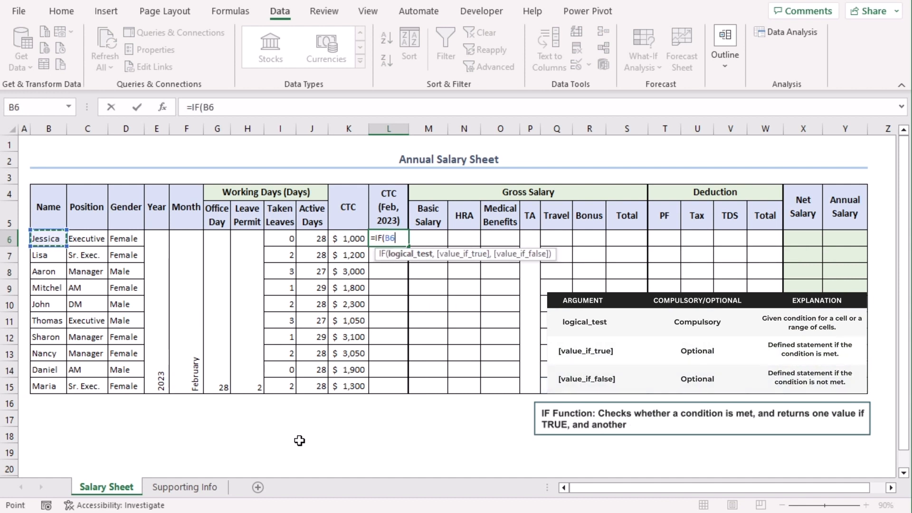
pyautogui.write('=0')
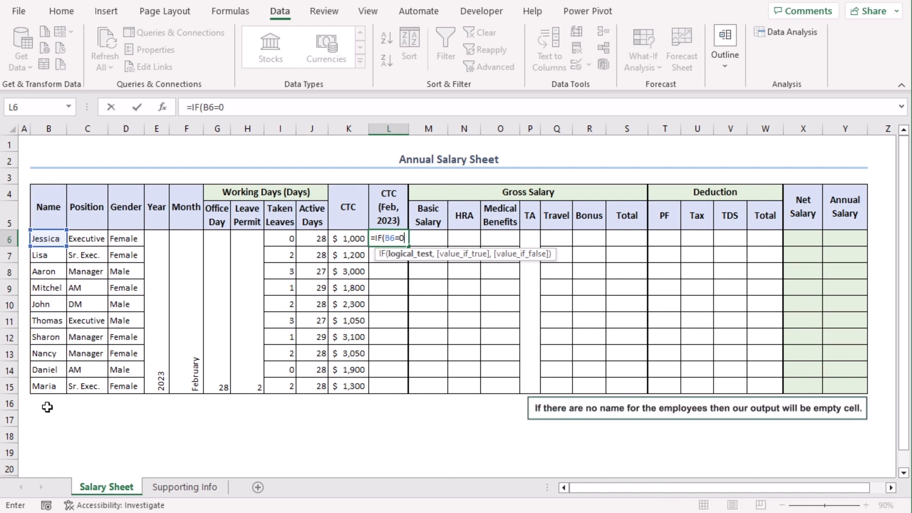
pyautogui.write(',"",')
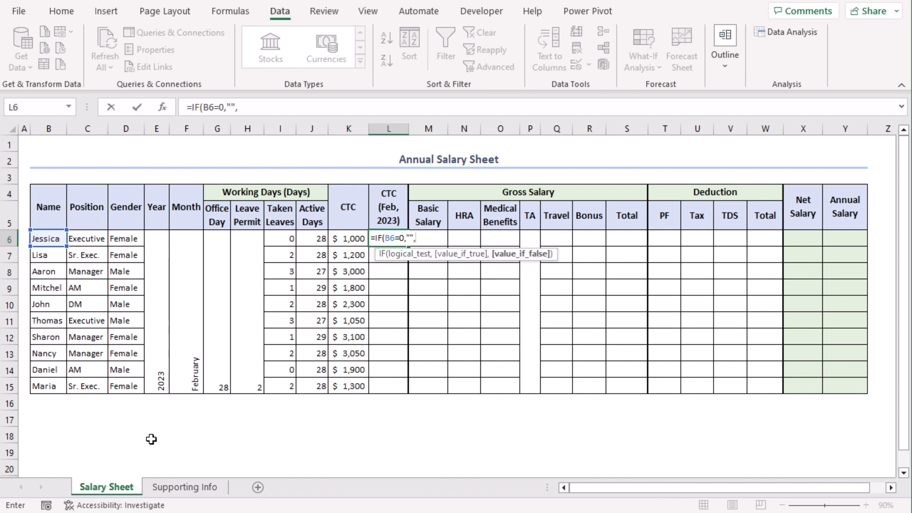
# - Use ROUNDDOWN as the false value of the L6 formula, with K6/$G$6*J6 as its number and Office Day referenced absolutely
pyautogui.write('round')
pyautogui.click(349, 238)
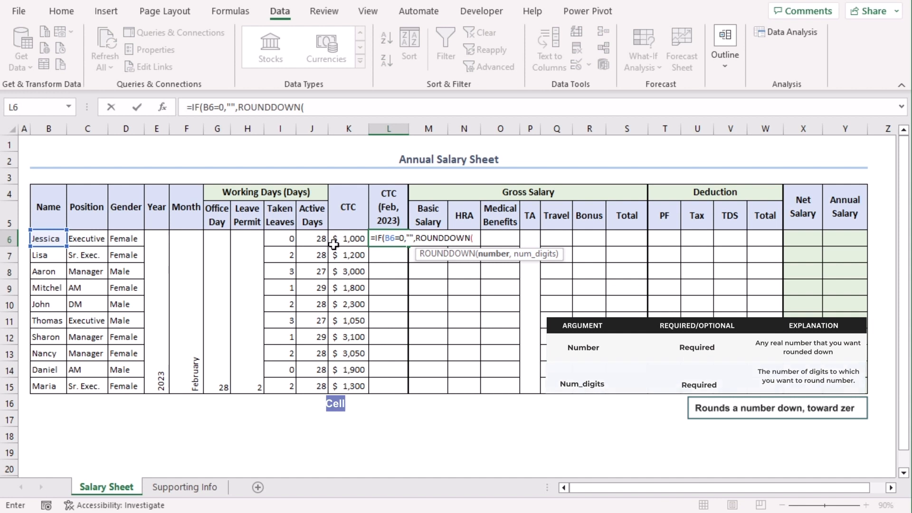
pyautogui.write('/')
pyautogui.click(215, 305)
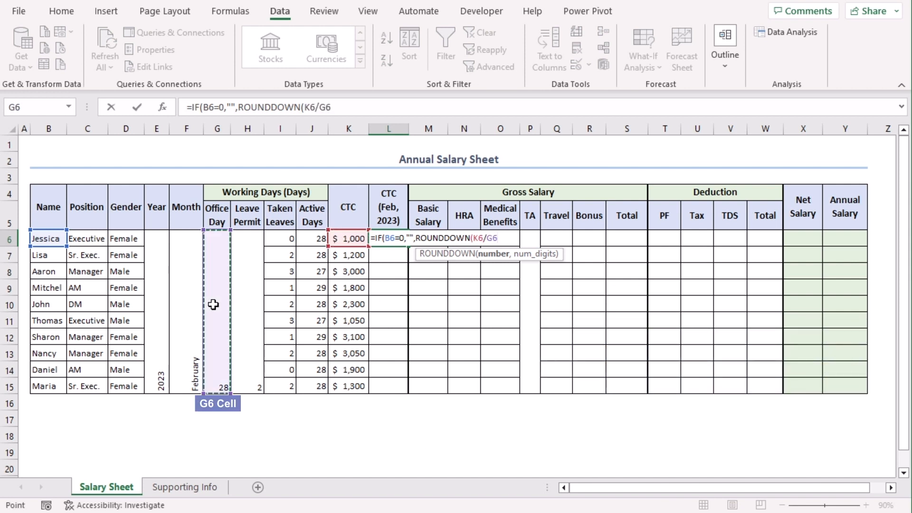
pyautogui.press('F4')
pyautogui.write('*')
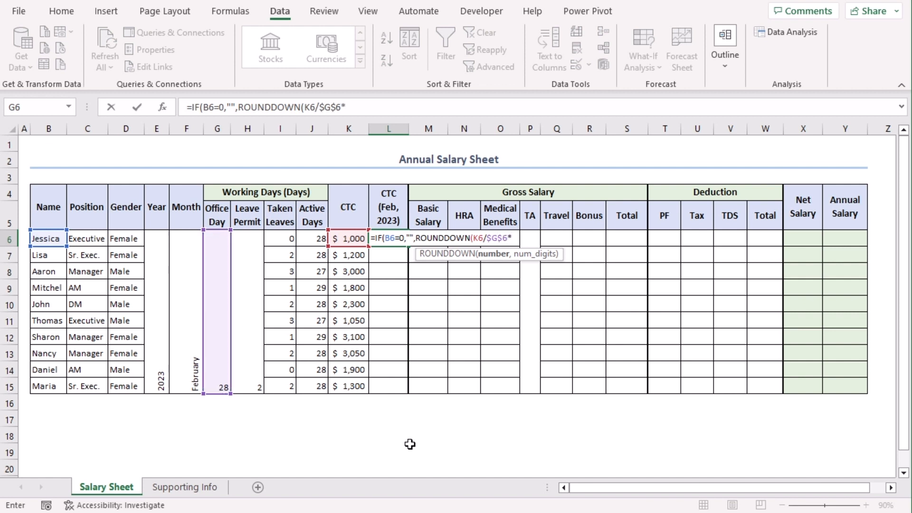
pyautogui.click(308, 239)
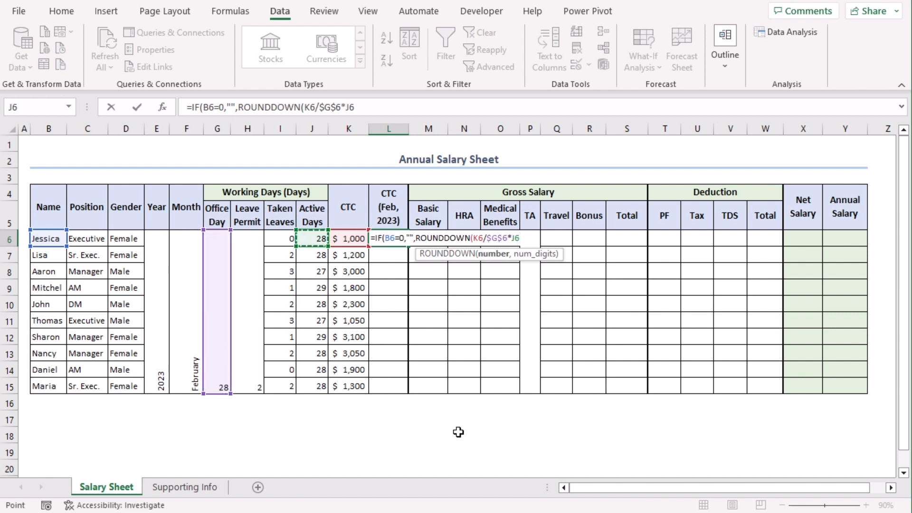
# - Set the ROUNDDOWN digits to 0 in the L6 formula and enter it, accepting the suggested closing-parenthesis correction
pyautogui.write(',')
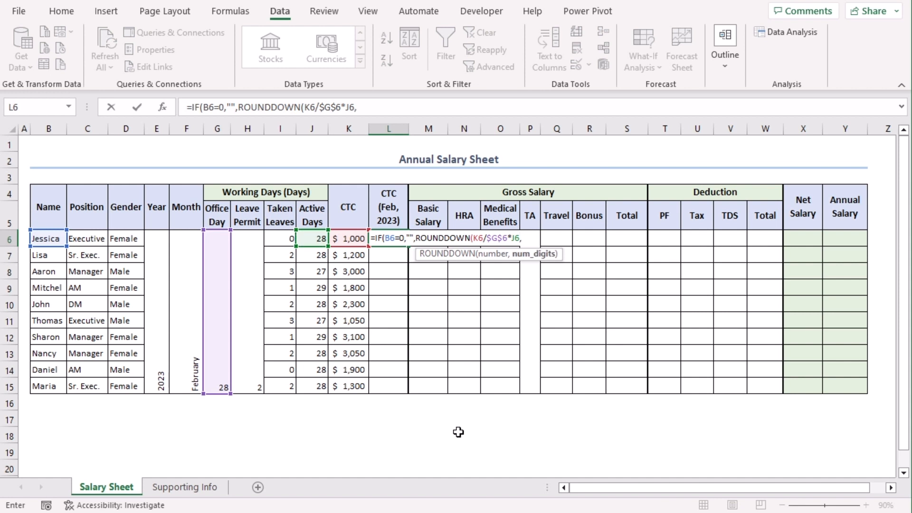
pyautogui.write('0)')
pyautogui.press('Return')
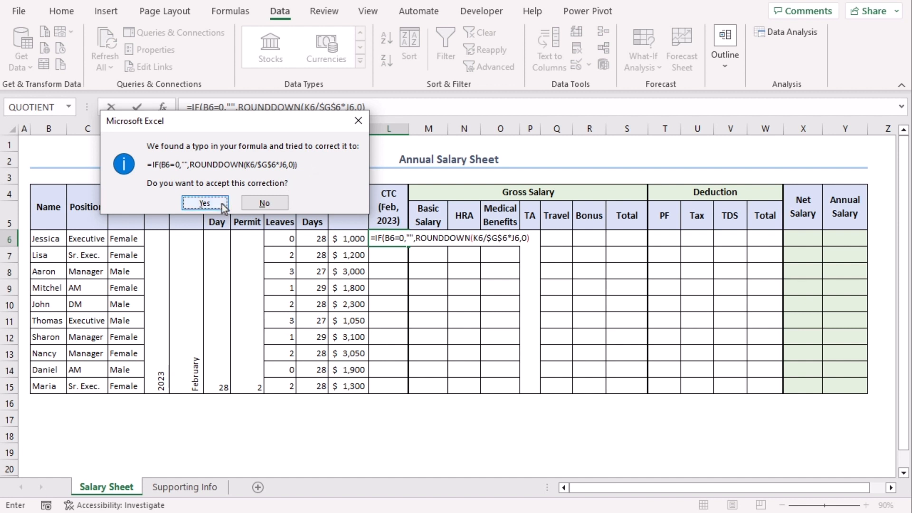
pyautogui.click(205, 204)
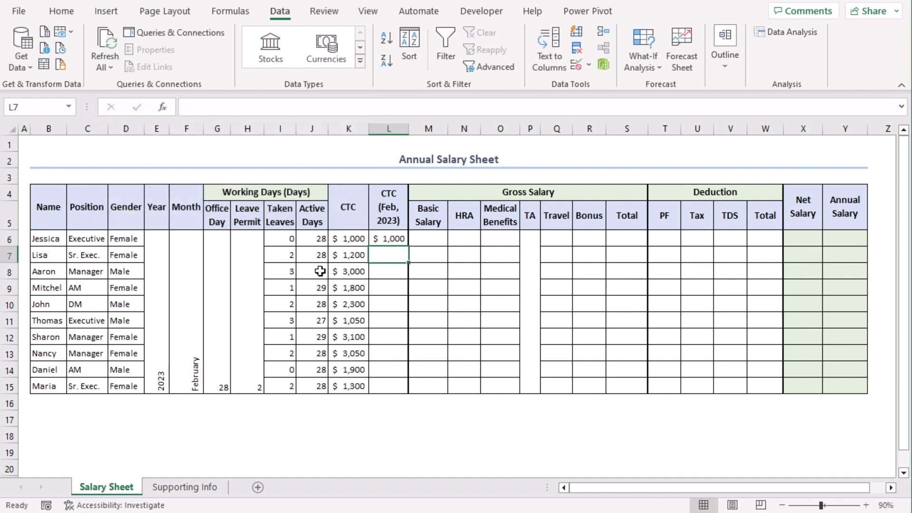
# - Fill the CTC (Feb, 2023) formula from L6 down through L15 and review the amounts in L8:L14
pyautogui.click(402, 239)
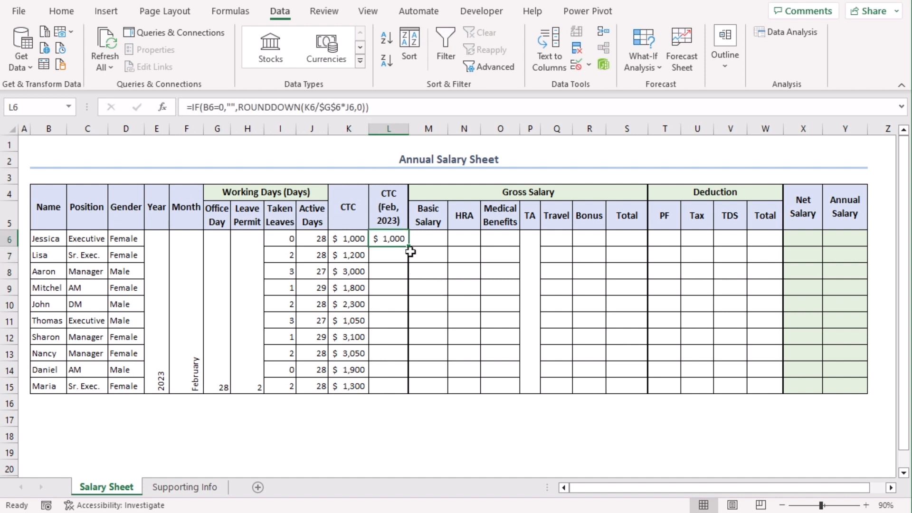
pyautogui.doubleClick(408, 246)
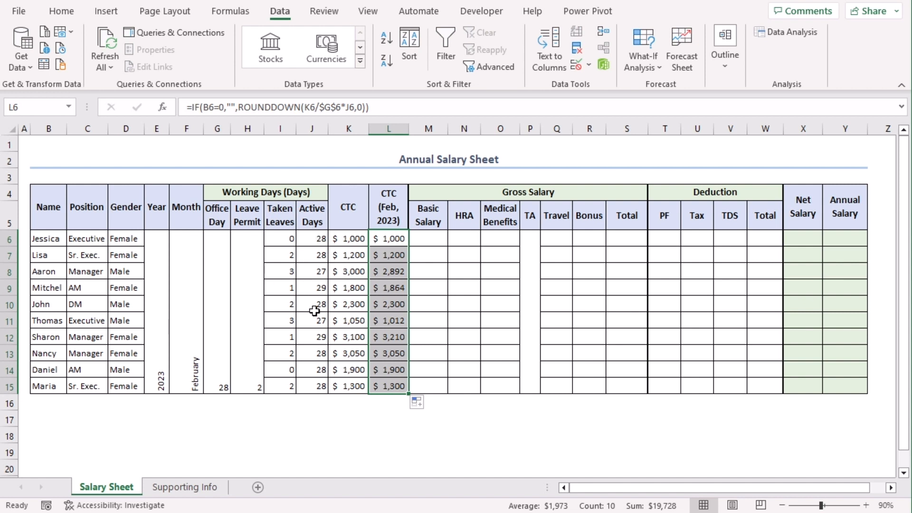
pyautogui.click(381, 271)
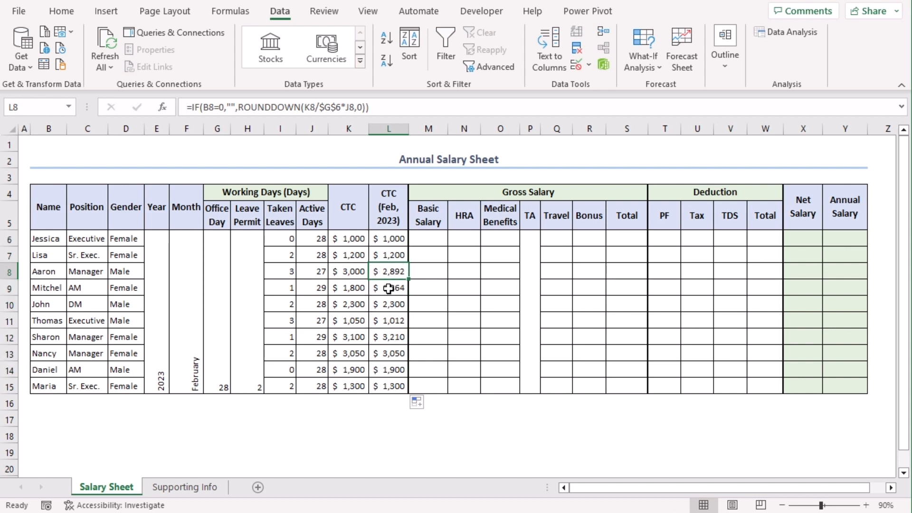
pyautogui.click(388, 289)
pyautogui.click(388, 304)
pyautogui.click(389, 321)
pyautogui.click(388, 336)
pyautogui.click(389, 353)
pyautogui.click(389, 370)
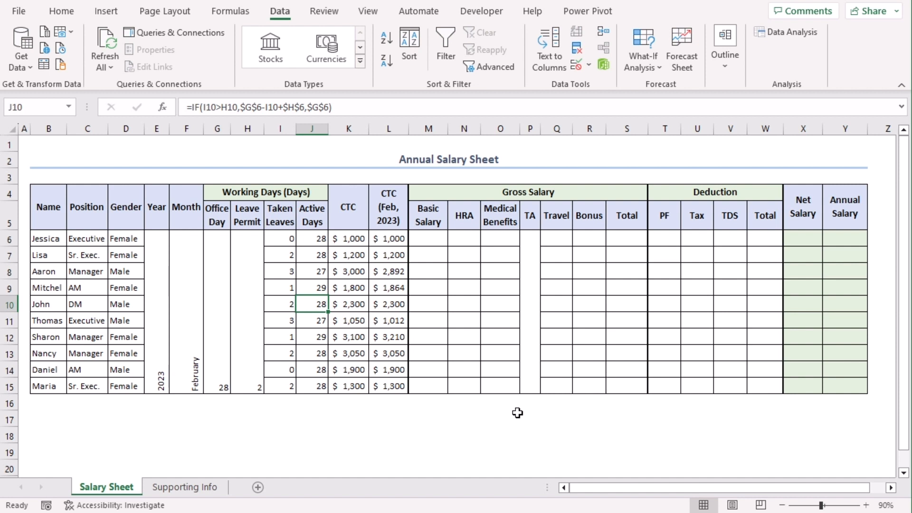
# - Begin a ROUNDDOWN formula in Basic Salary cell M6 with the column-locked reference $L6
pyautogui.click(431, 242)
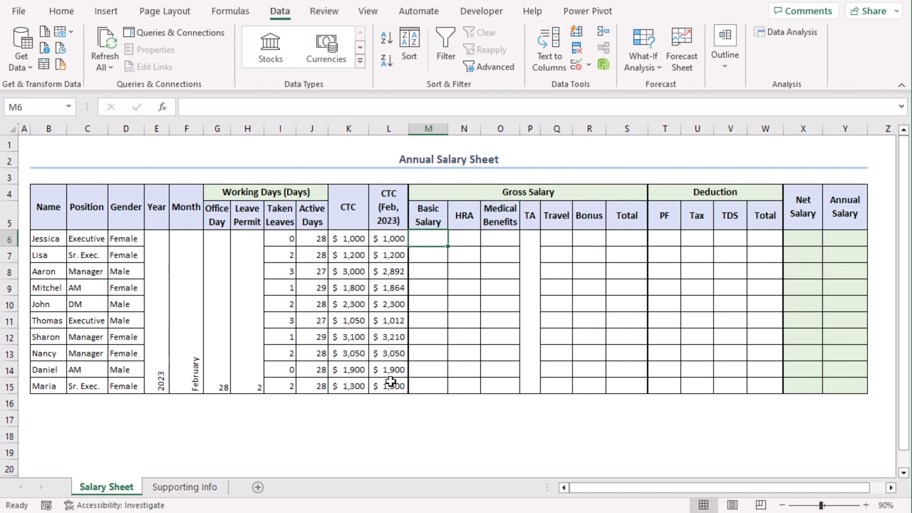
pyautogui.write('=roundd')
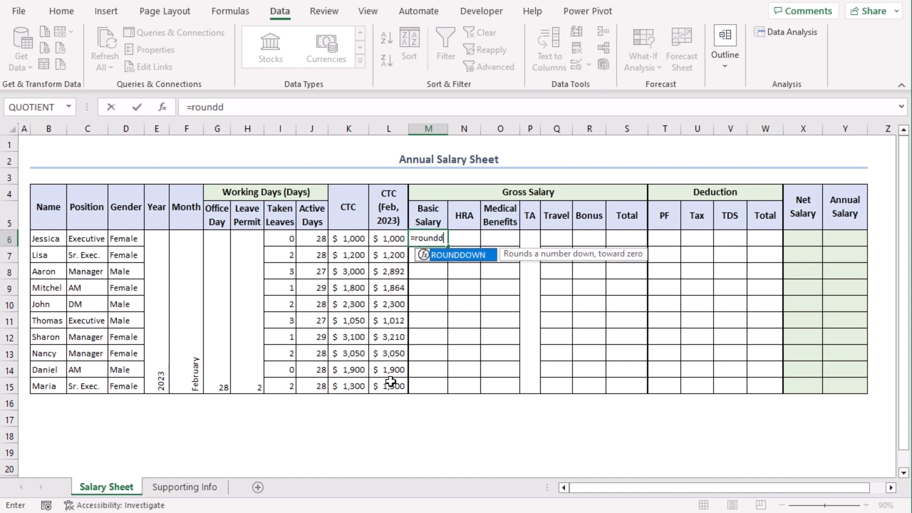
pyautogui.press('Tab')
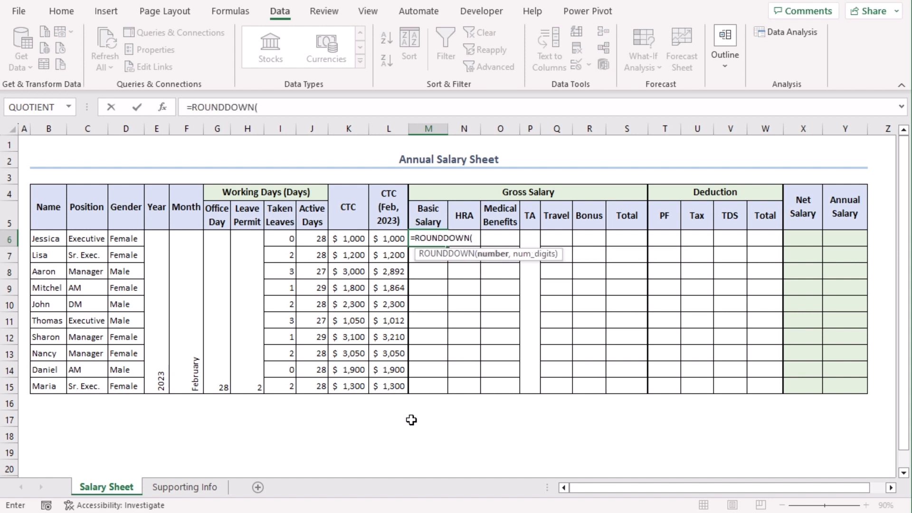
pyautogui.click(393, 240)
pyautogui.press('F4')
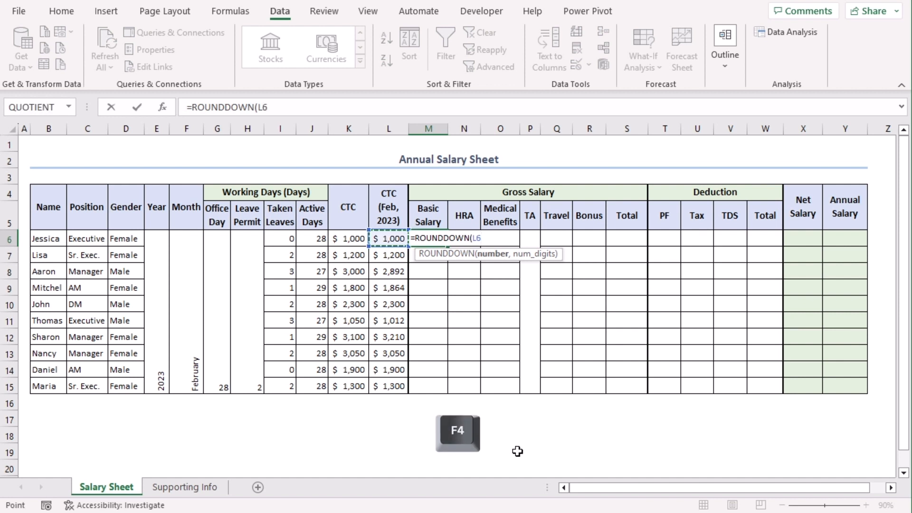
pyautogui.press('F4')
pyautogui.press('F4')
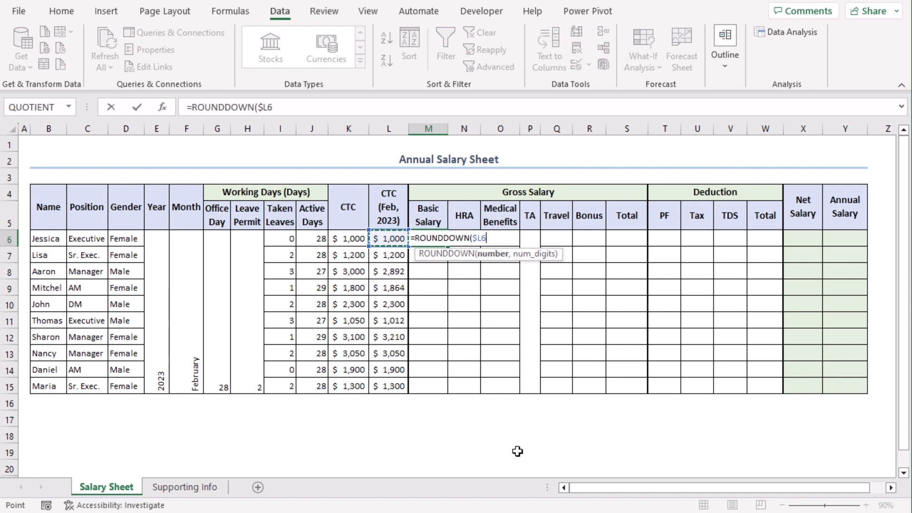
# - Complete the M6 formula as =ROUNDDOWN($L6*50%,0) and fill it down through M15
pyautogui.write('*')
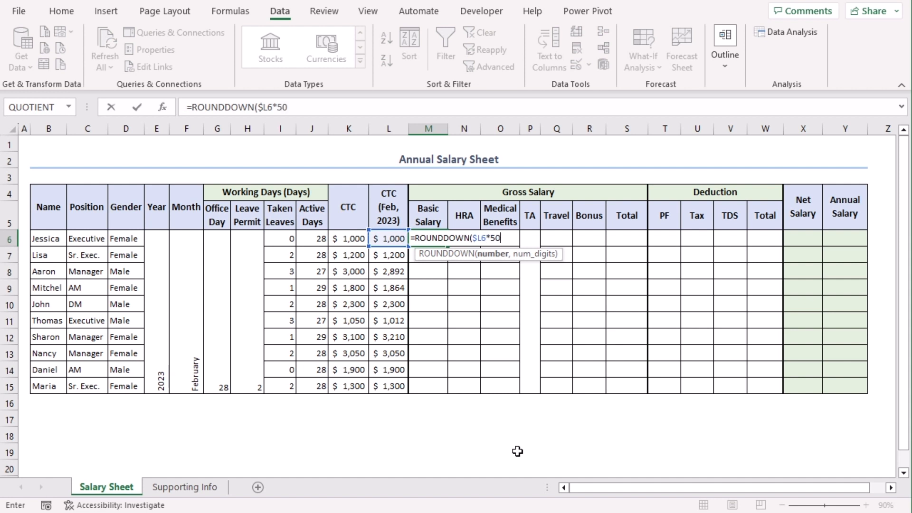
pyautogui.write('50%,')
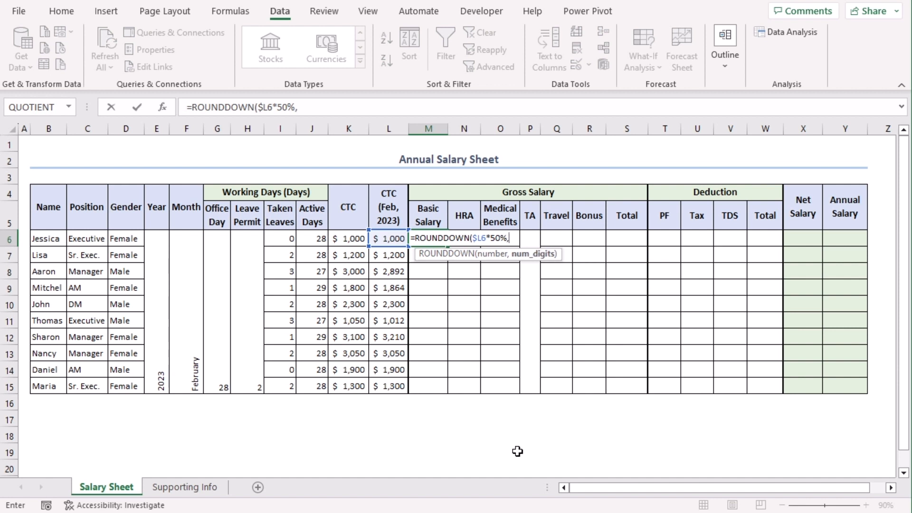
pyautogui.write('0)')
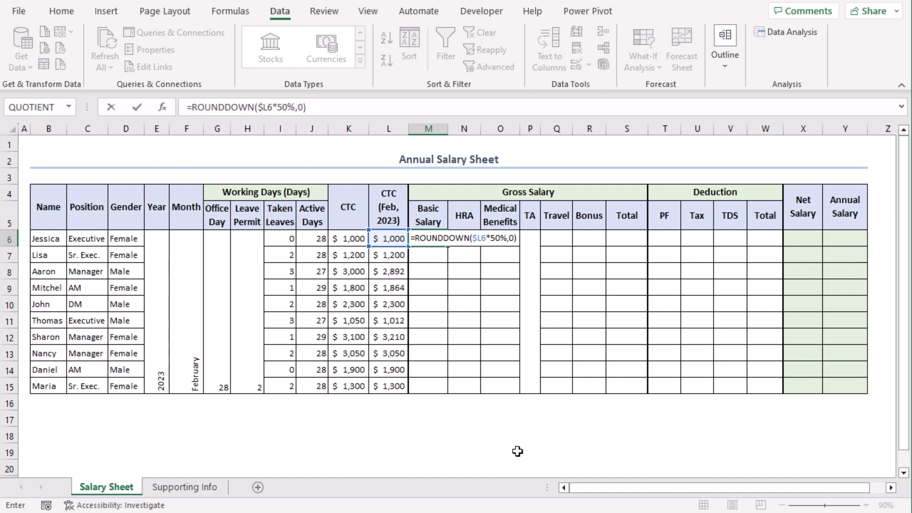
pyautogui.press('Return')
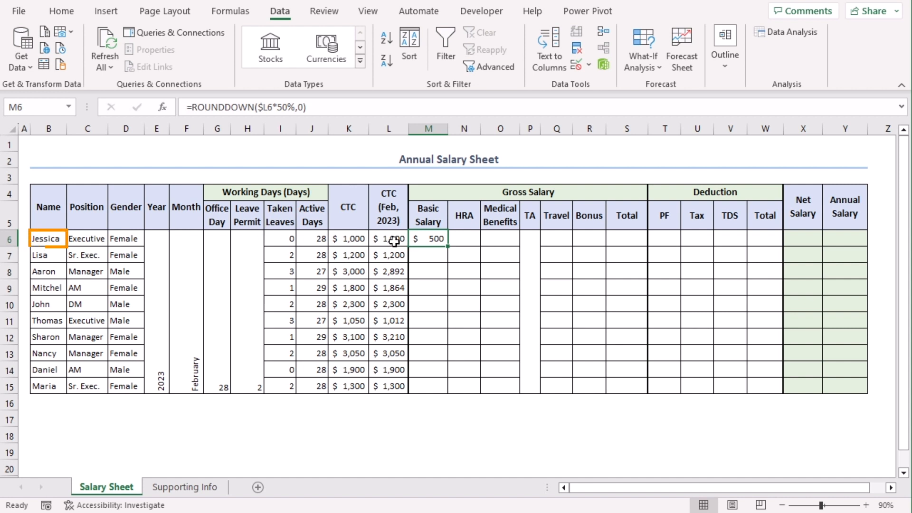
pyautogui.doubleClick(448, 246)
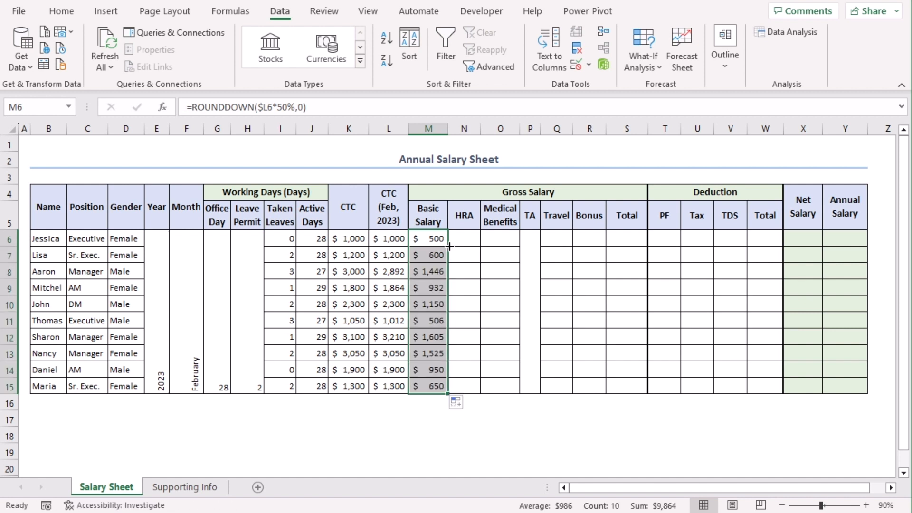
# - Begin a ROUNDDOWN formula in HRA cell N6 with the column-locked CTC reference $L6
pyautogui.click(464, 238)
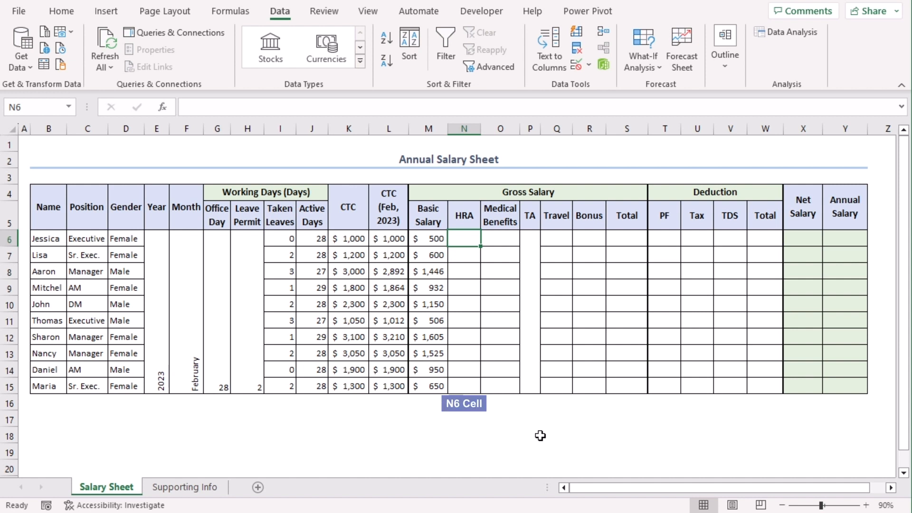
pyautogui.write('=')
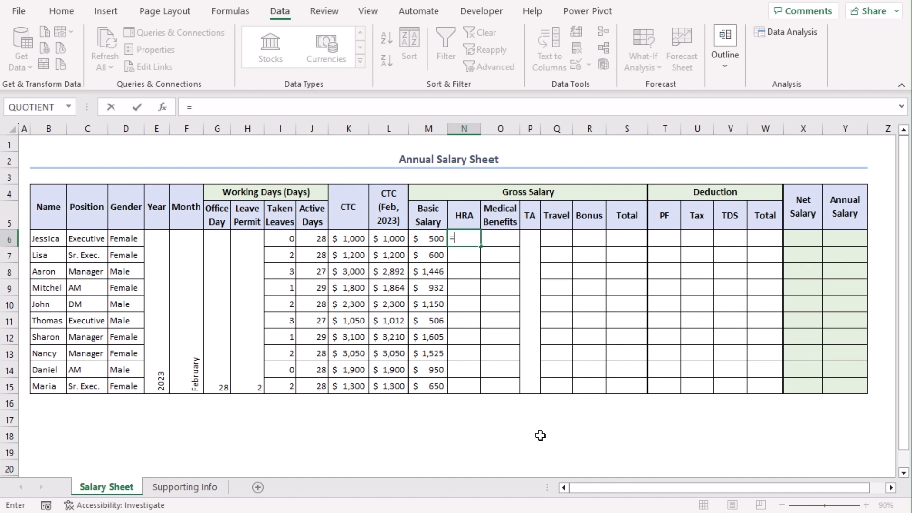
pyautogui.write('r')
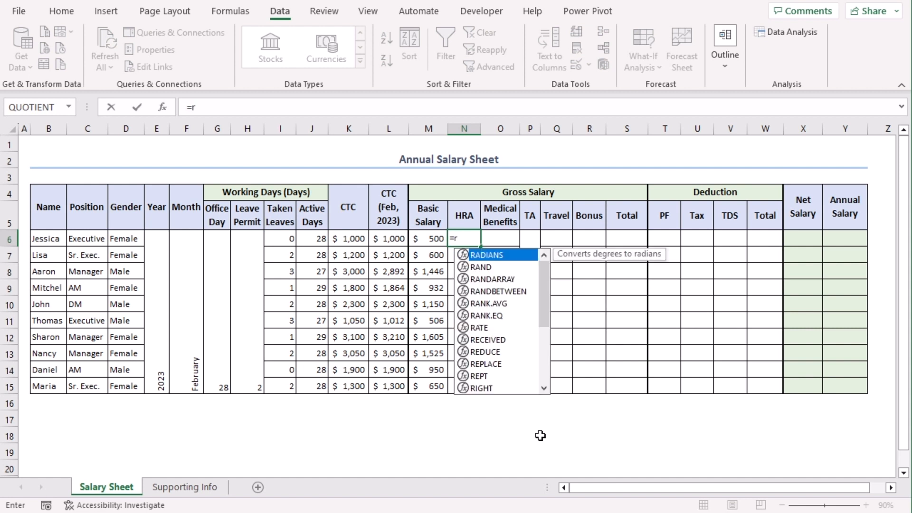
pyautogui.write('oundd')
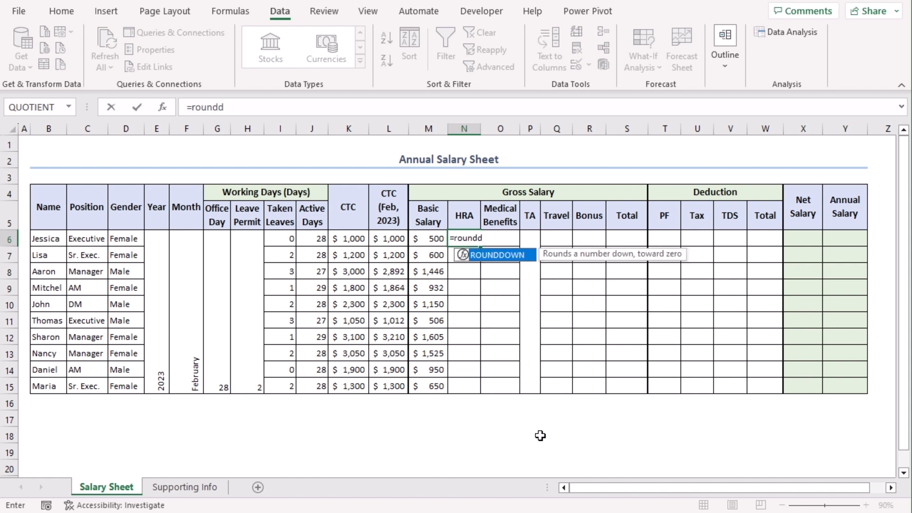
pyautogui.write('o')
pyautogui.press('Tab')
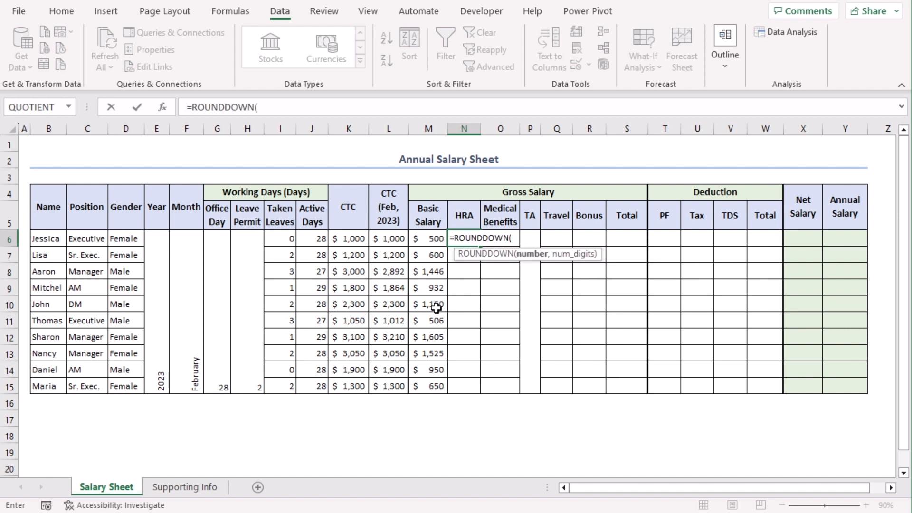
pyautogui.click(391, 240)
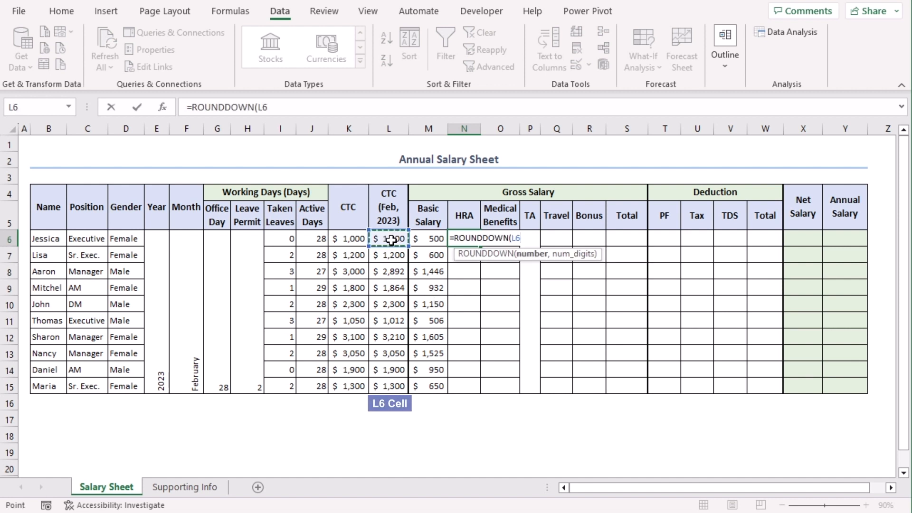
pyautogui.press('F4')
pyautogui.press('F4')
pyautogui.press('F4')
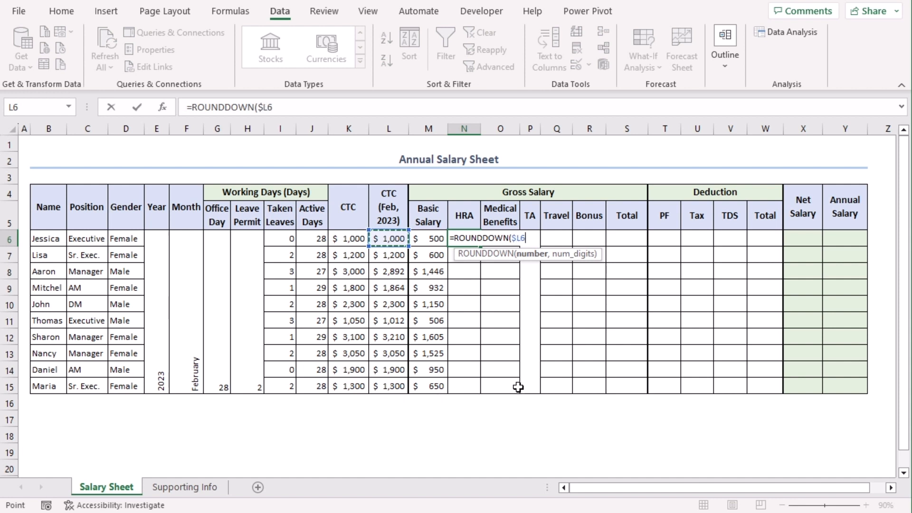
# - Complete the N6 formula as =ROUNDDOWN($L6*25%,0) and fill it down through N15
pyautogui.write('*25%')
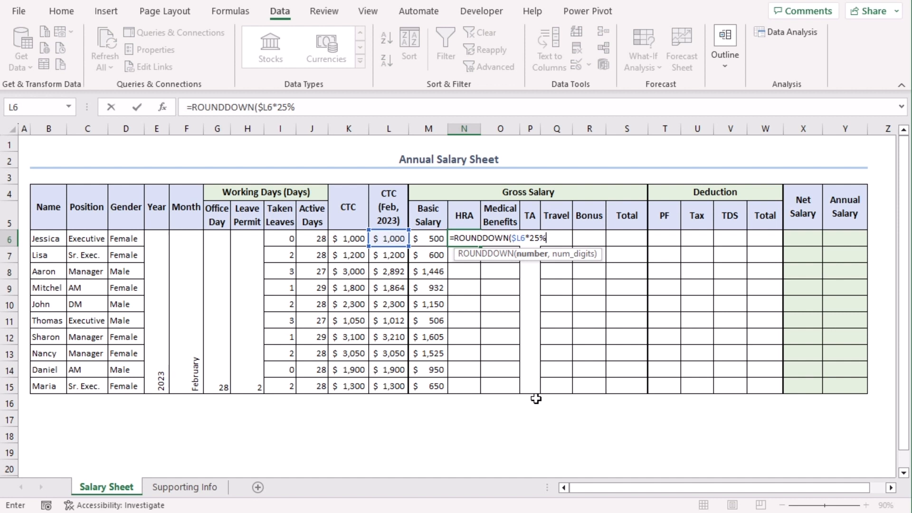
pyautogui.write(',0)')
pyautogui.press('Return')
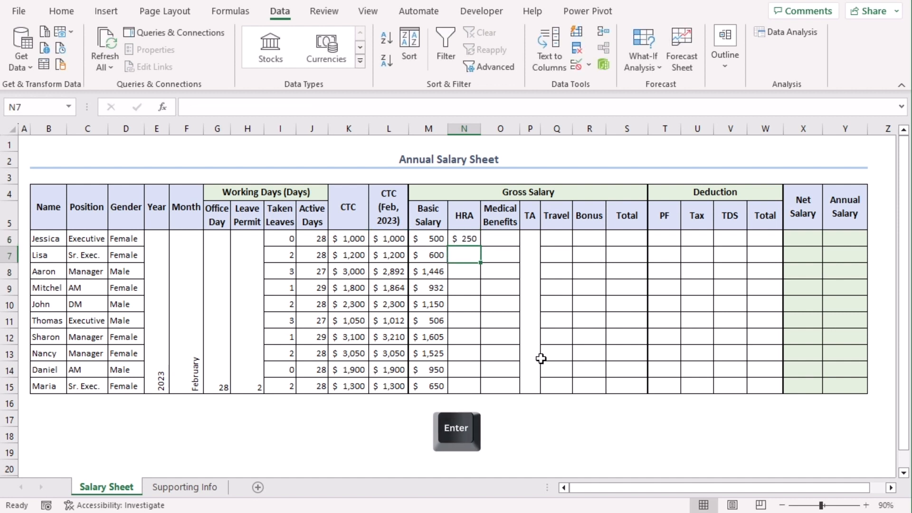
pyautogui.click(472, 242)
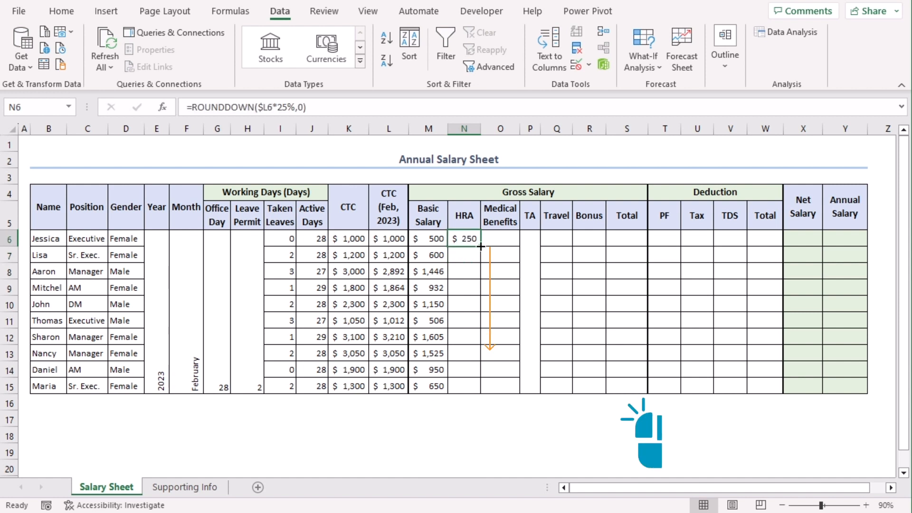
pyautogui.doubleClick(481, 246)
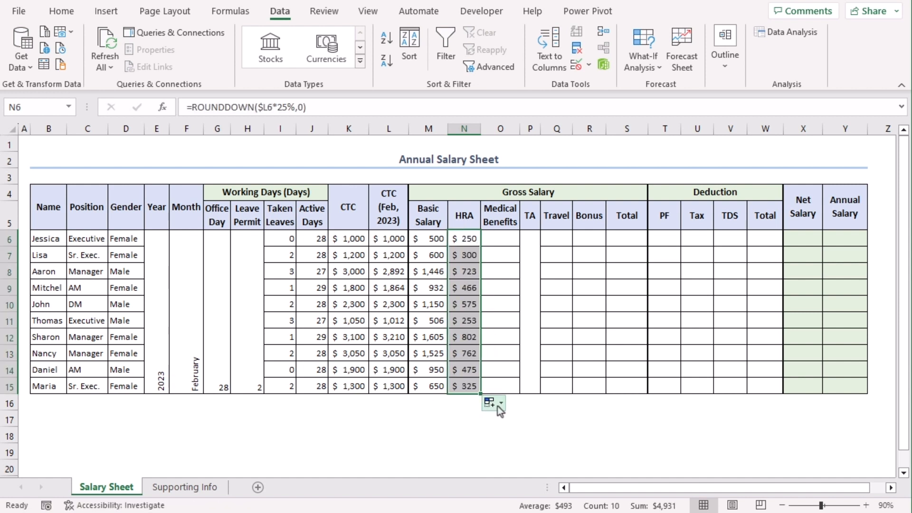
# - Begin a ROUNDDOWN formula in Medical Benefits cell O6 with the column-locked CTC reference $L6
pyautogui.click(495, 238)
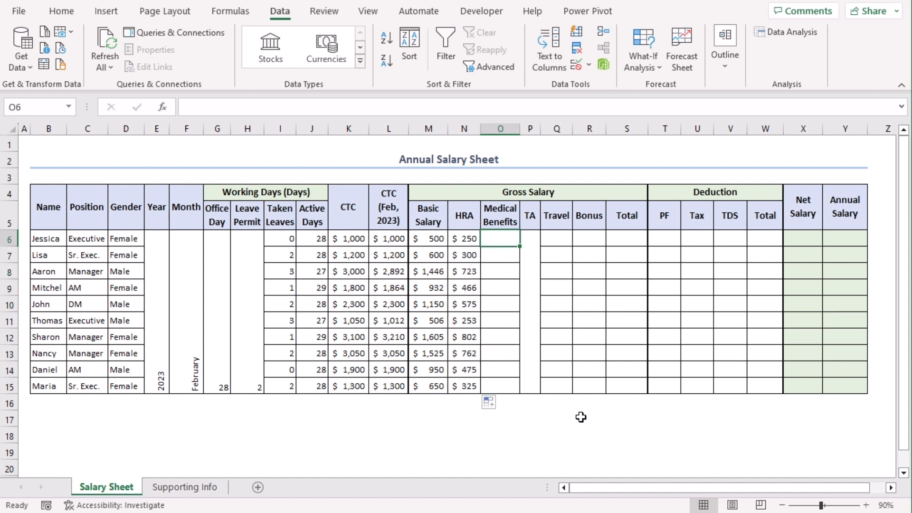
pyautogui.write('=roun')
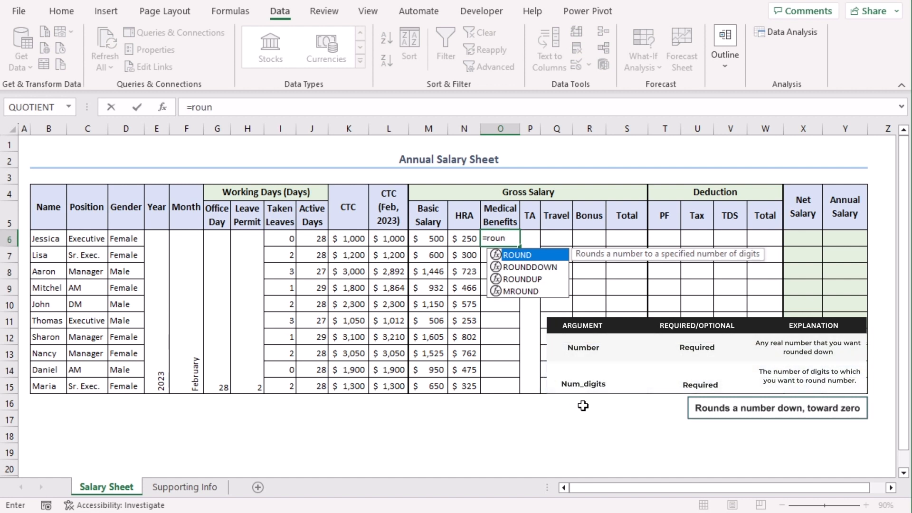
pyautogui.press('Down')
pyautogui.press('Tab')
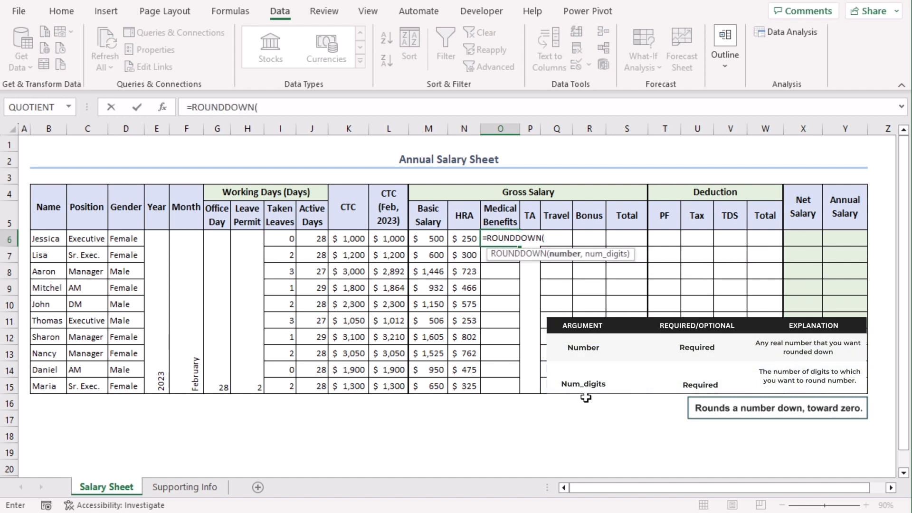
pyautogui.click(391, 238)
pyautogui.press('F4')
pyautogui.press('F4')
pyautogui.press('F4')
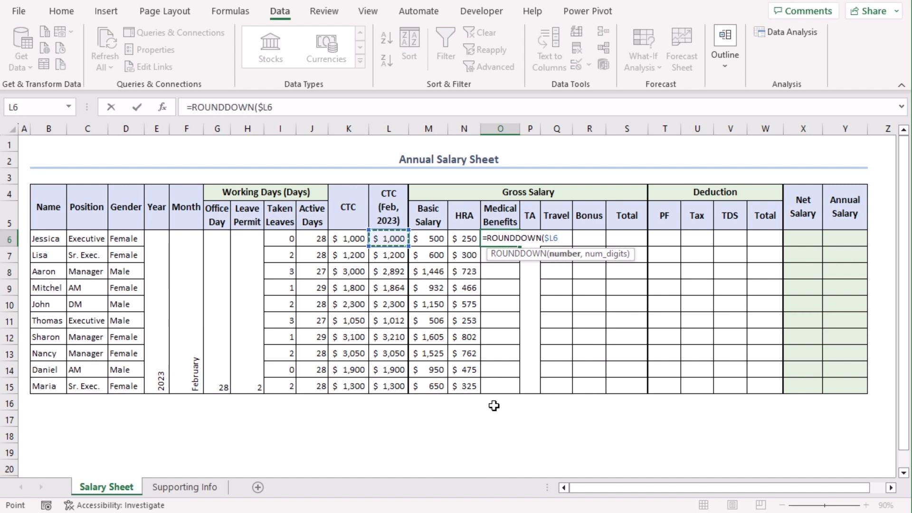
# - Complete the O6 formula as =ROUNDDOWN($L6*10%,0) and fill it down through O15
pyautogui.write('*10%')
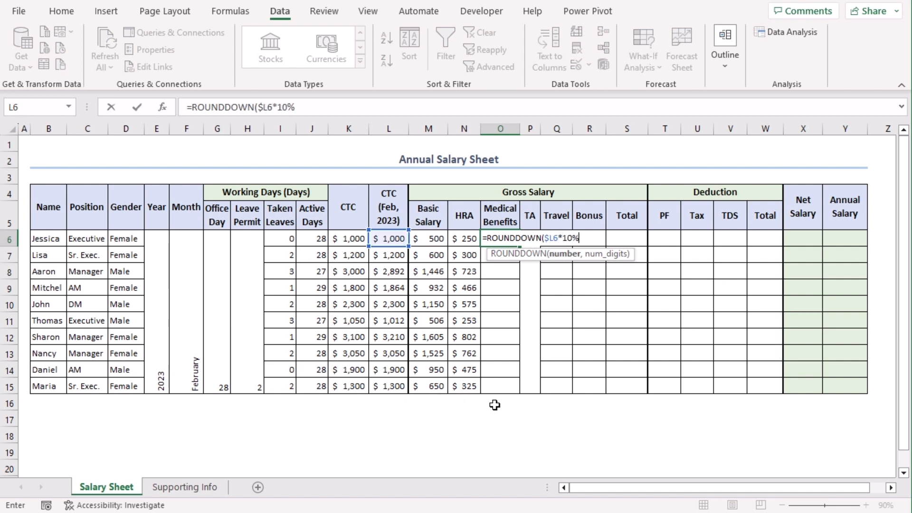
pyautogui.write(',0')
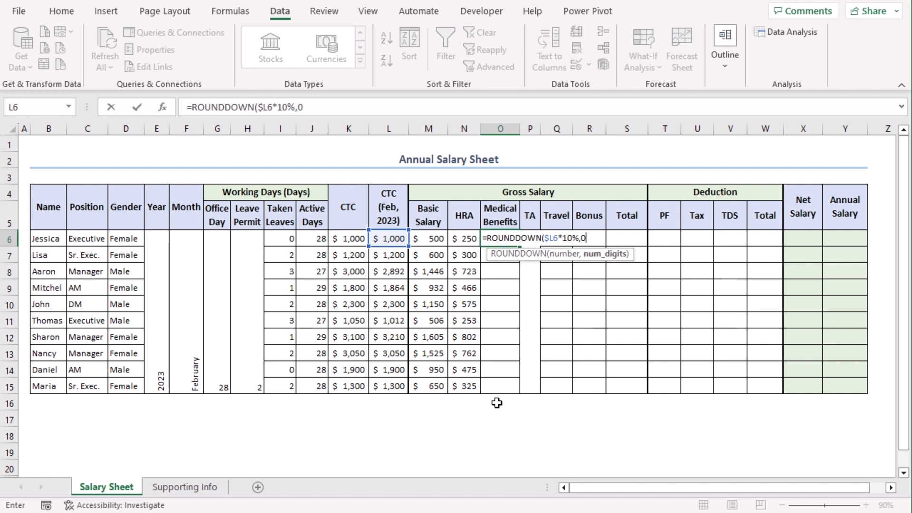
pyautogui.write(')')
pyautogui.press('Return')
pyautogui.click(519, 242)
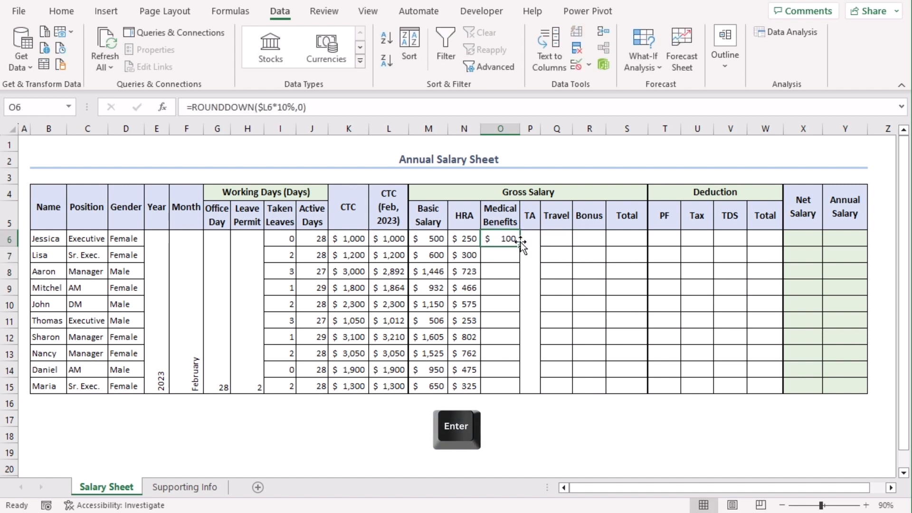
pyautogui.doubleClick(520, 246)
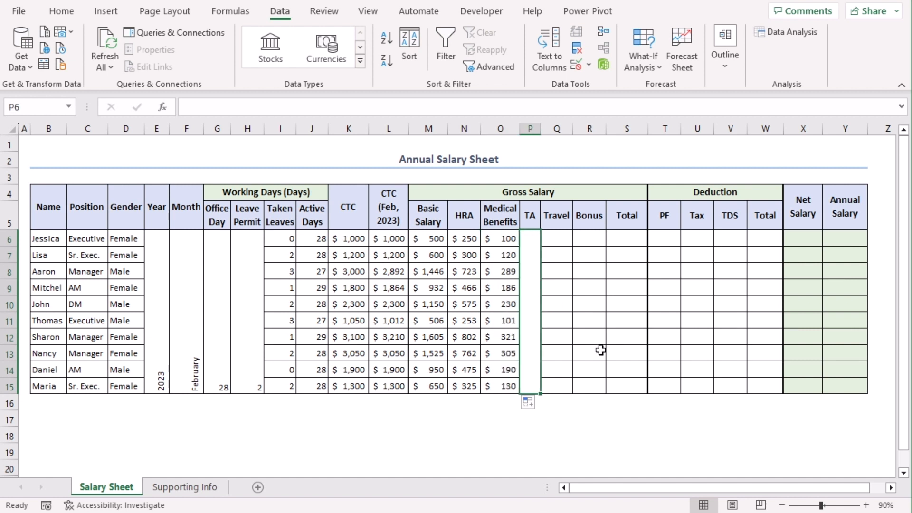
# - Paste the copied TA, Travel and Bonus amounts into P6:R15, using $100 as the shared TA in merged cell P6
pyautogui.hotkey('ctrl', 'c')
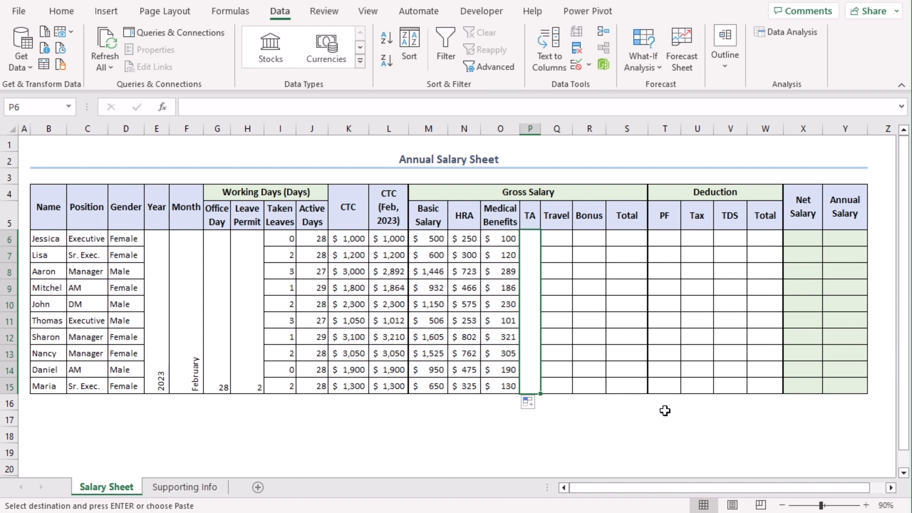
pyautogui.hotkey('ctrl', 'v')
pyautogui.click(563, 434)
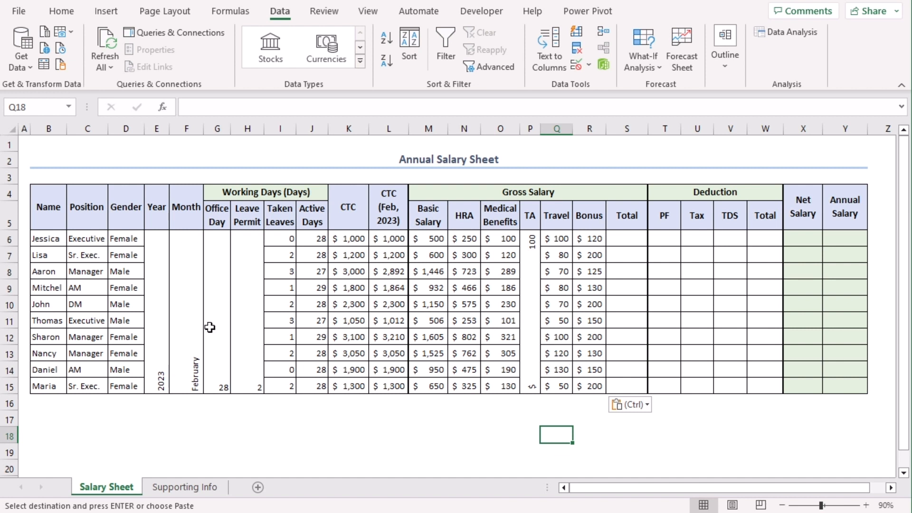
# - Enter =SUM(M6:O6,$P$6,Q6:R6) in the gross salary Total cell S6
pyautogui.click(638, 240)
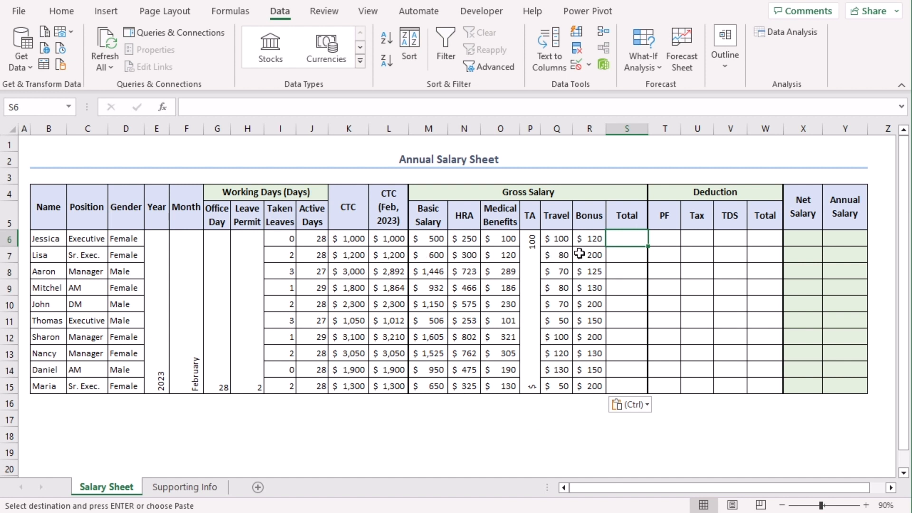
pyautogui.write('=sum')
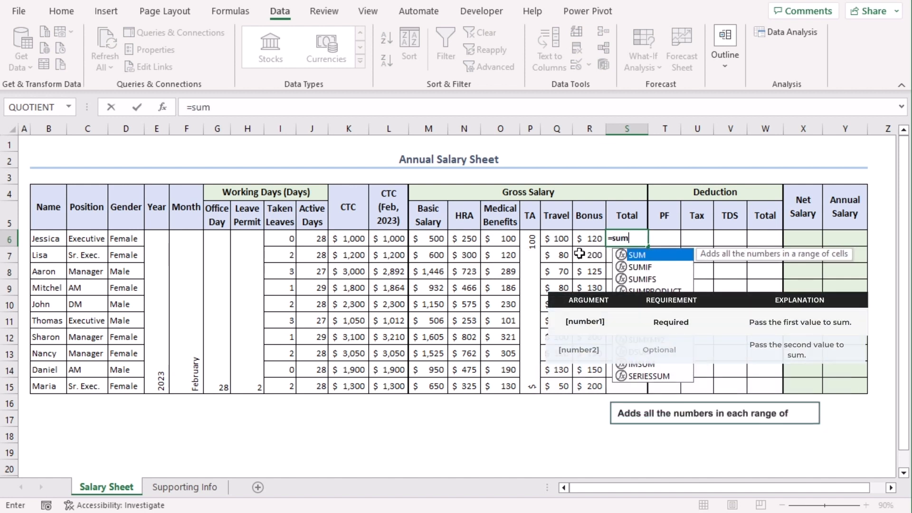
pyautogui.press('Tab')
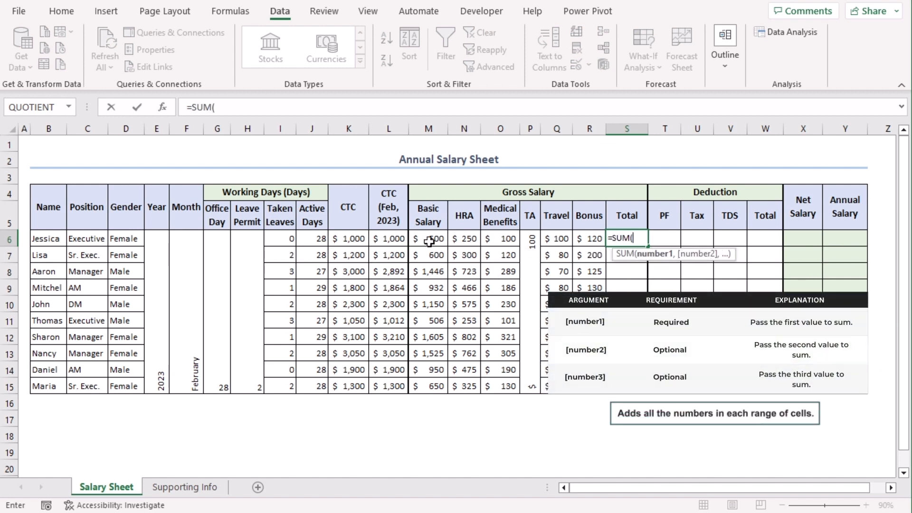
pyautogui.moveTo(429, 240); pyautogui.dragTo(503, 238)
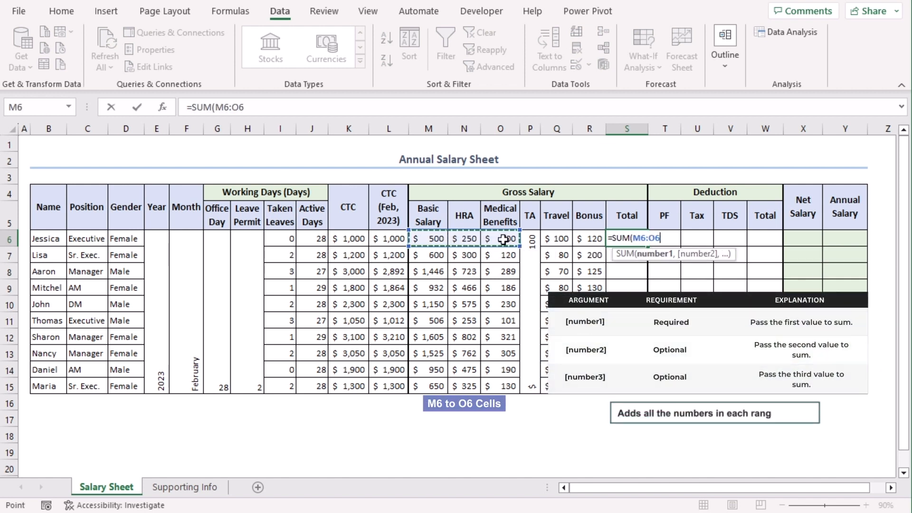
pyautogui.write(',')
pyautogui.click(525, 275)
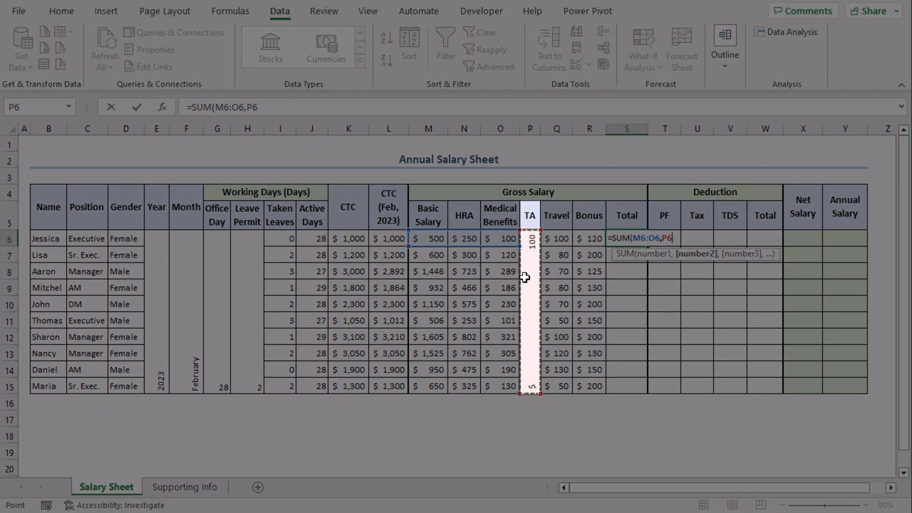
pyautogui.press('F4')
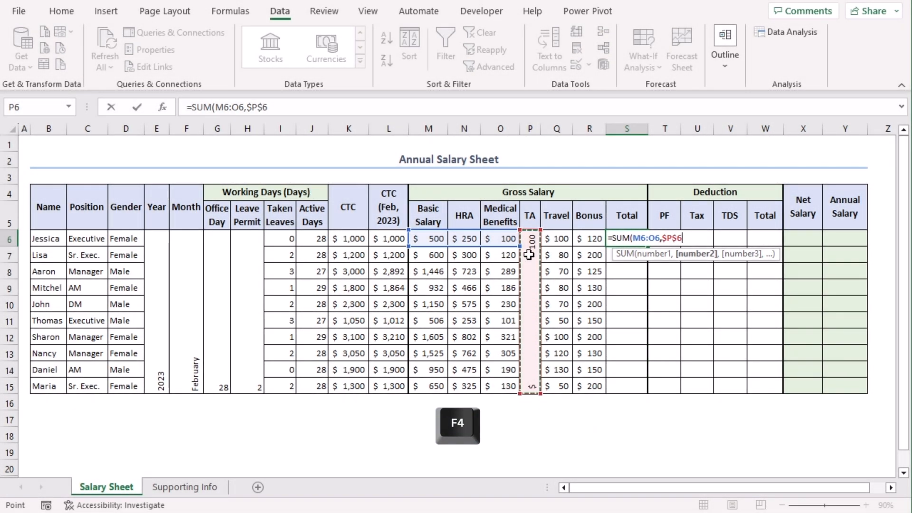
pyautogui.write(',')
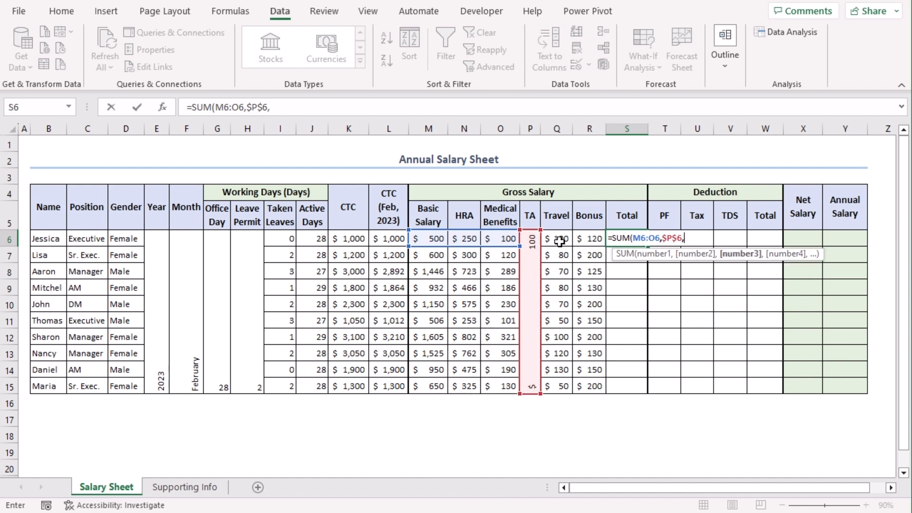
pyautogui.moveTo(560, 241); pyautogui.dragTo(590, 240)
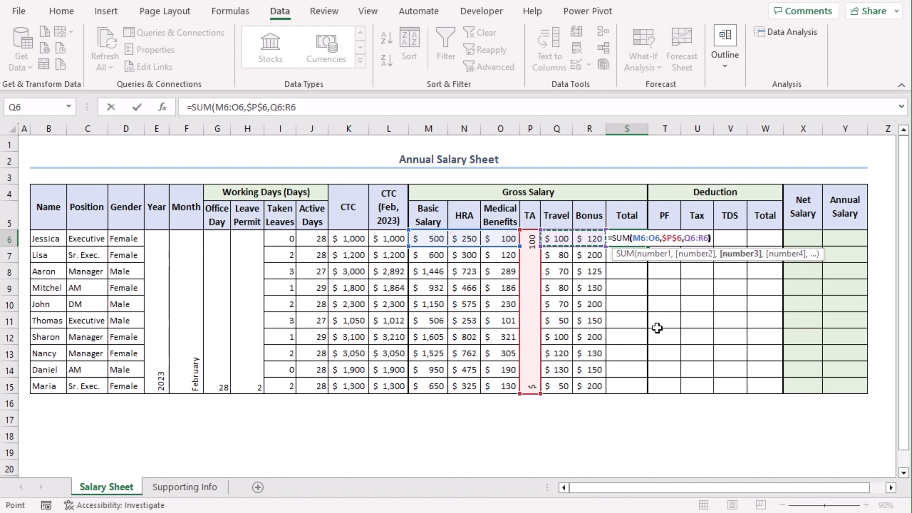
pyautogui.write(')')
pyautogui.press('Return')
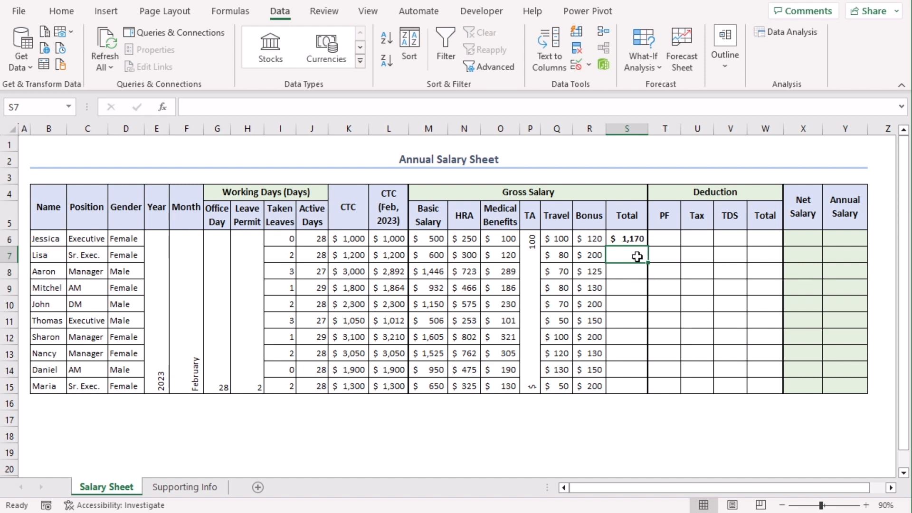
# - Fill the gross salary Total formula from S6 down through S15
pyautogui.click(632, 240)
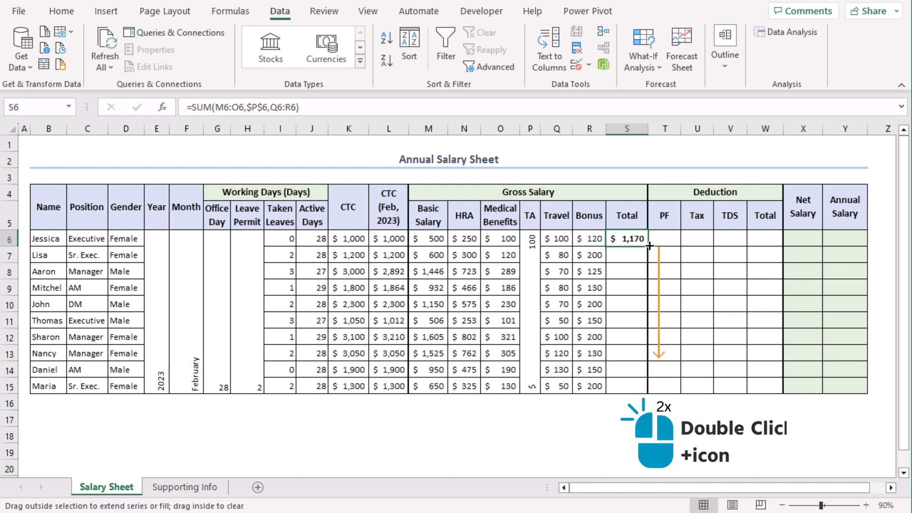
pyautogui.doubleClick(649, 246)
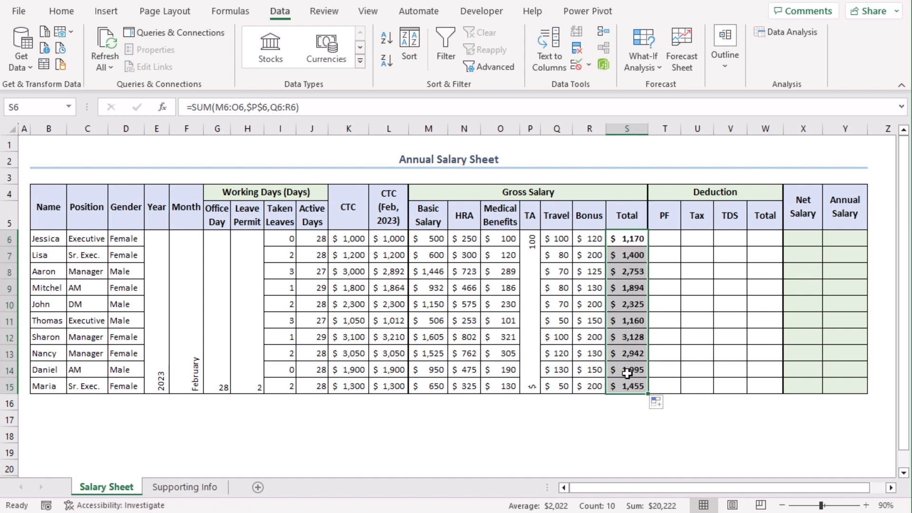
pyautogui.click(629, 417)
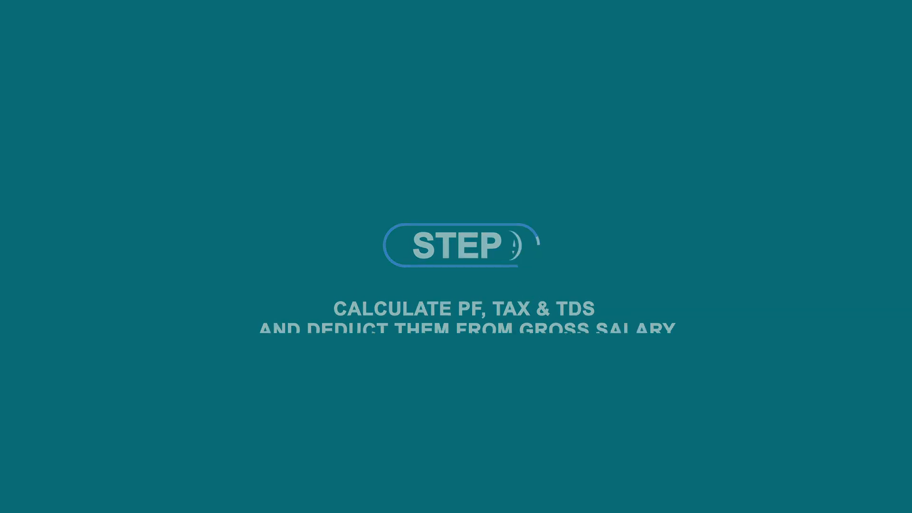
# - Enter the PF formula =ROUNDDOWN($M6*9%,0) in cell T6 of the Deduction section
pyautogui.click(680, 243)
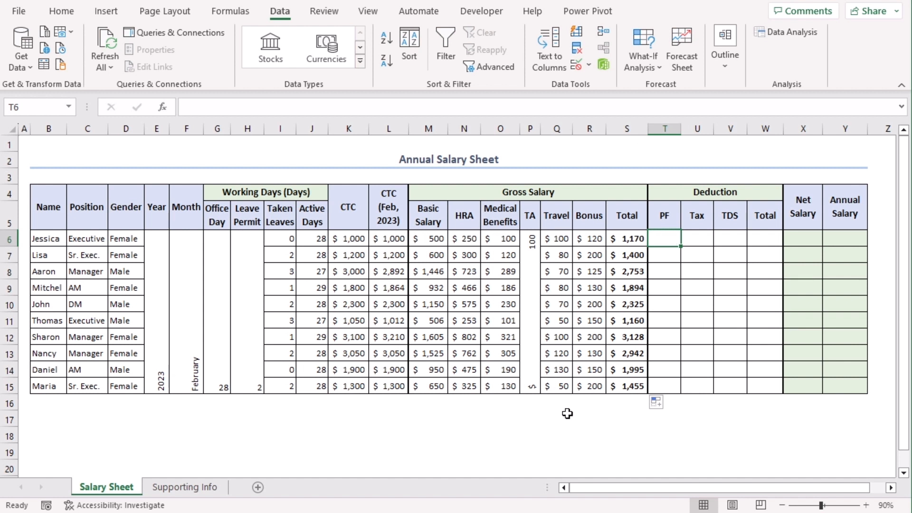
pyautogui.write('=')
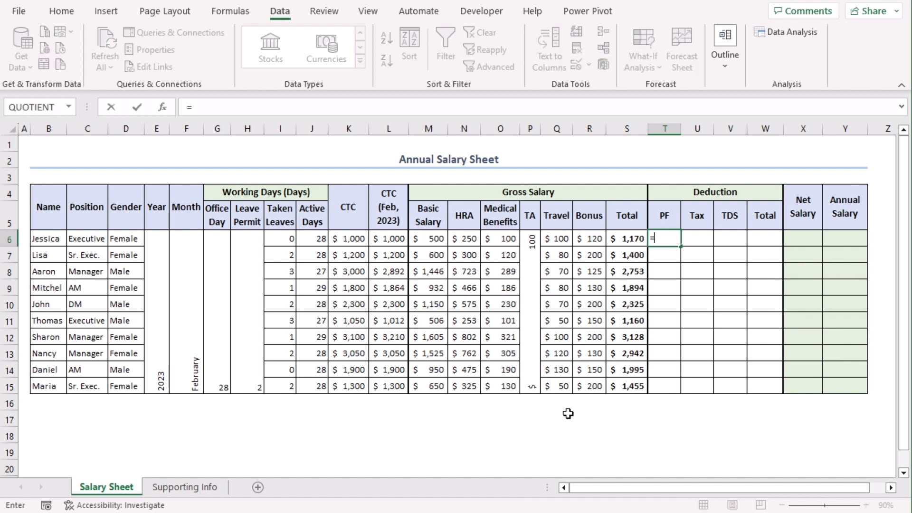
pyautogui.write('rou')
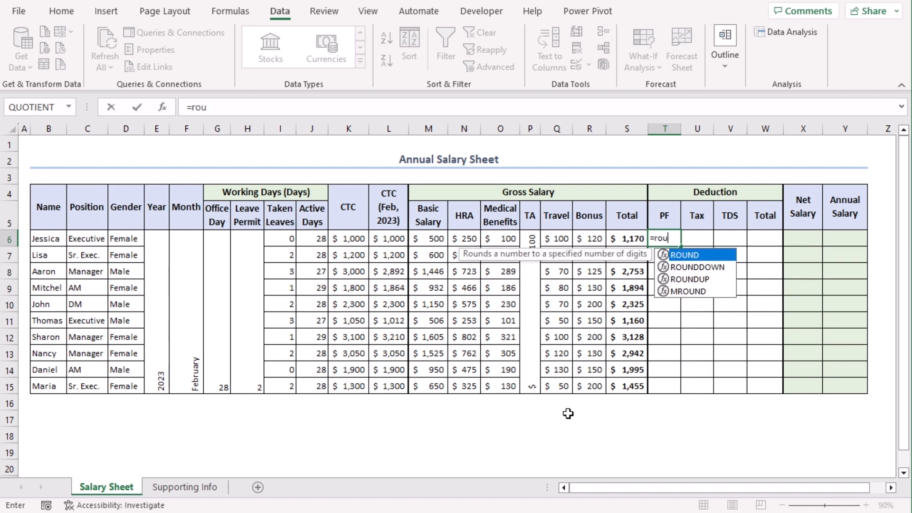
pyautogui.press('Down')
pyautogui.press('Tab')
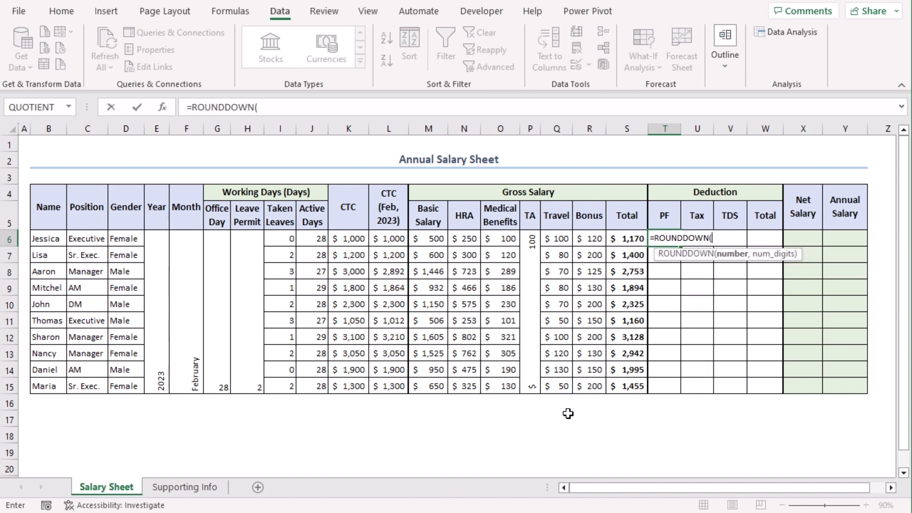
pyautogui.click(433, 238)
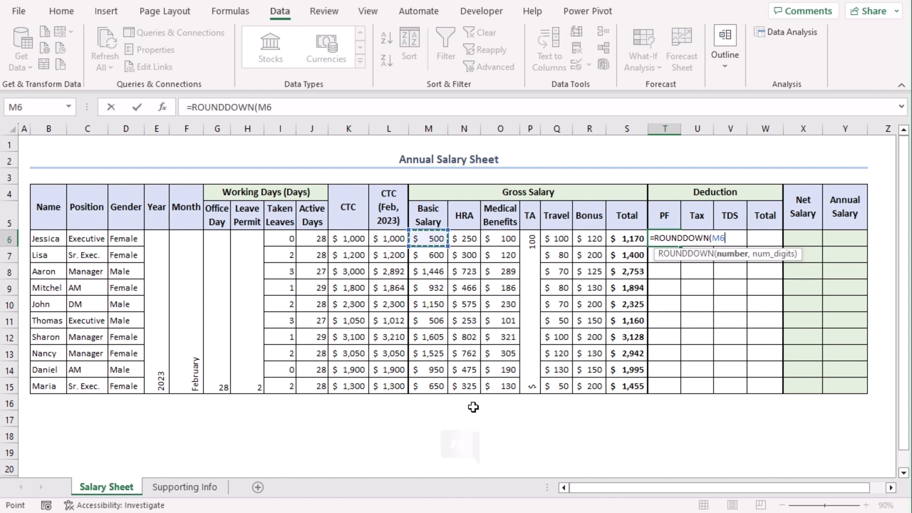
pyautogui.press('F4')
pyautogui.press('F4')
pyautogui.press('F4')
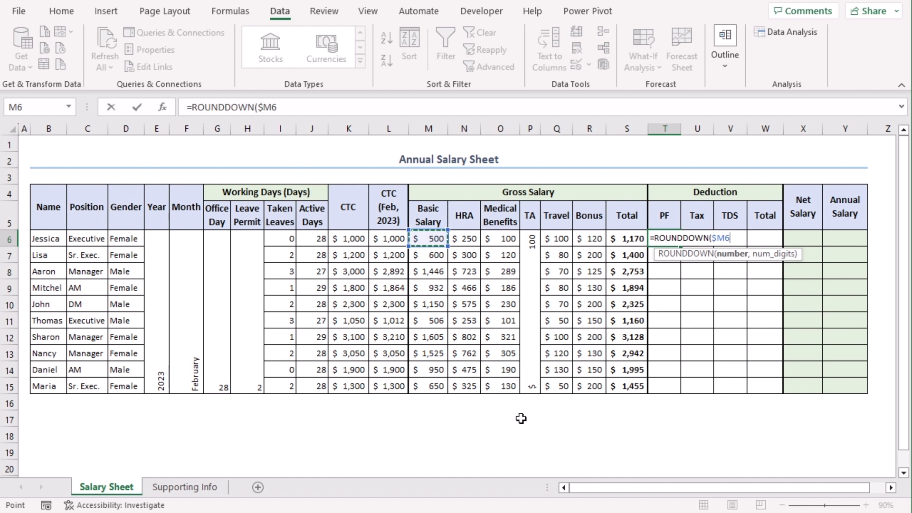
pyautogui.write('*')
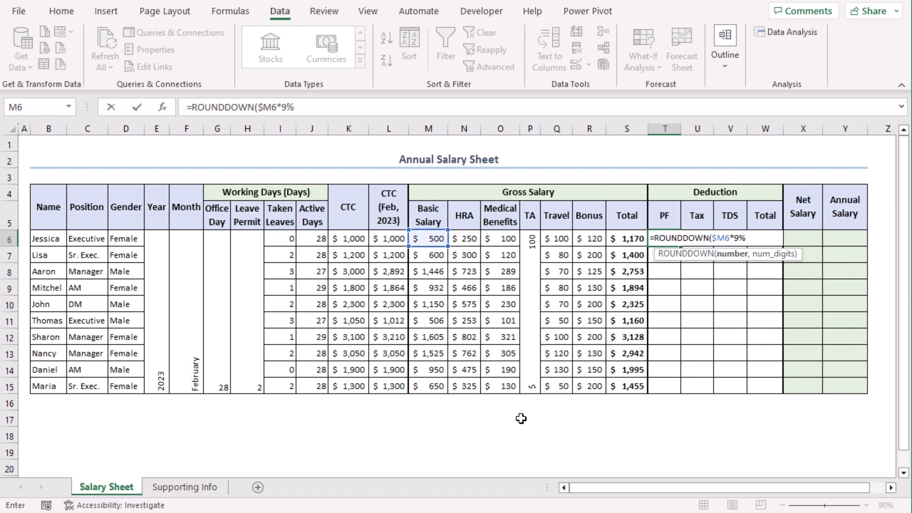
pyautogui.write('9%,0)')
pyautogui.press('Return')
# - Fill the PF formula from T6 down through T15
pyautogui.click(663, 240)
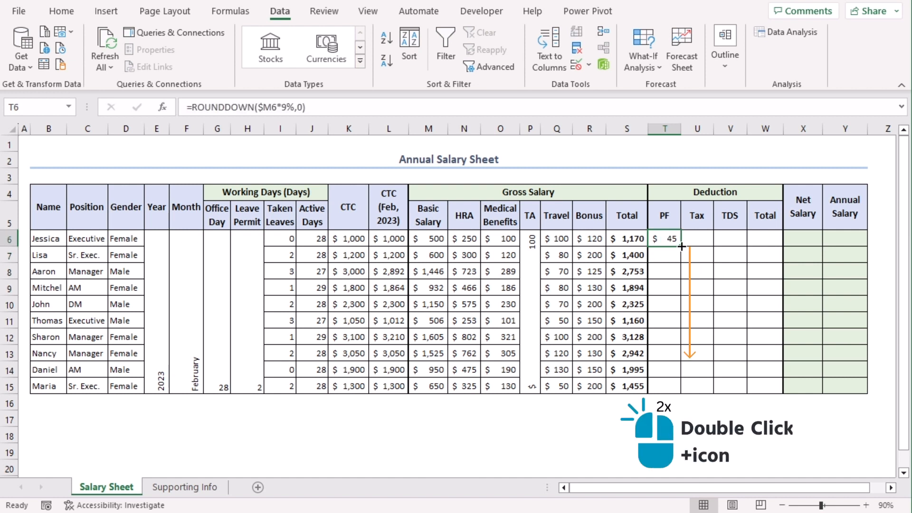
pyautogui.doubleClick(682, 246)
pyautogui.click(665, 306)
pyautogui.click(666, 356)
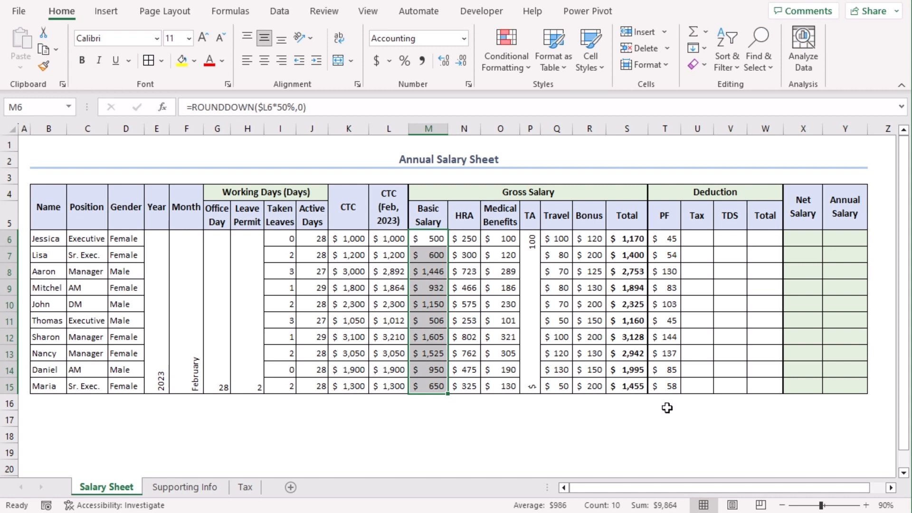
# - On the Tax sheet, begin the J5 tax formula with =(IF(I5>B5, to test Yearly Basic against the first criterion
pyautogui.click(247, 489)
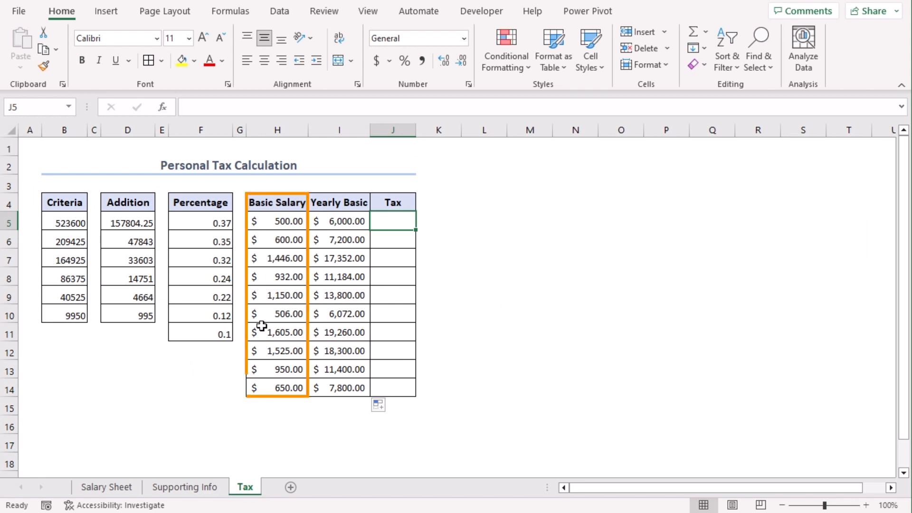
pyautogui.click(107, 490)
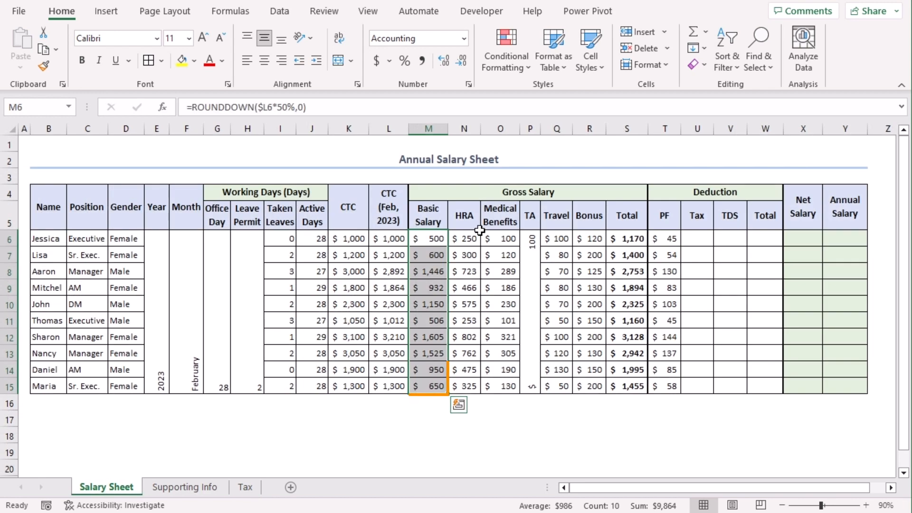
pyautogui.click(246, 488)
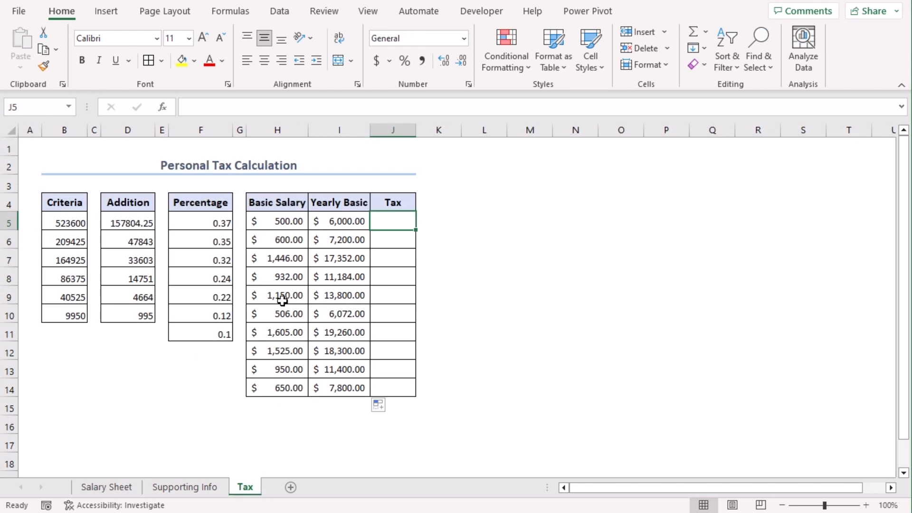
pyautogui.click(340, 221)
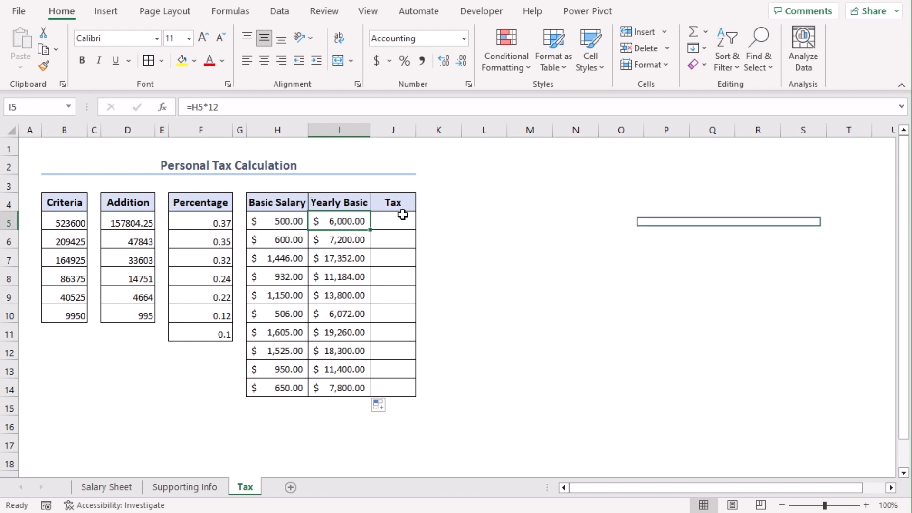
pyautogui.click(407, 233)
pyautogui.click(409, 220)
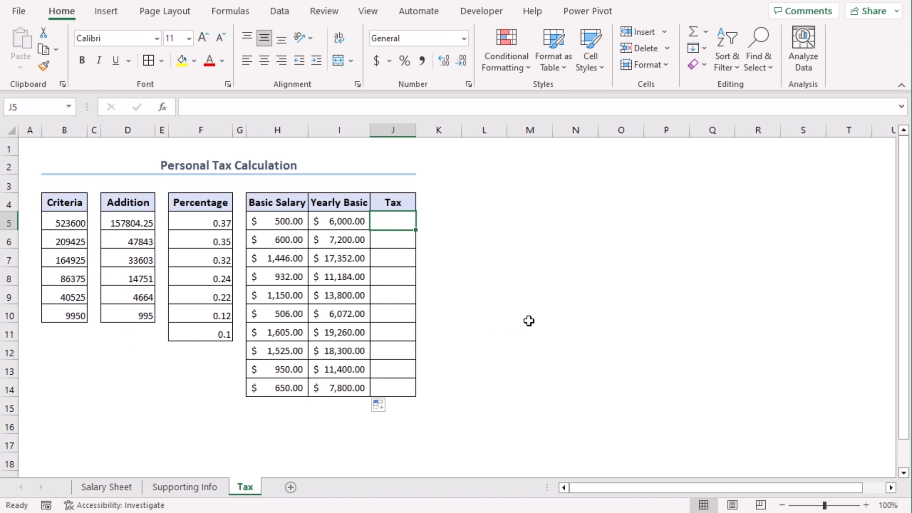
pyautogui.write('=')
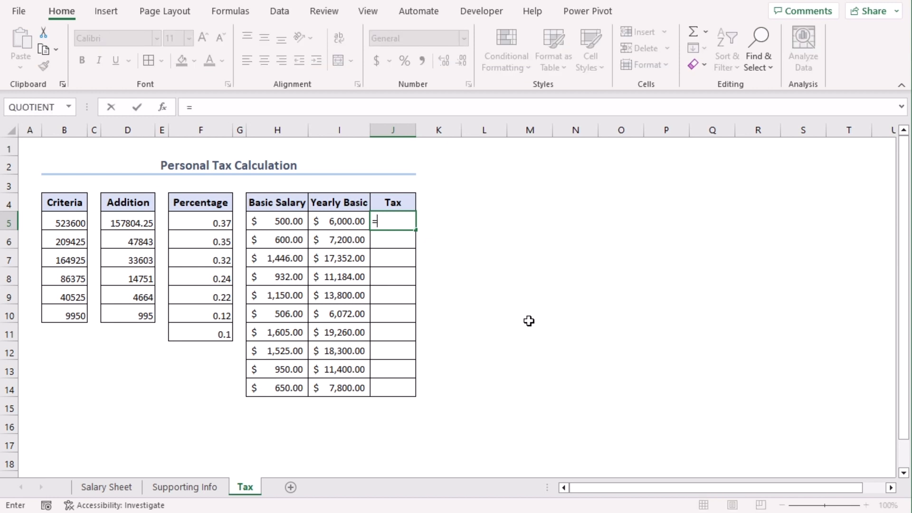
pyautogui.write('(IF(')
pyautogui.click(342, 222)
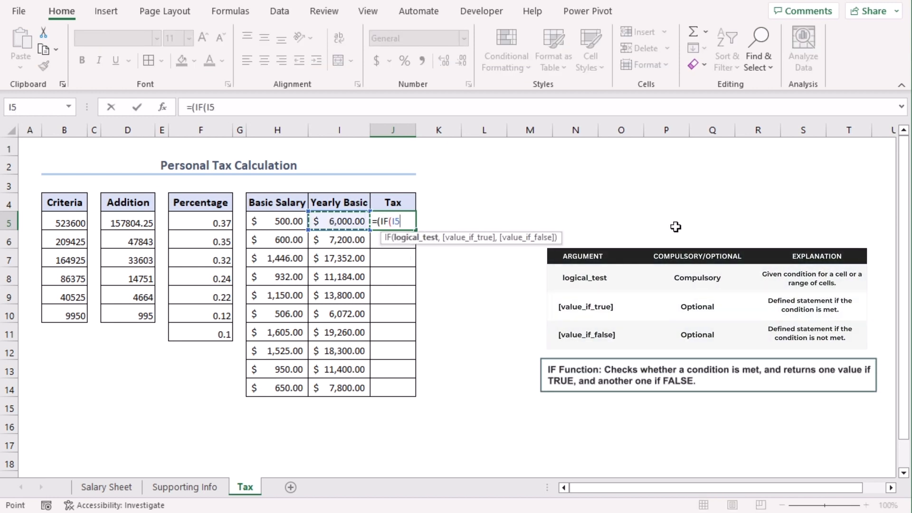
pyautogui.write('>')
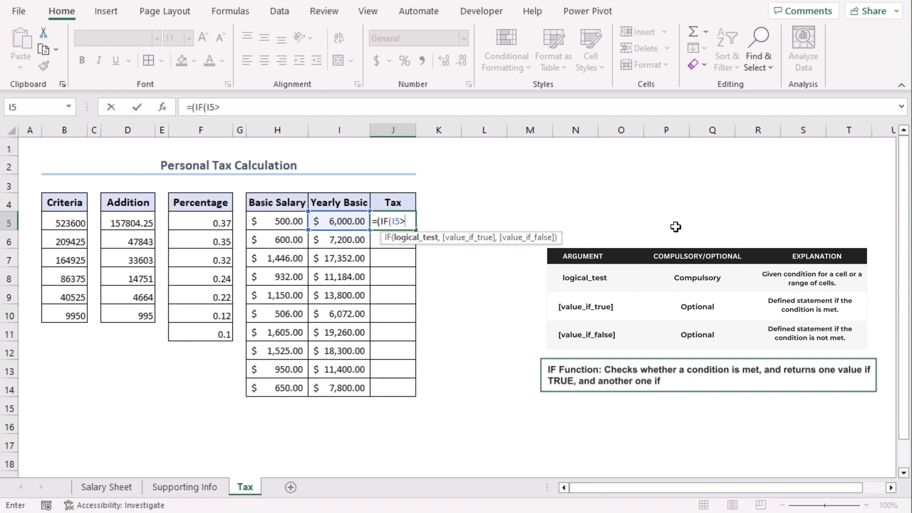
pyautogui.click(57, 220)
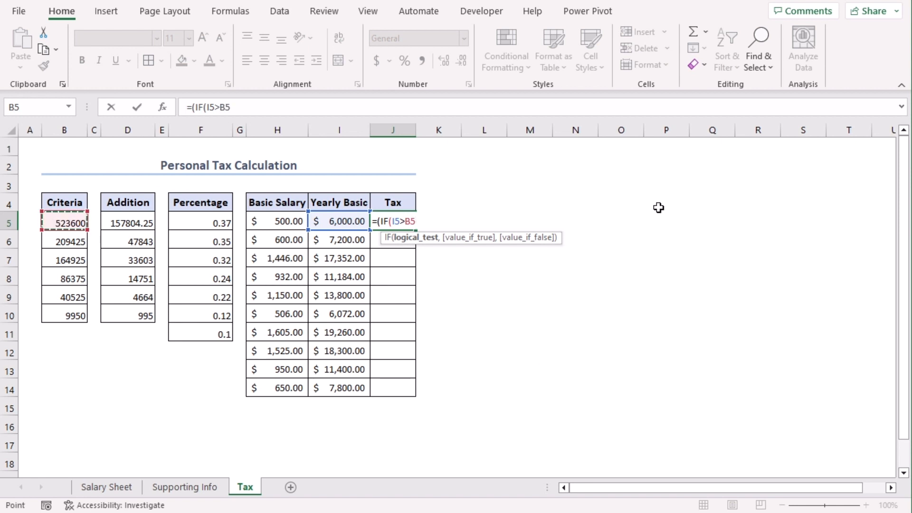
pyautogui.write(',')
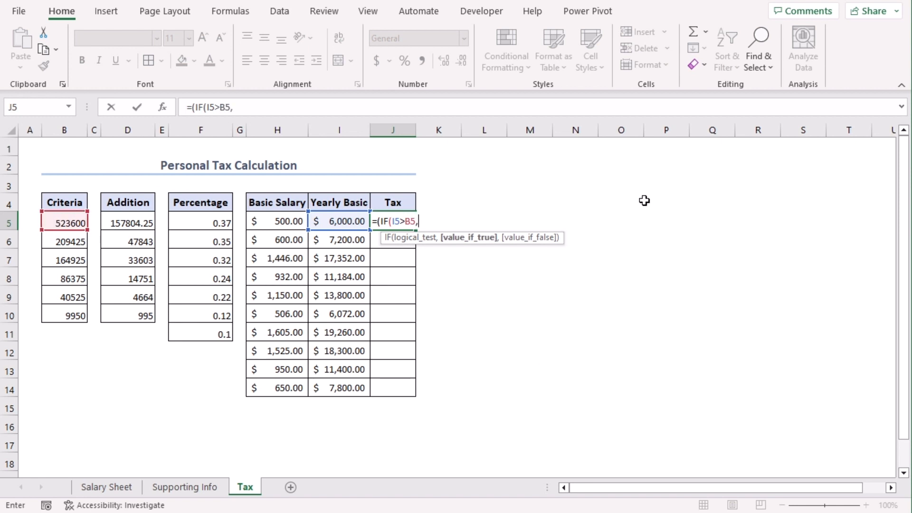
# - Add D5+(I5-B5)*F5, to the J5 formula as the first IF's value if true
pyautogui.click(119, 220)
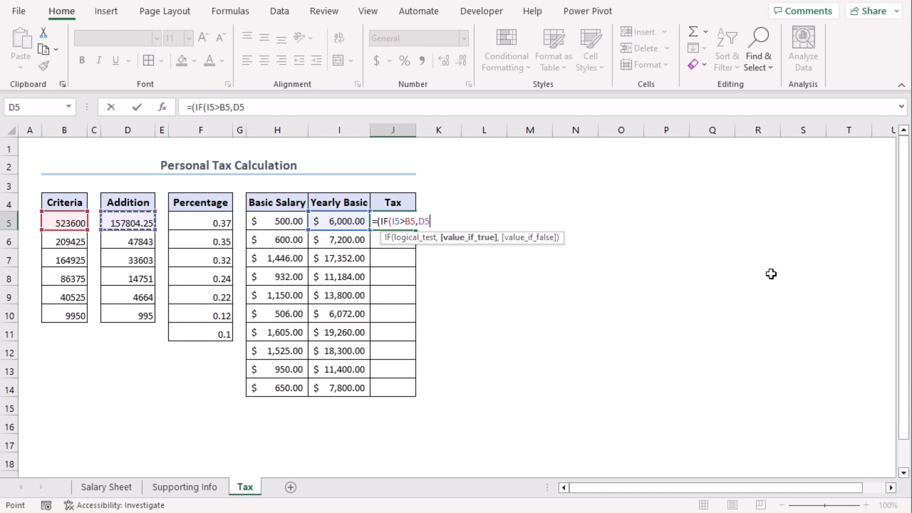
pyautogui.write('+')
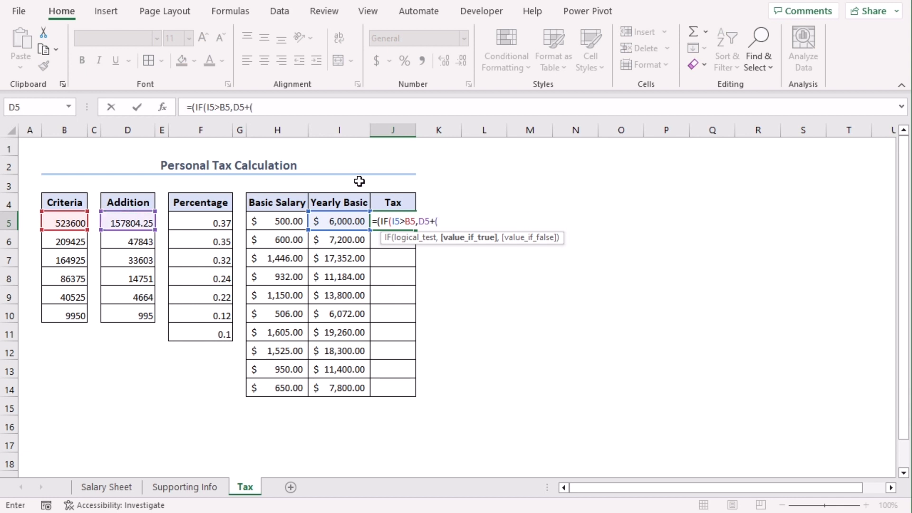
pyautogui.write('(')
pyautogui.click(335, 219)
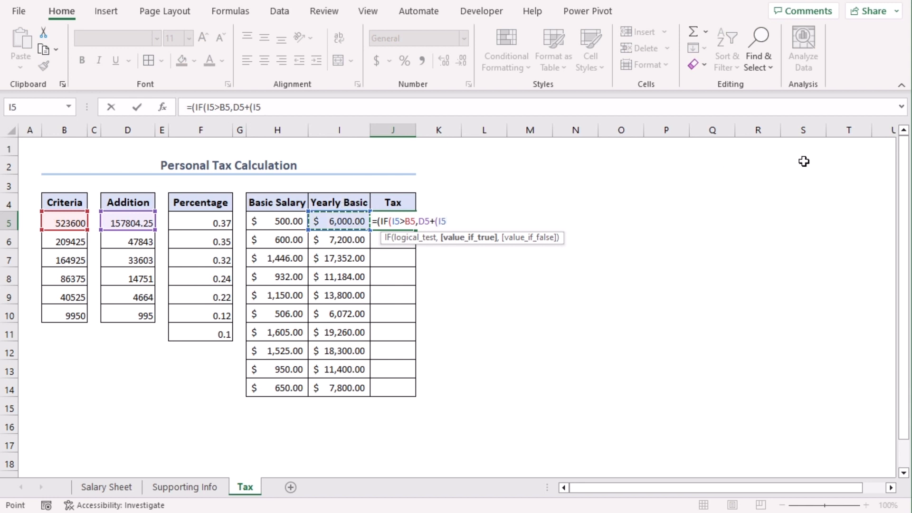
pyautogui.write('-')
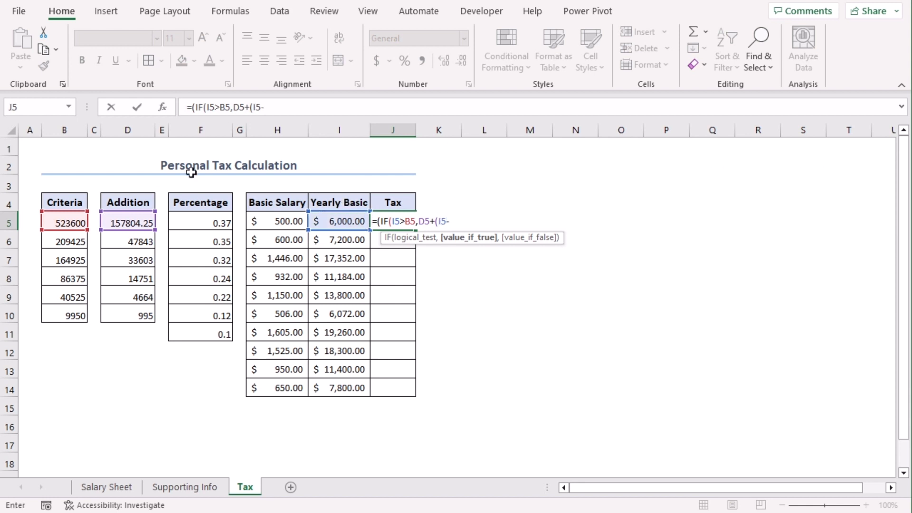
pyautogui.click(56, 221)
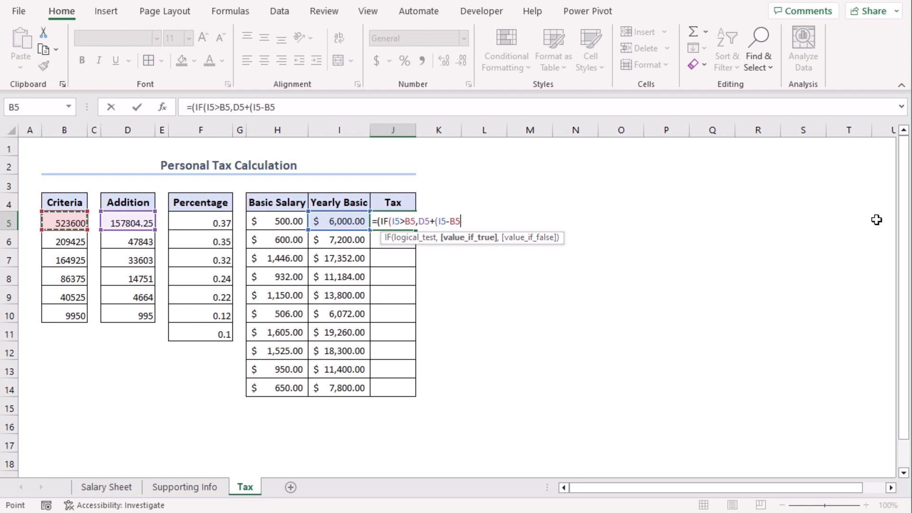
pyautogui.write(')*')
pyautogui.click(185, 219)
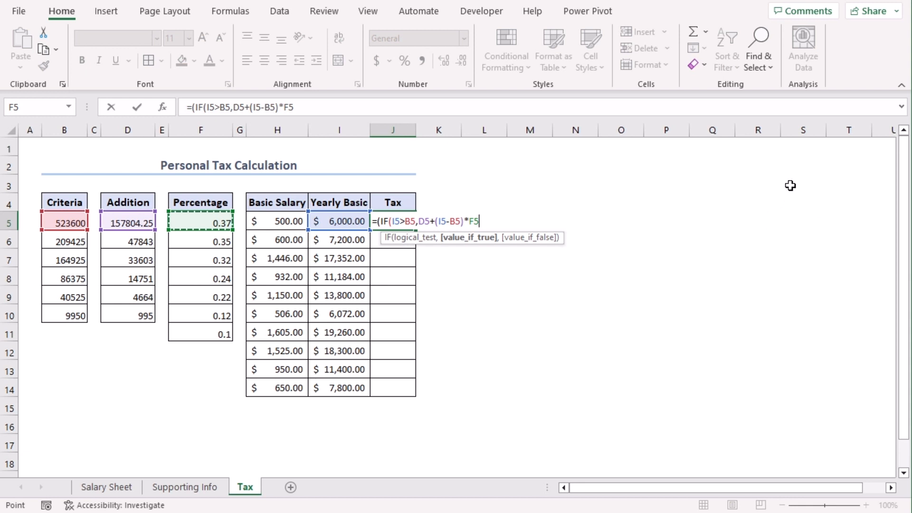
pyautogui.write(',')
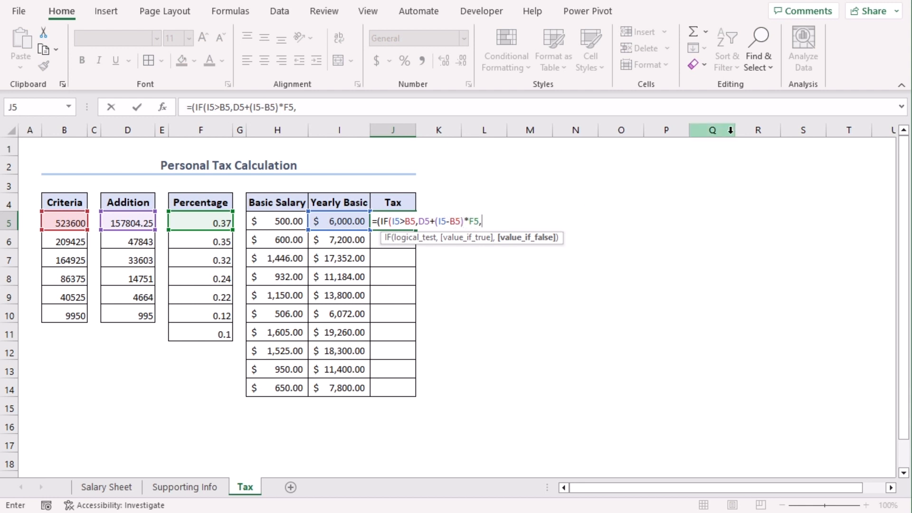
# - Nest a second IF in the J5 formula with the condition I5>B6
pyautogui.write('IF(')
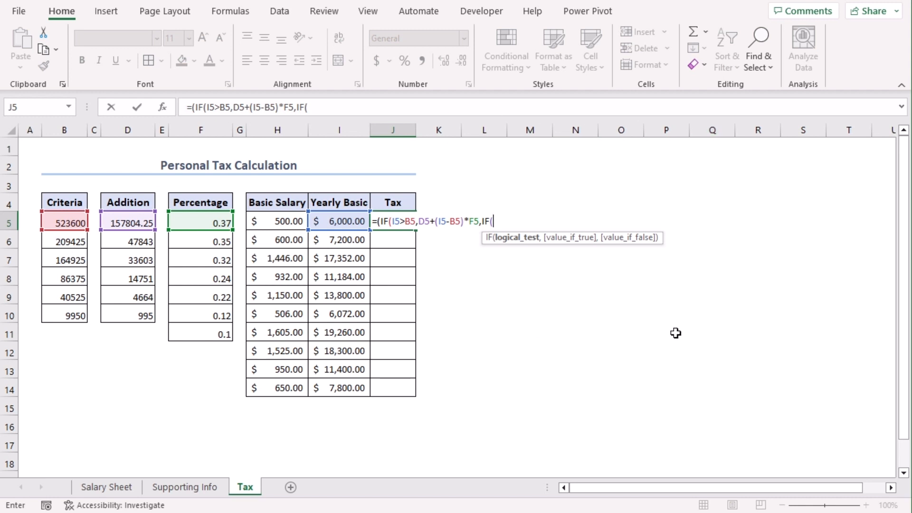
pyautogui.click(342, 219)
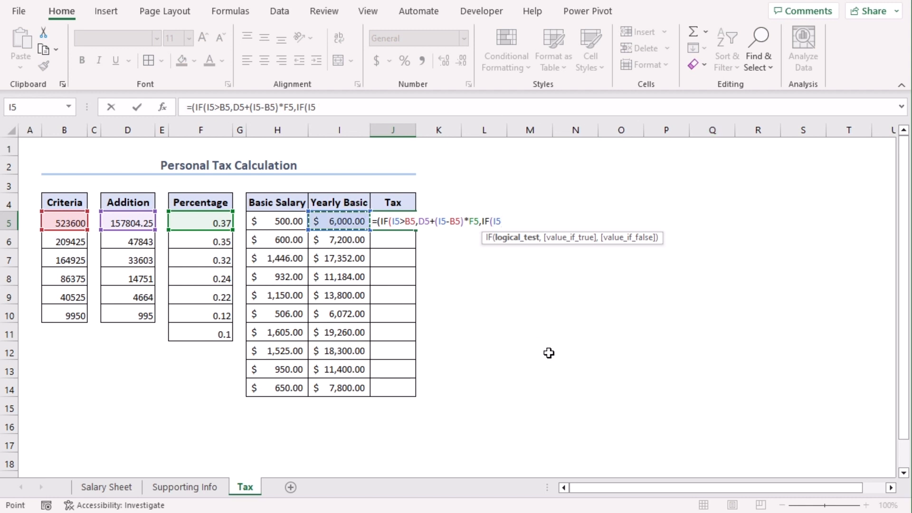
pyautogui.write('>')
pyautogui.click(61, 241)
pyautogui.write(',')
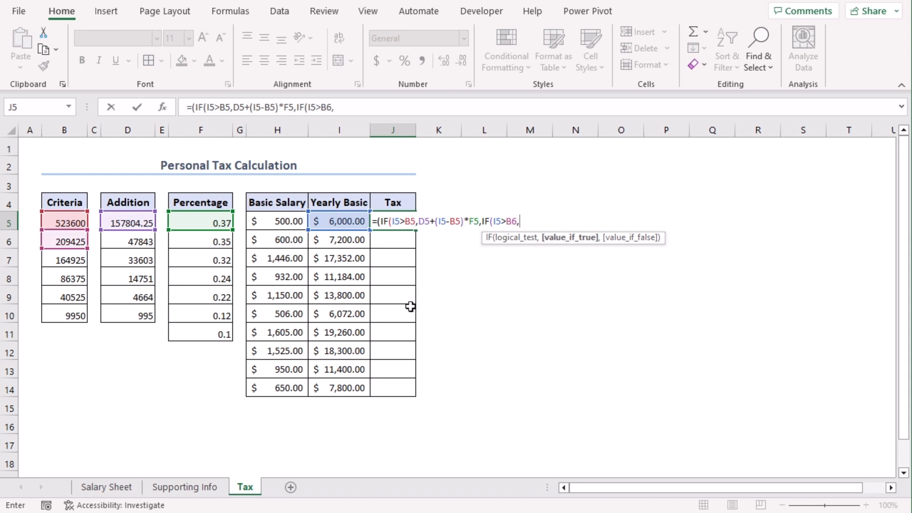
# - Add D6+(I5-B6)*F6, to the J5 formula as the second IF's value if true and open a third nested IF
pyautogui.click(125, 240)
pyautogui.write('+')
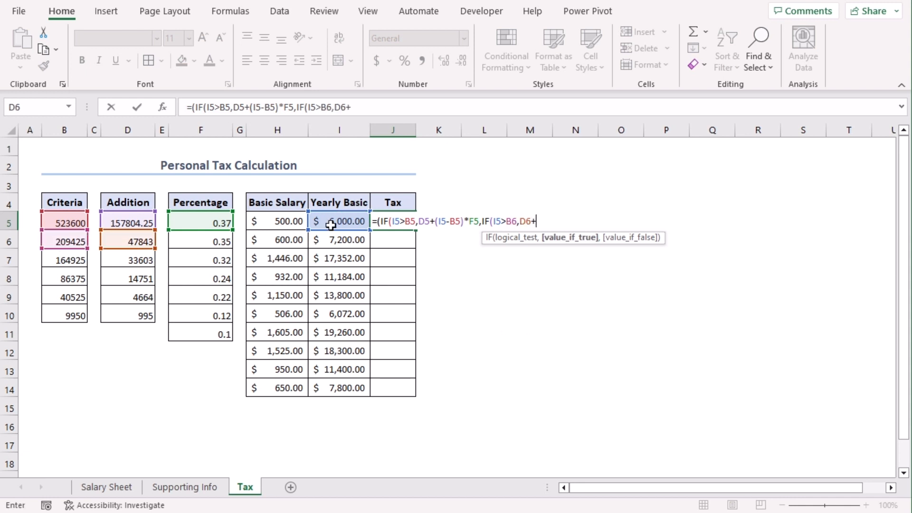
pyautogui.write('(')
pyautogui.click(333, 222)
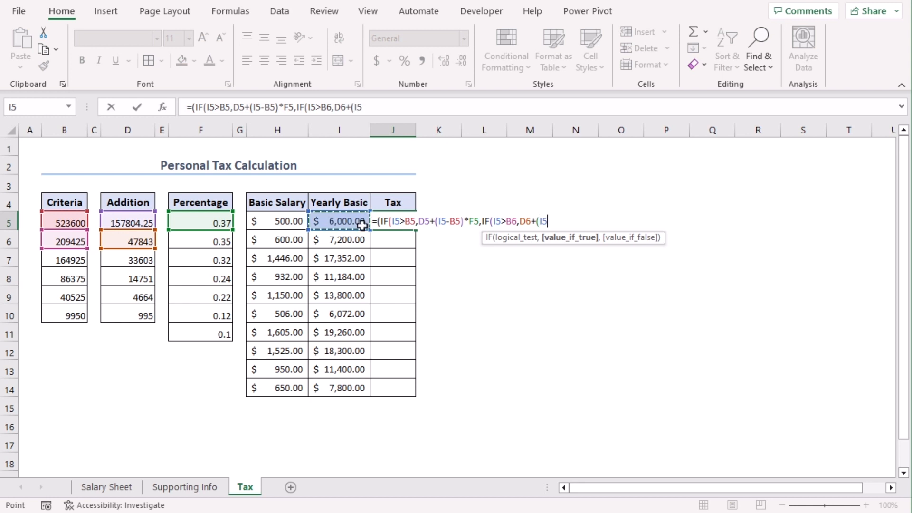
pyautogui.write('-')
pyautogui.click(69, 240)
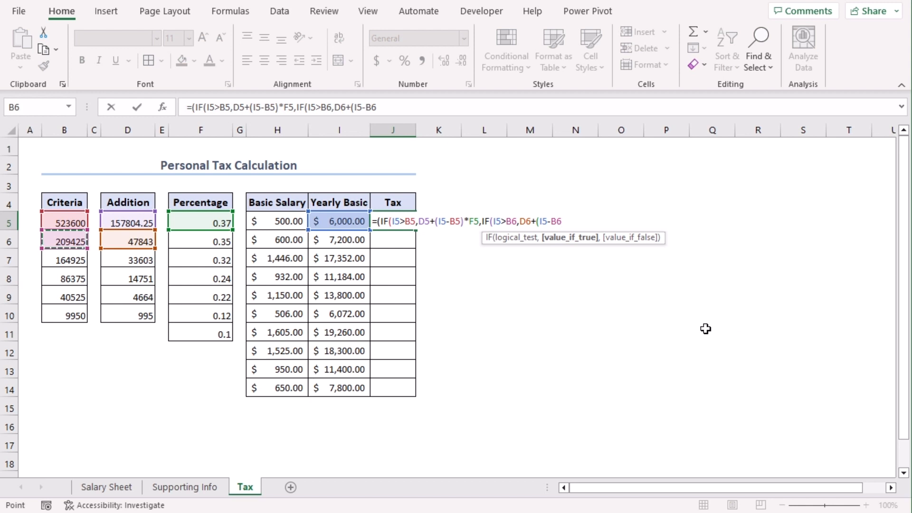
pyautogui.write(')*')
pyautogui.click(185, 241)
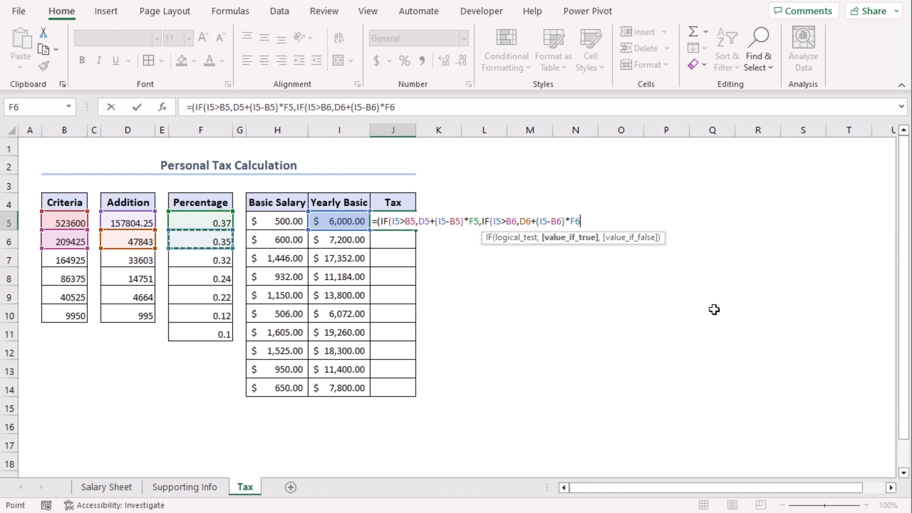
pyautogui.write(',')
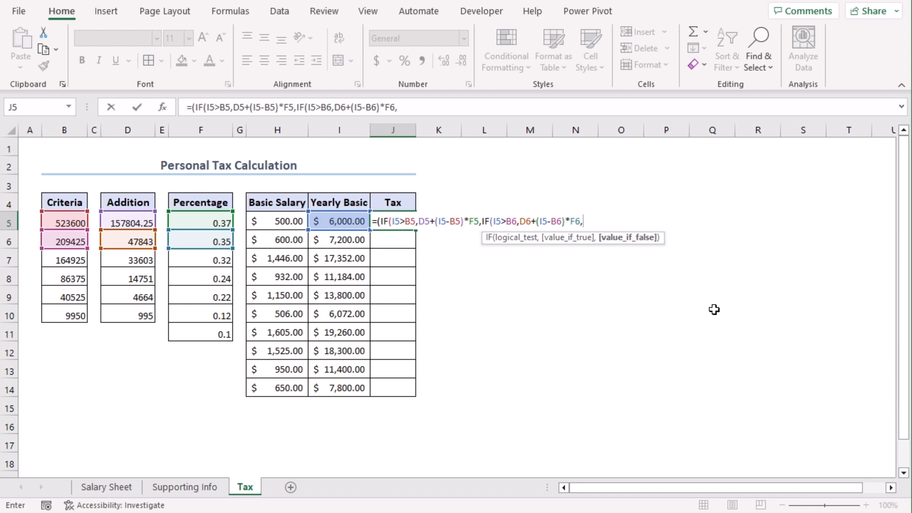
pyautogui.write('if')
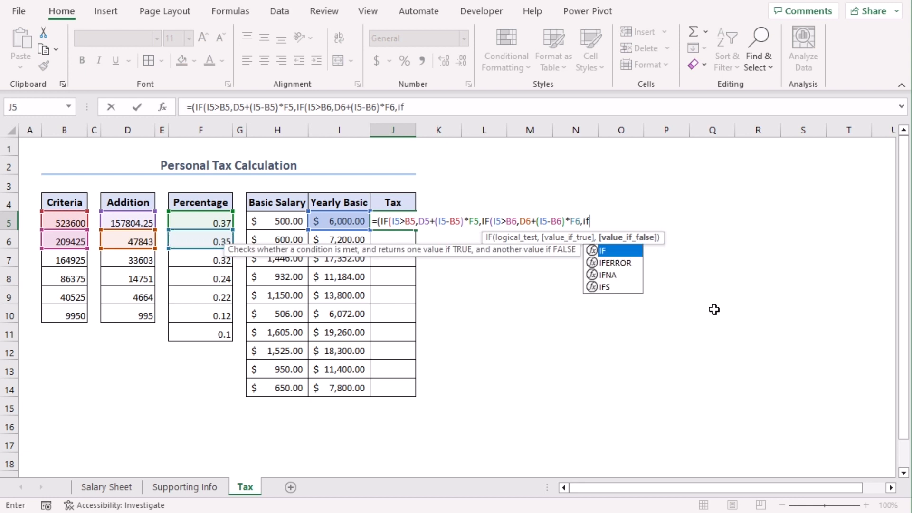
pyautogui.press('Tab')
# - Make both B5 references and the D5 and F5 references absolute in the J5 formula's first IF
pyautogui.click(413, 221)
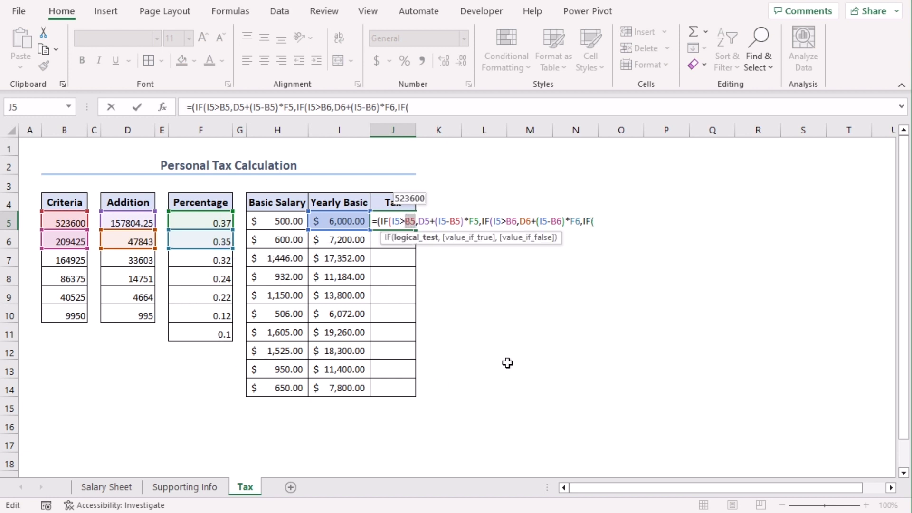
pyautogui.press('F4')
pyautogui.click(430, 221)
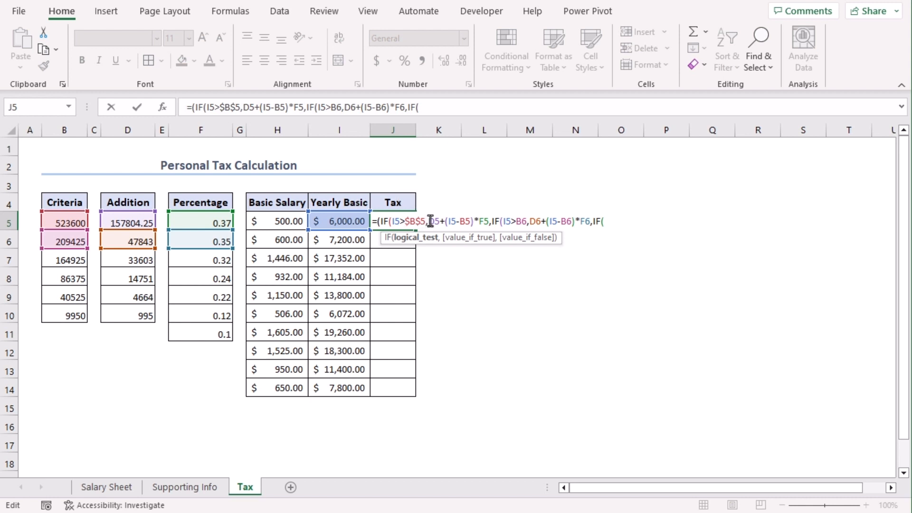
pyautogui.press('F4')
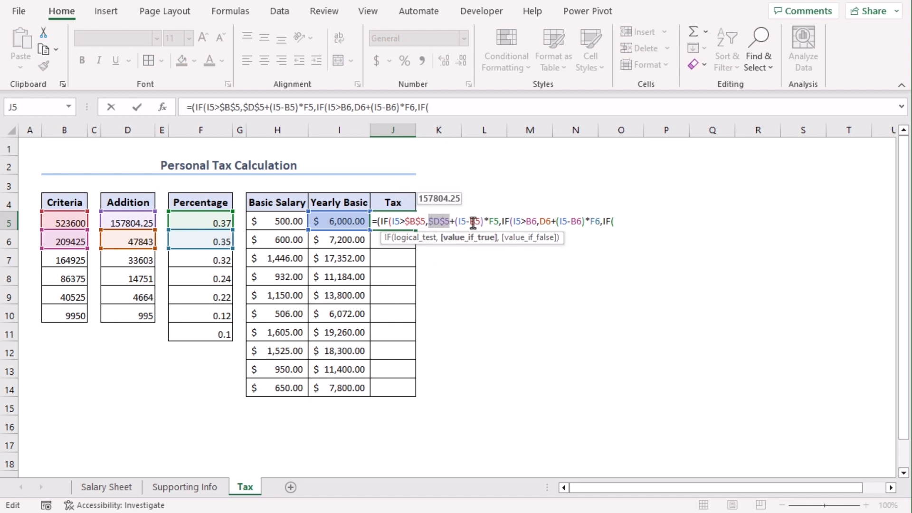
pyautogui.doubleClick(475, 222)
pyautogui.press('F4')
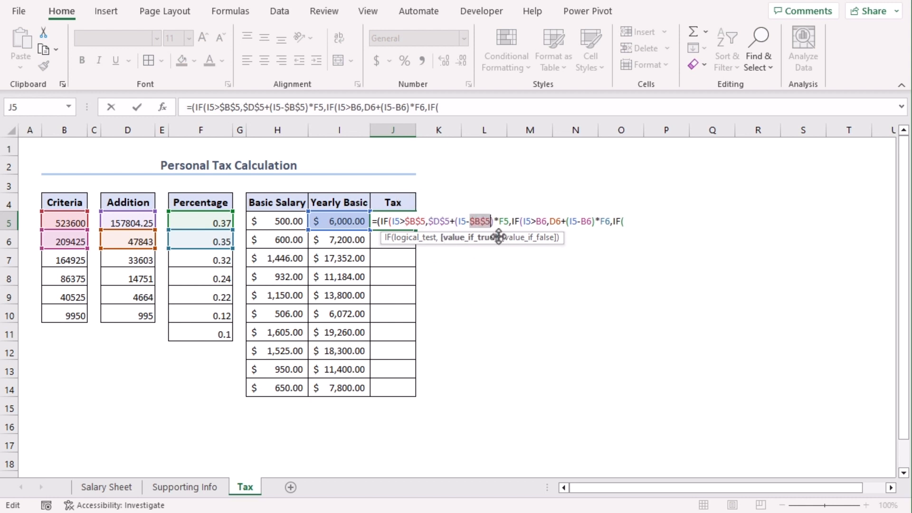
pyautogui.click(500, 222)
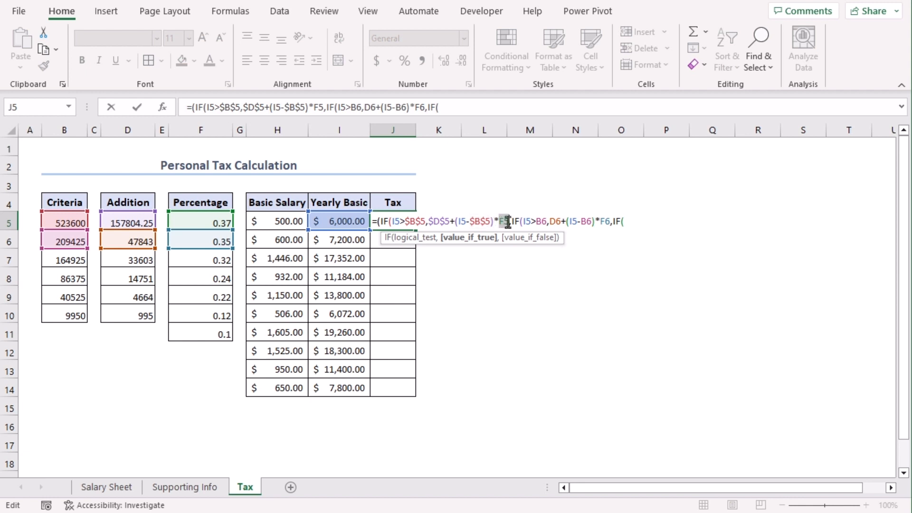
pyautogui.press('F4')
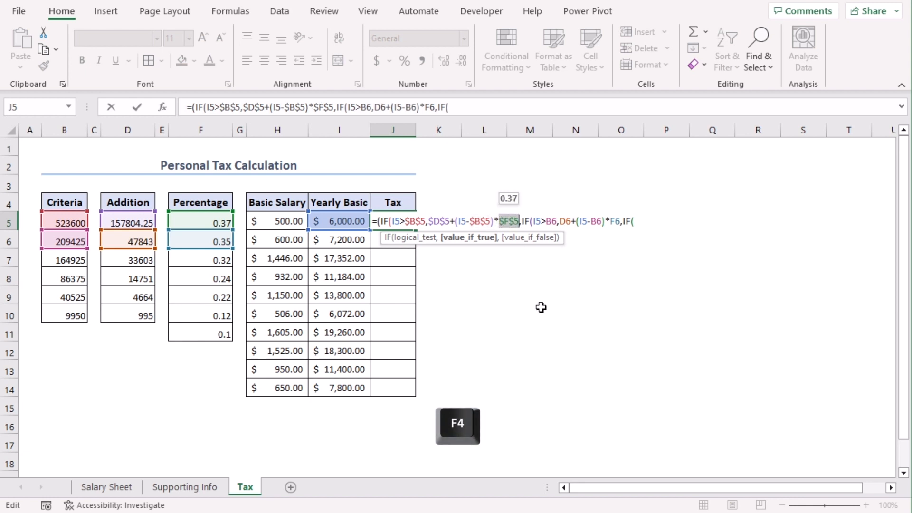
# - Make both B6 references and the D6 and F6 references absolute in the J5 formula's second IF
pyautogui.click(551, 221)
pyautogui.press('F4')
pyautogui.click(575, 222)
pyautogui.press('F4')
pyautogui.click(616, 221)
pyautogui.press('F4')
pyautogui.click(647, 221)
pyautogui.press('F4')
# - Continue the J5 formula with matching absolute-reference IFs testing I5>$B$7 through I5>$B$10, plus a final IF with the condition I5<=B10
pyautogui.click(679, 221)
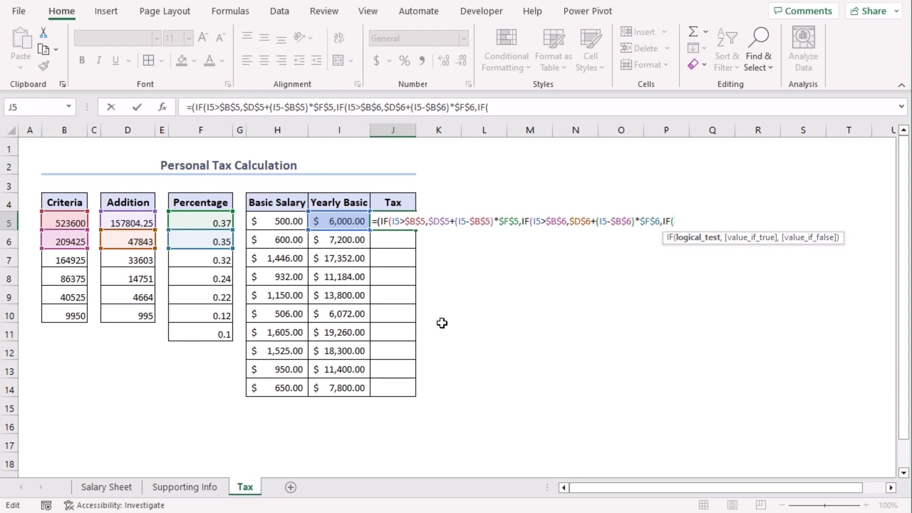
pyautogui.write('I5>$B$7,$D$7+(I5-$B$7)*$F$7,IF(I5>$B$8,$D$8+(I5-$B$8)*$F$8,IF(I5>$B$9,$D$9+(I5-$B$9)*$F$9,IF(I5>$B$10,$D$10+(I5-$B$10)*$F$10,IF(')
pyautogui.click(345, 226)
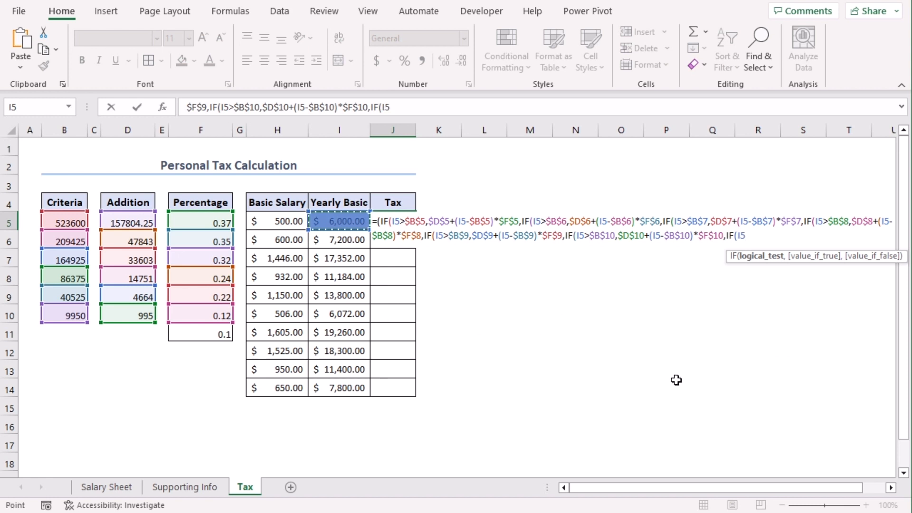
pyautogui.write('<=')
pyautogui.click(65, 316)
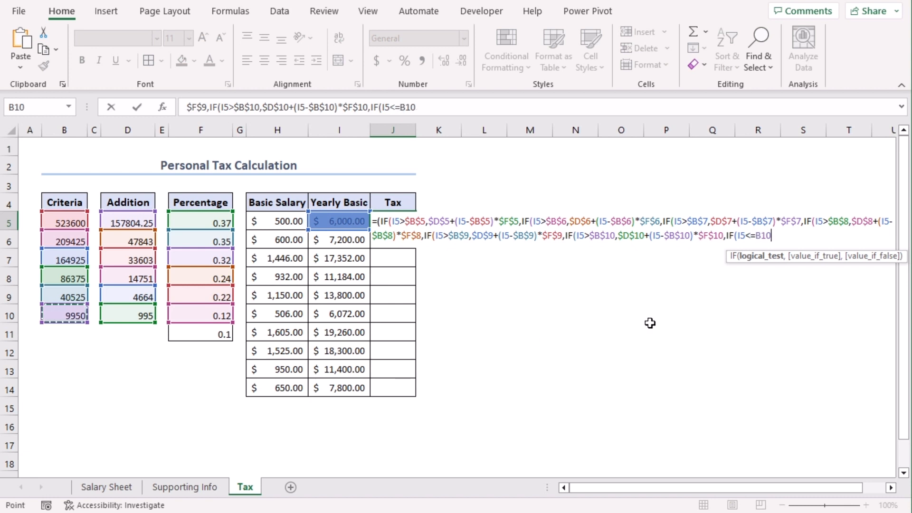
pyautogui.write(',')
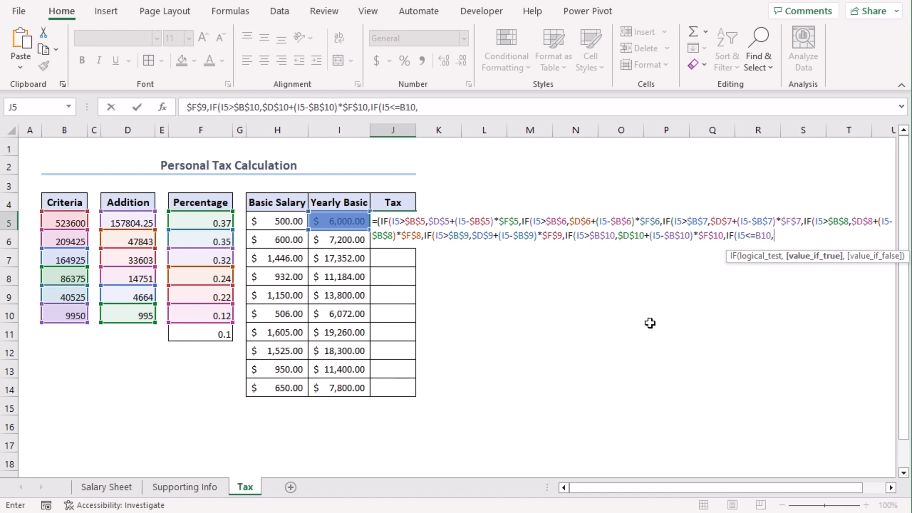
# - Enter I5*$F$11 as the final IF's value if true and make that IF's B10 reference absolute
pyautogui.click(330, 222)
pyautogui.write('*')
pyautogui.click(189, 335)
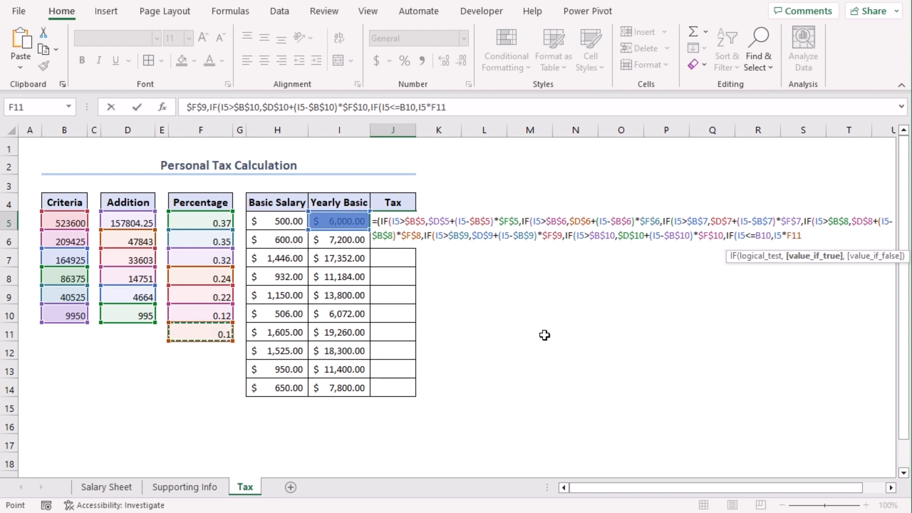
pyautogui.press('F4')
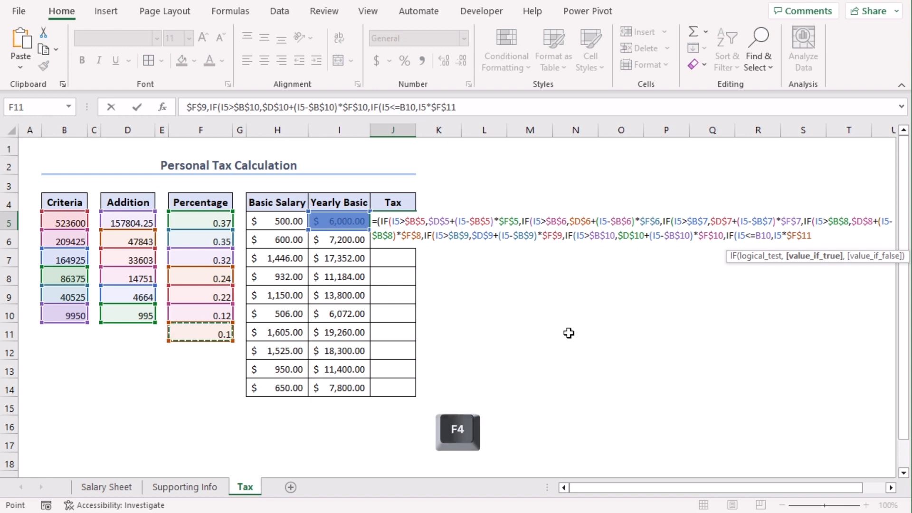
pyautogui.click(759, 238)
pyautogui.press('F4')
# - Finish the J5 formula with an empty string as the last value if false, close all parentheses and divide the result by 12
pyautogui.click(829, 236)
pyautogui.write(',')
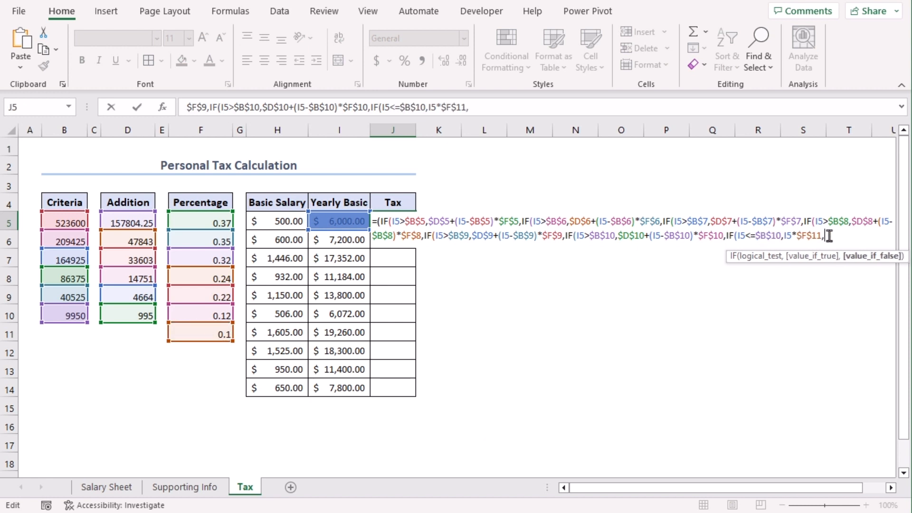
pyautogui.write('""))))))))/12')
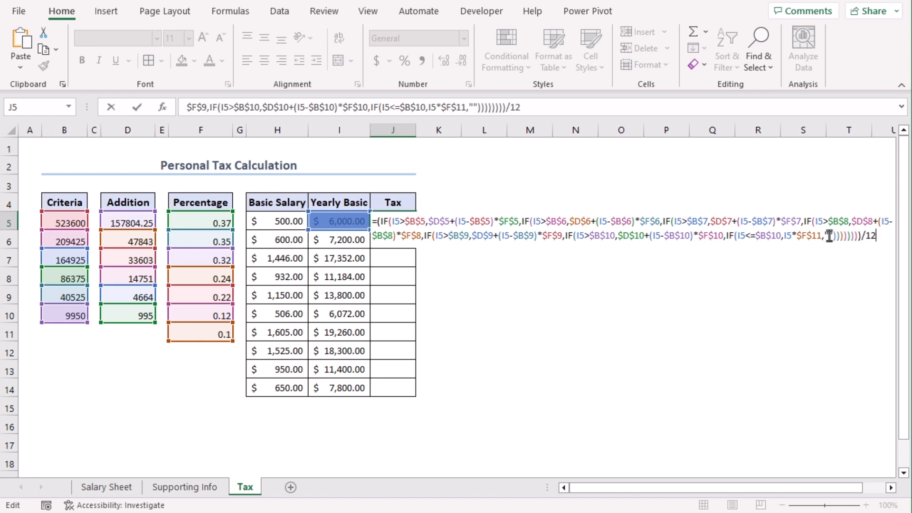
pyautogui.press('Return')
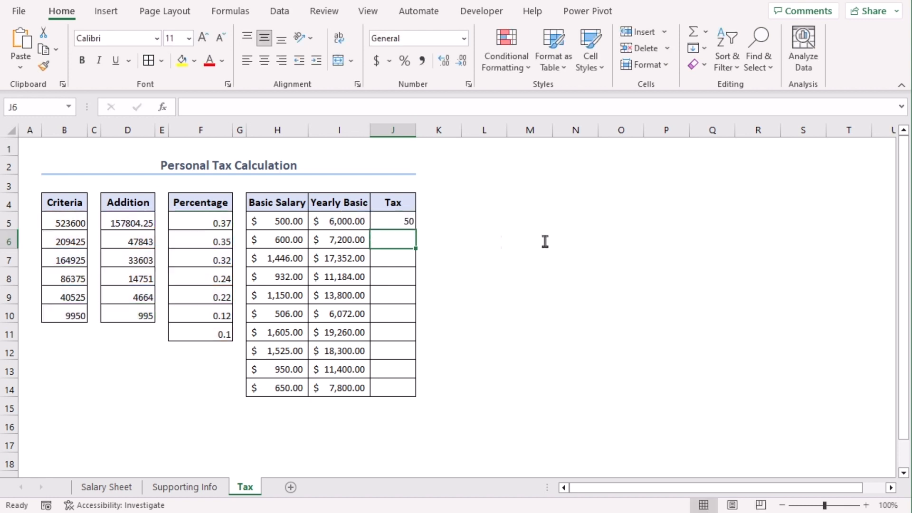
# - Apply the Accounting dollar format to J5 and fill its tax formula down through J14
pyautogui.click(387, 220)
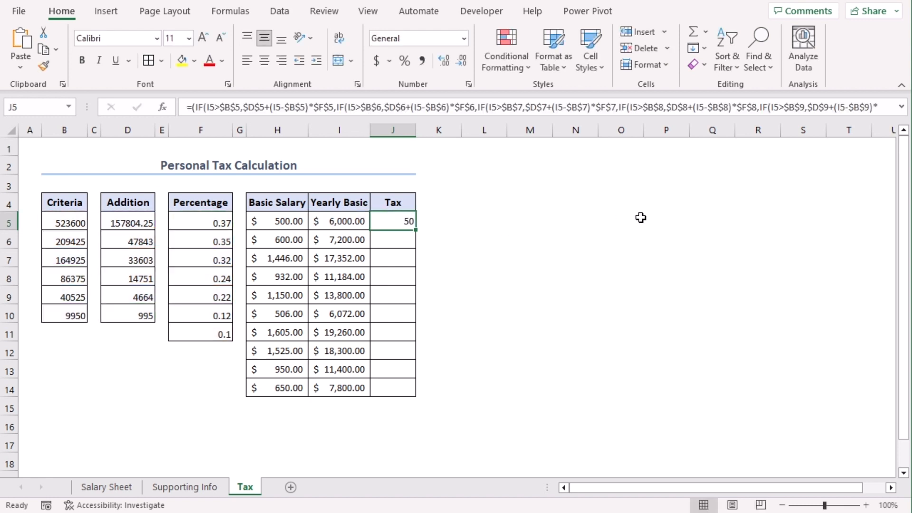
pyautogui.click(376, 61)
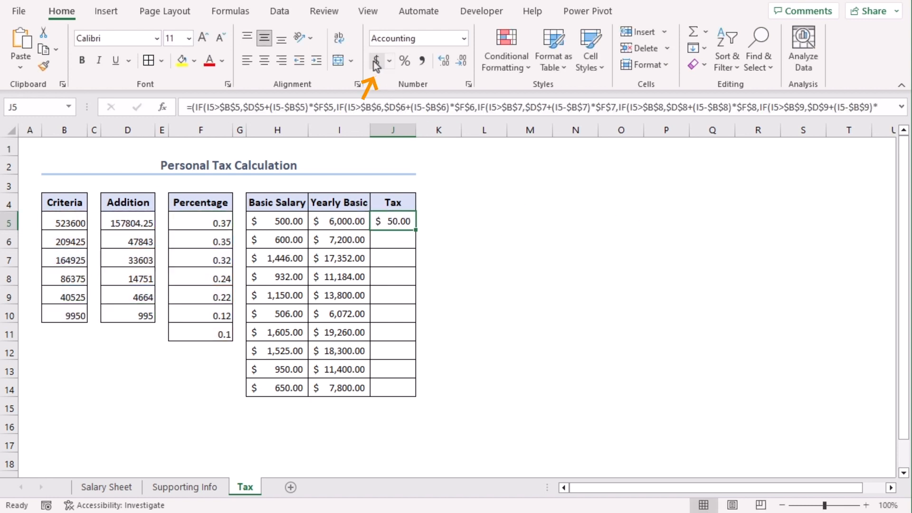
pyautogui.doubleClick(416, 230)
pyautogui.click(470, 280)
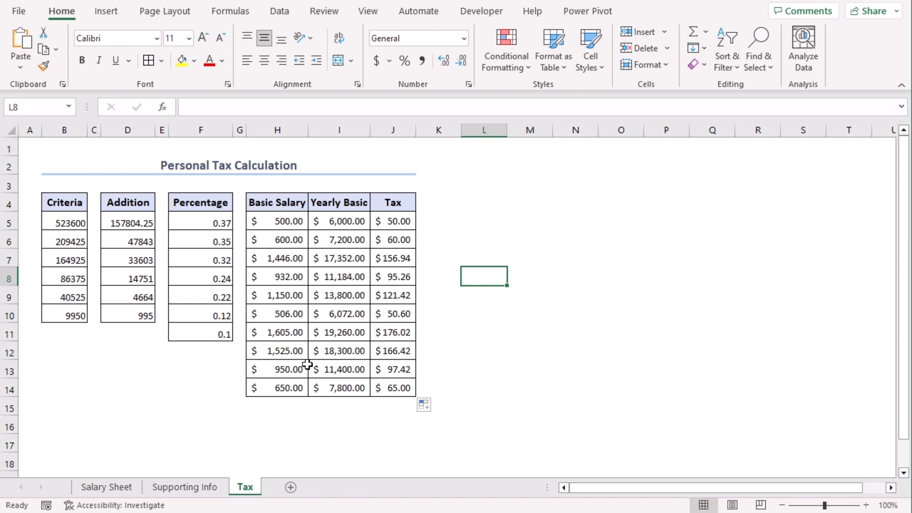
# - On the Salary Sheet, link the first employee's Tax cell U6 to the Tax sheet with =Tax!J5
pyautogui.click(117, 487)
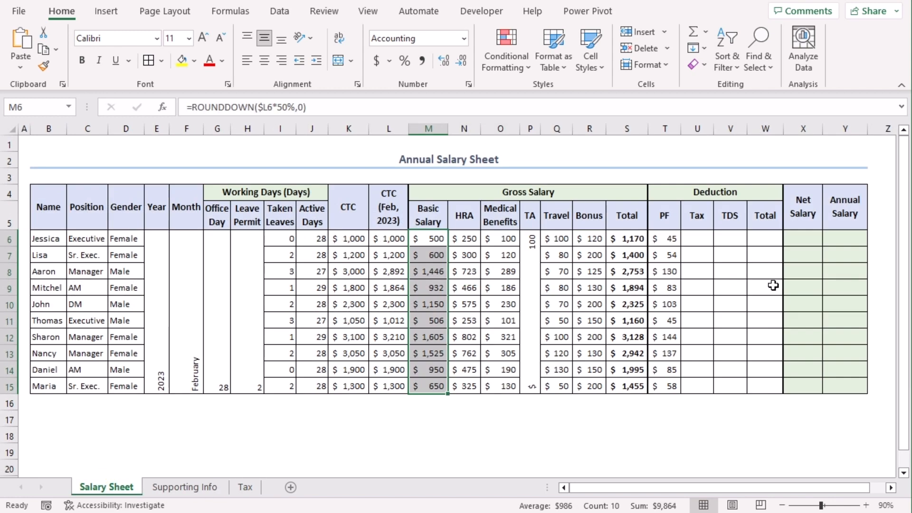
pyautogui.click(697, 239)
pyautogui.write('=')
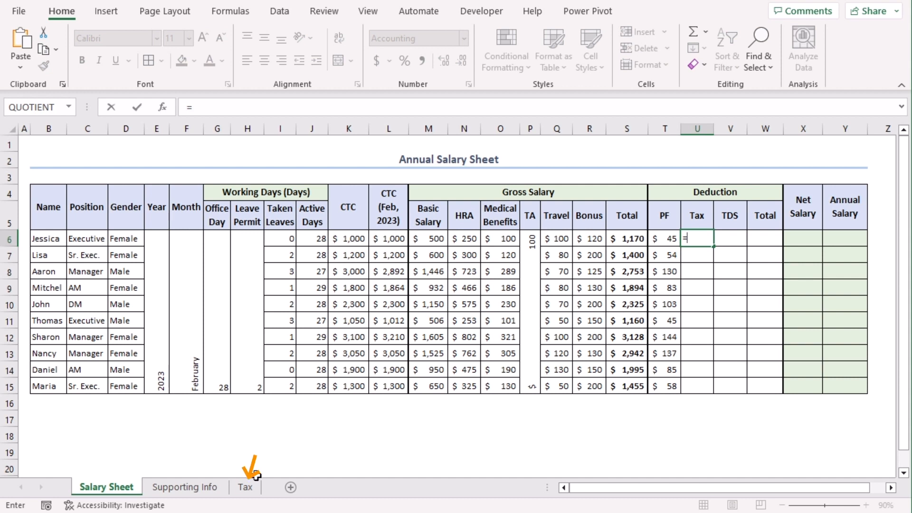
pyautogui.click(245, 487)
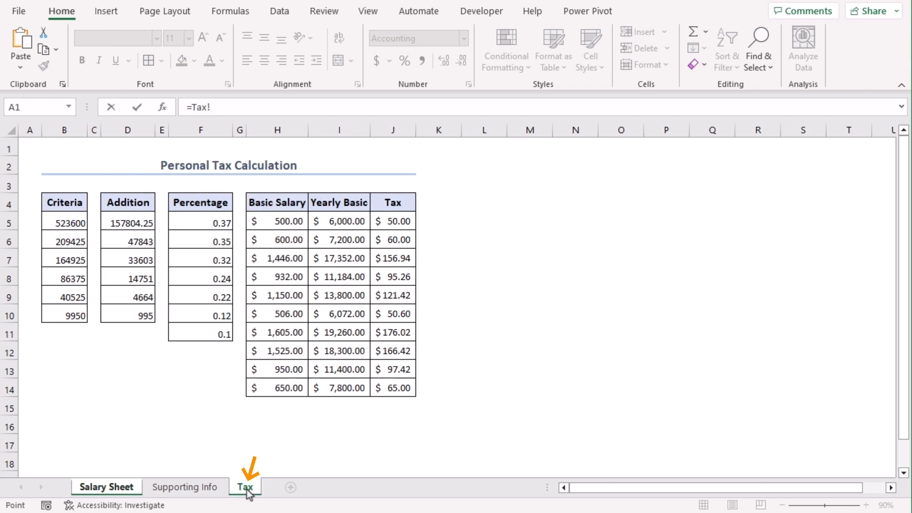
pyautogui.click(397, 219)
pyautogui.press('Return')
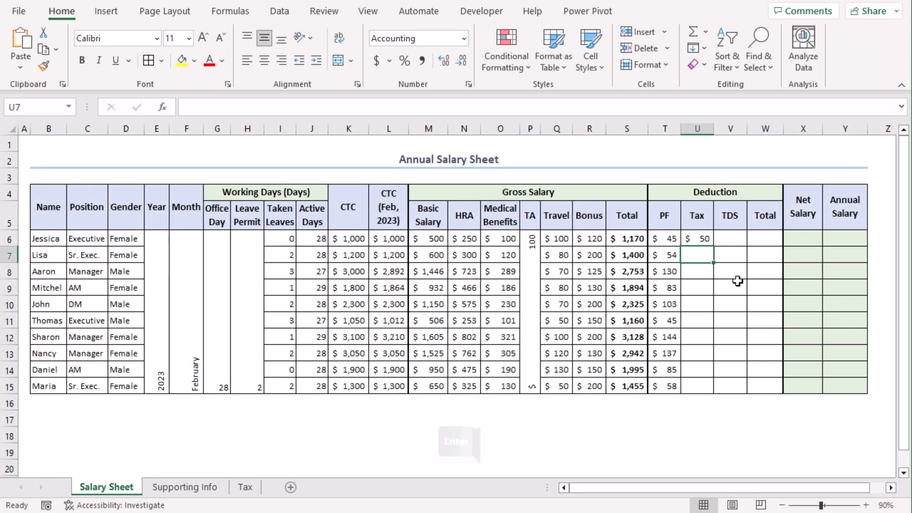
# - Fill the Tax link formula from U6 down through U15
pyautogui.click(705, 240)
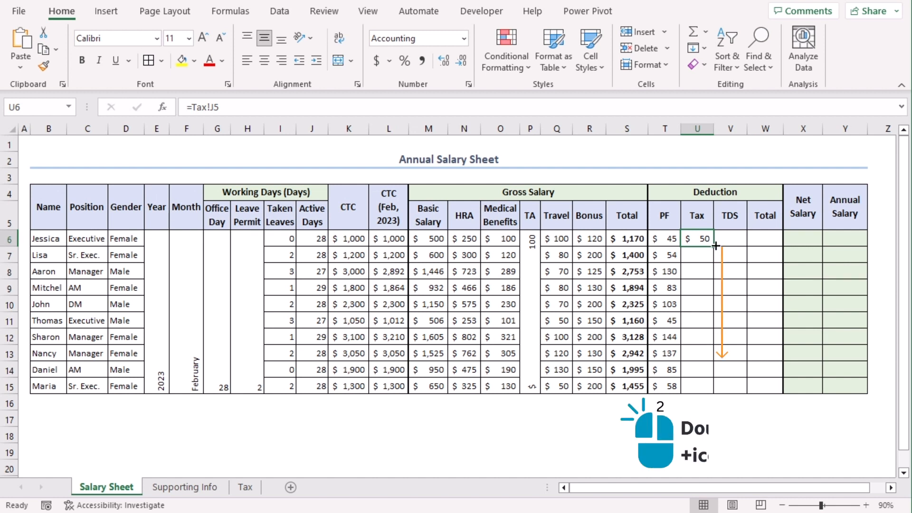
pyautogui.doubleClick(715, 246)
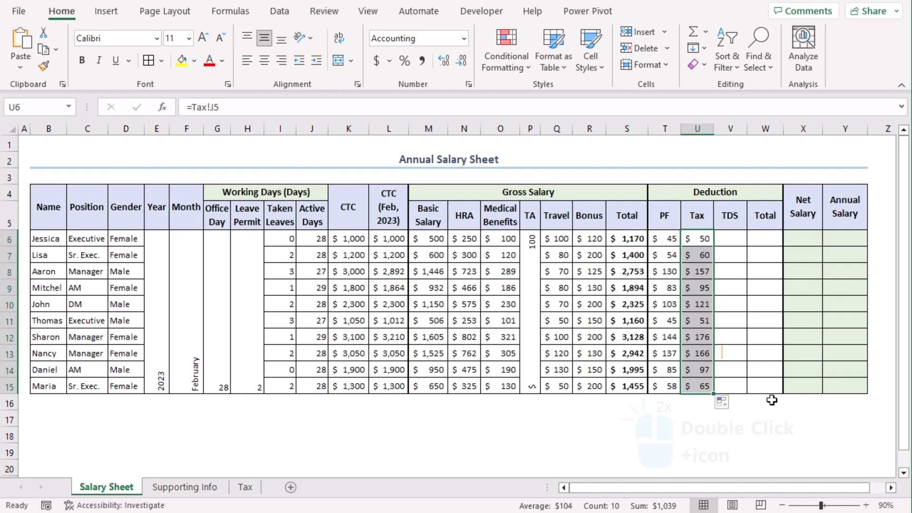
pyautogui.click(766, 418)
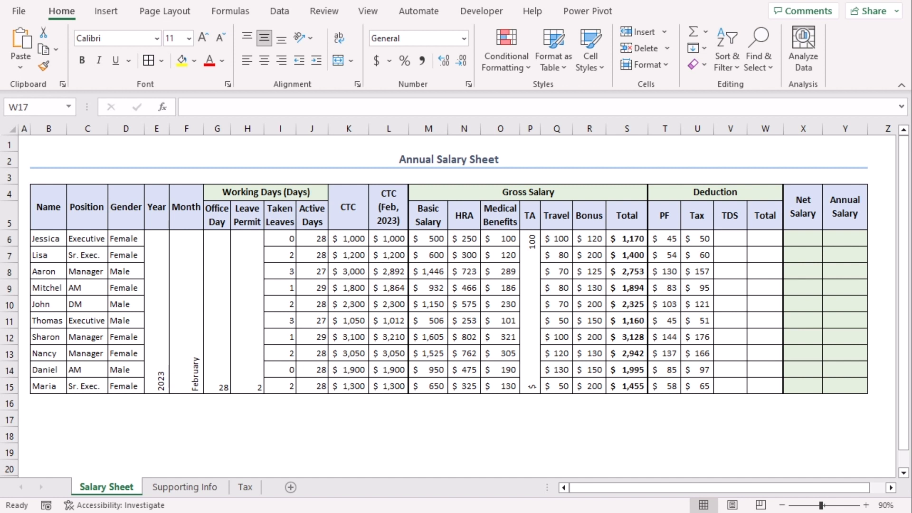
# - Copy the TDS amounts 30, 30, 100, 70, 105, 35, 160, 155, 65 and 40 and paste them into V6:V15
pyautogui.hotkey('ctrl', 'c')
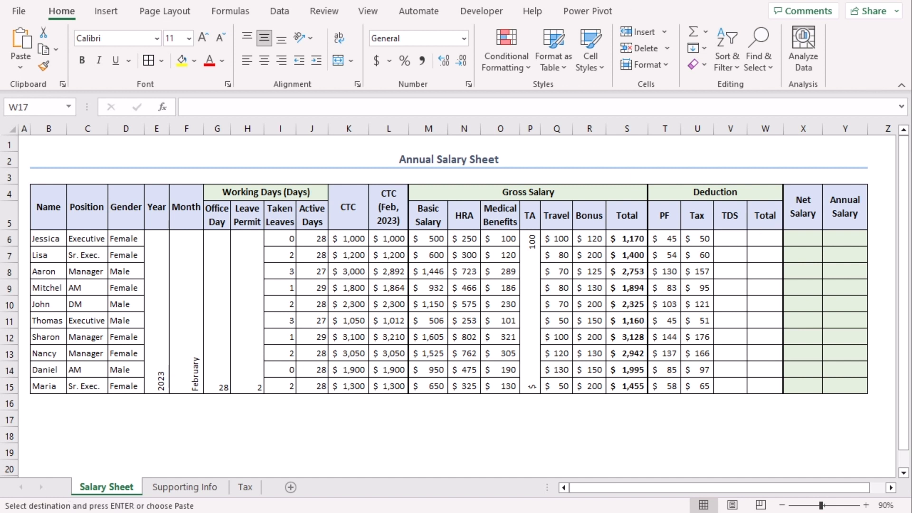
pyautogui.click(731, 240)
pyautogui.hotkey('ctrl', 'v')
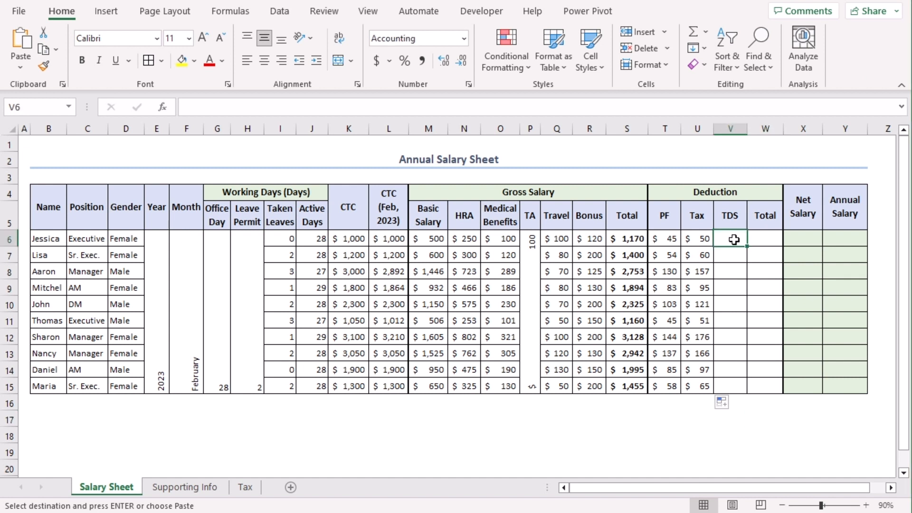
pyautogui.hotkey('ctrl', 'v')
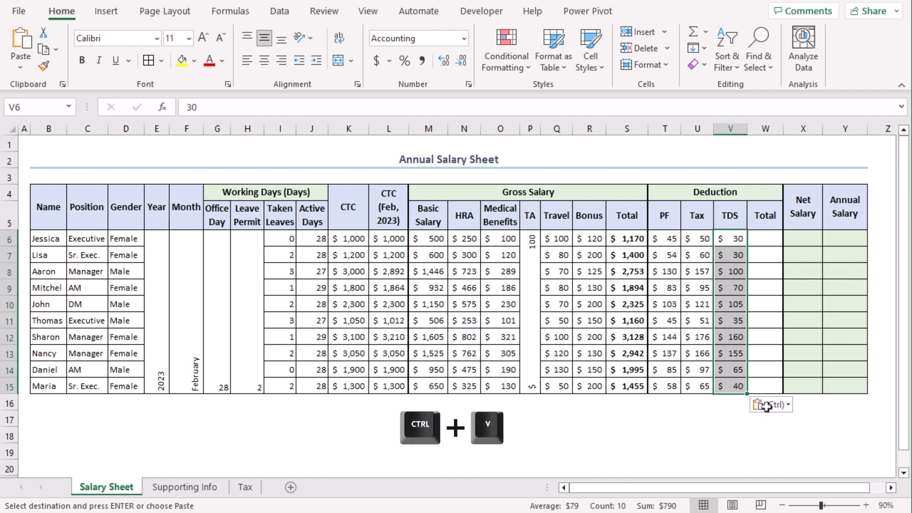
pyautogui.click(803, 435)
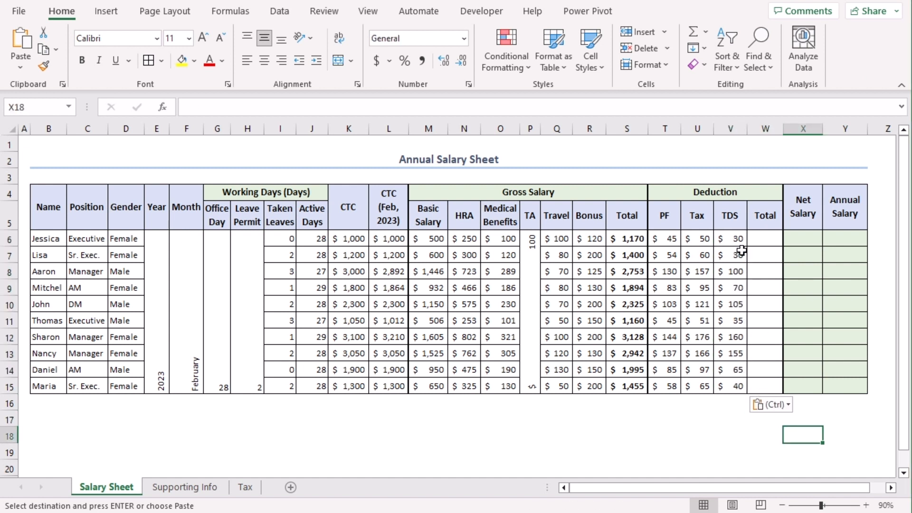
# - Total the PF, Tax and TDS deductions in W6 with =SUM(T6:V6) and fill the formula down through W15
pyautogui.click(765, 238)
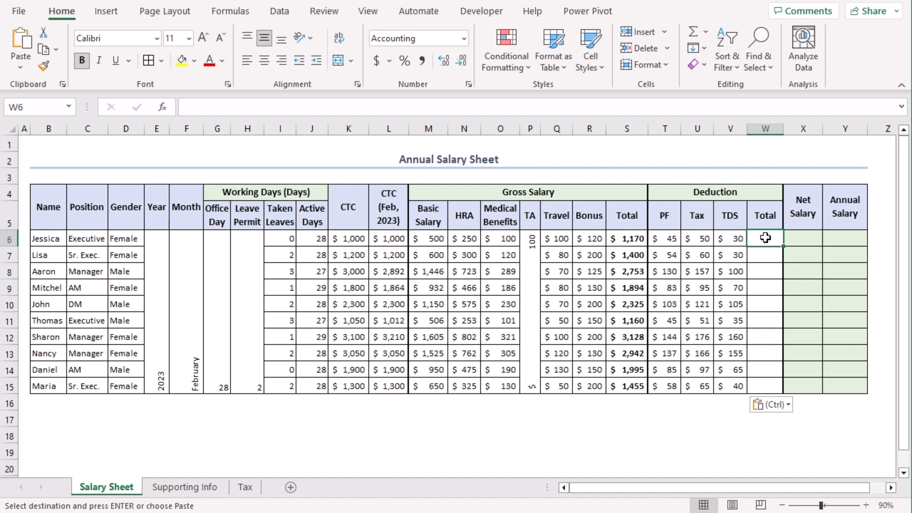
pyautogui.write('=SUM(')
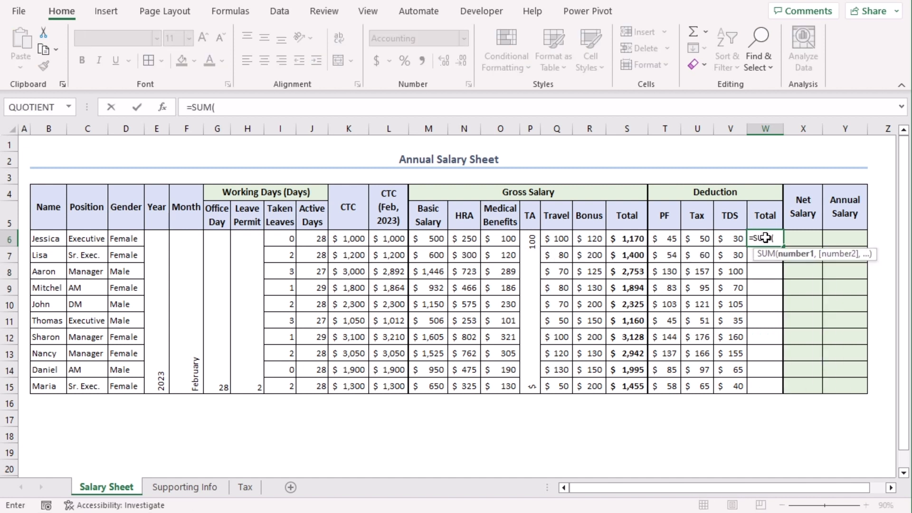
pyautogui.moveTo(668, 239); pyautogui.dragTo(728, 239)
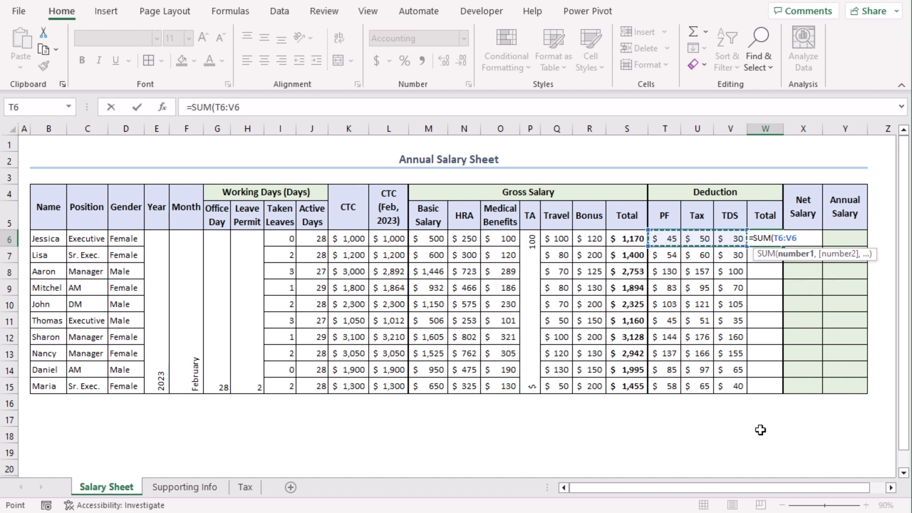
pyautogui.press('Return')
pyautogui.click(777, 240)
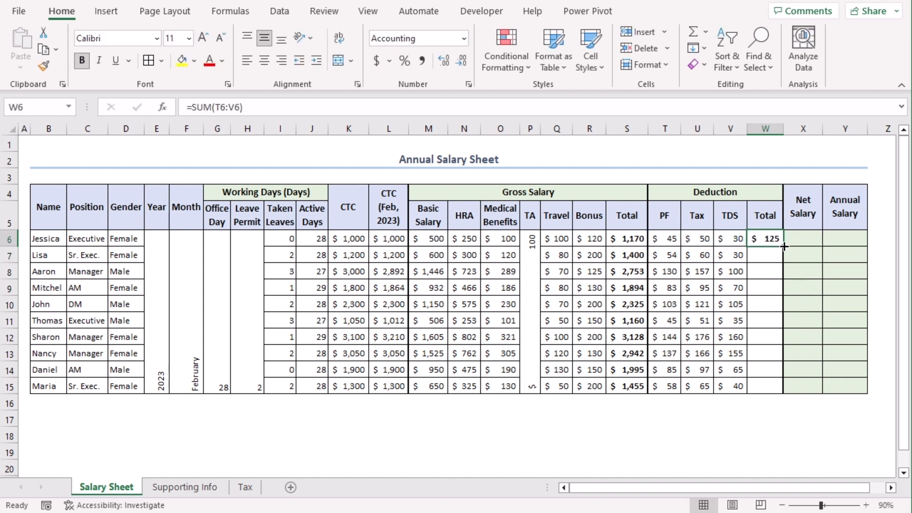
pyautogui.doubleClick(784, 247)
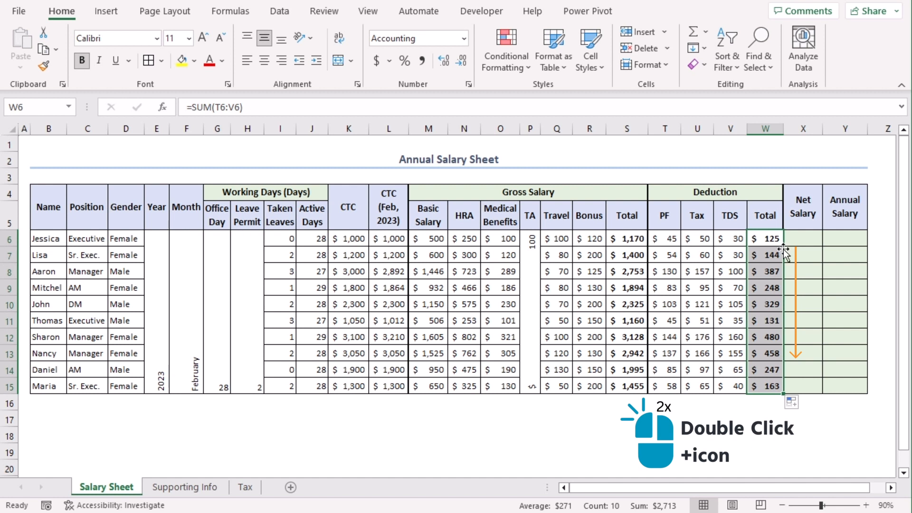
pyautogui.click(803, 468)
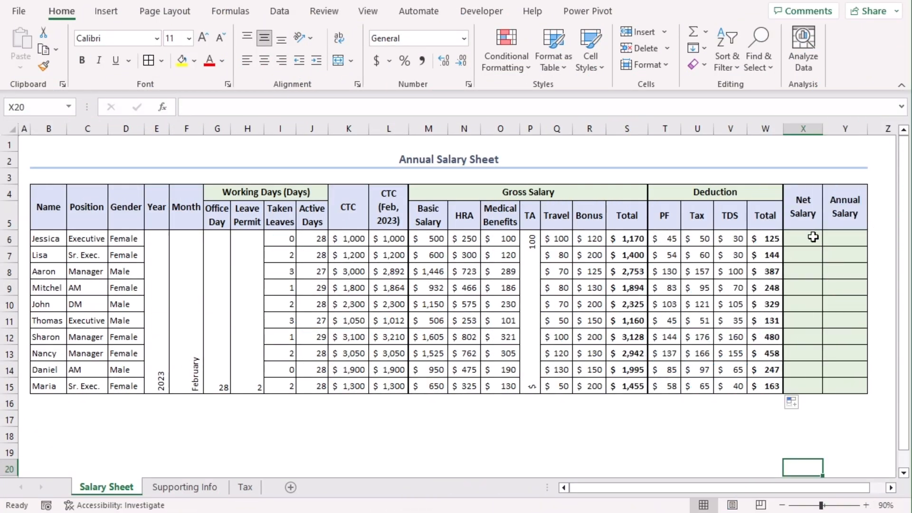
# - Calculate Net Salary in X6 as gross total minus total deduction with =S6-W6, and fill it down through X15
pyautogui.click(813, 236)
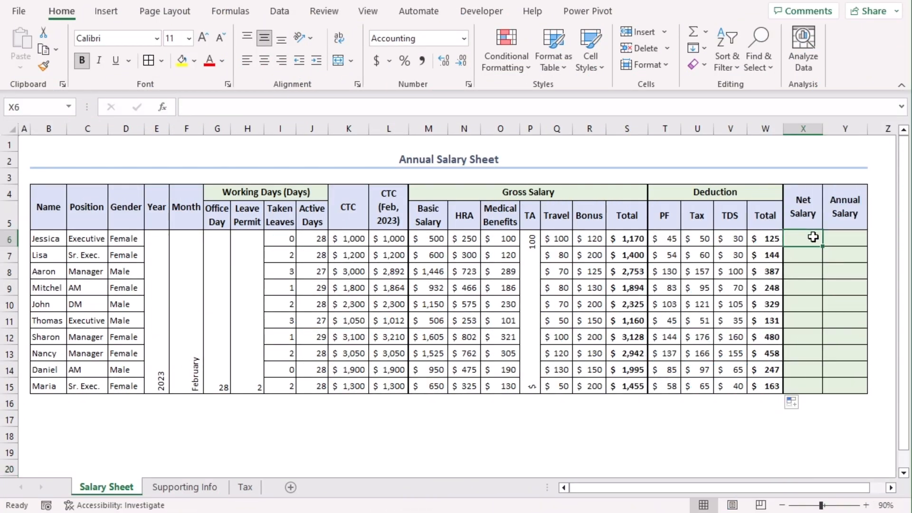
pyautogui.write('=')
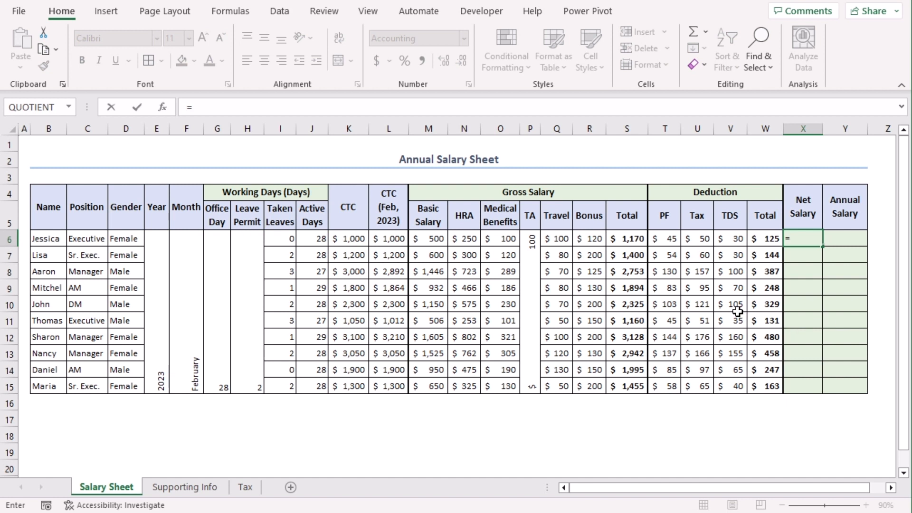
pyautogui.click(635, 238)
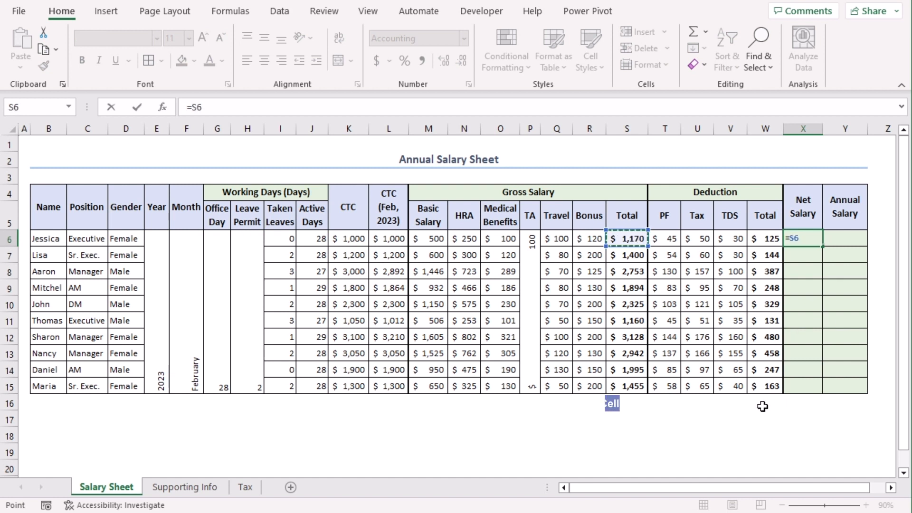
pyautogui.write('-')
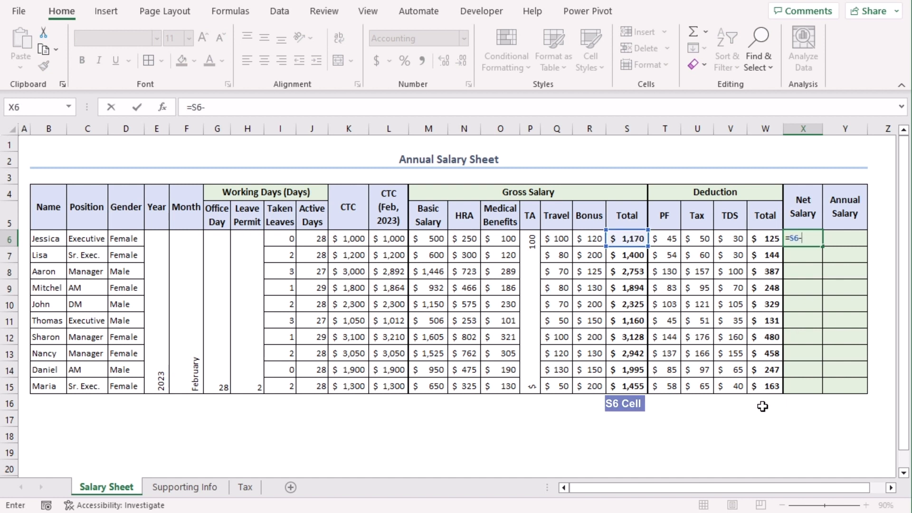
pyautogui.click(773, 239)
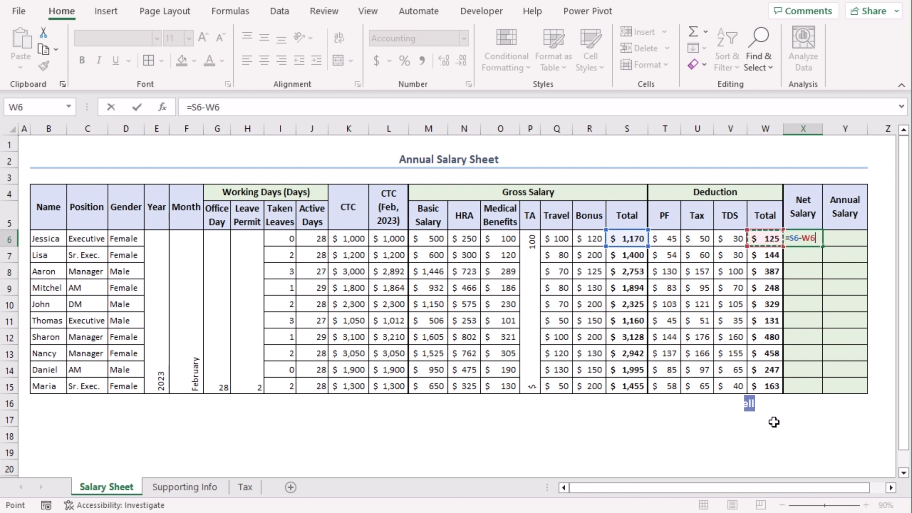
pyautogui.press('Return')
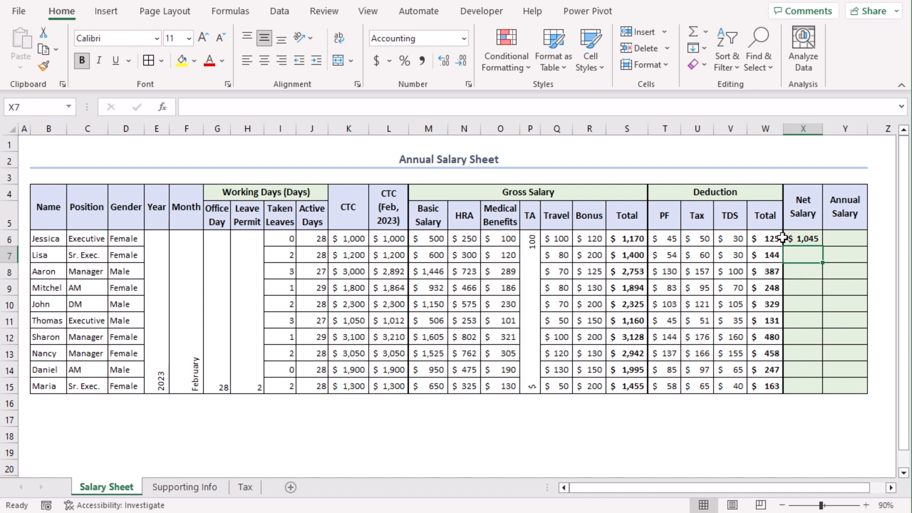
pyautogui.click(790, 239)
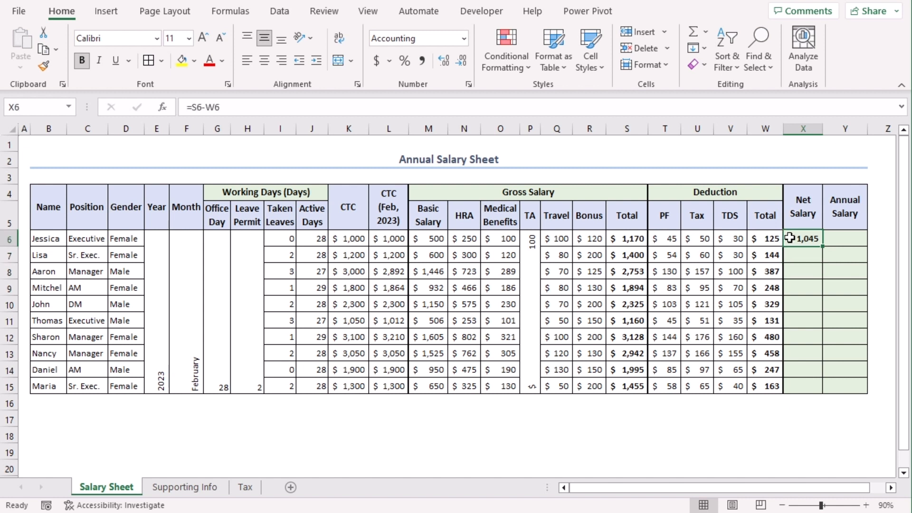
pyautogui.doubleClick(823, 246)
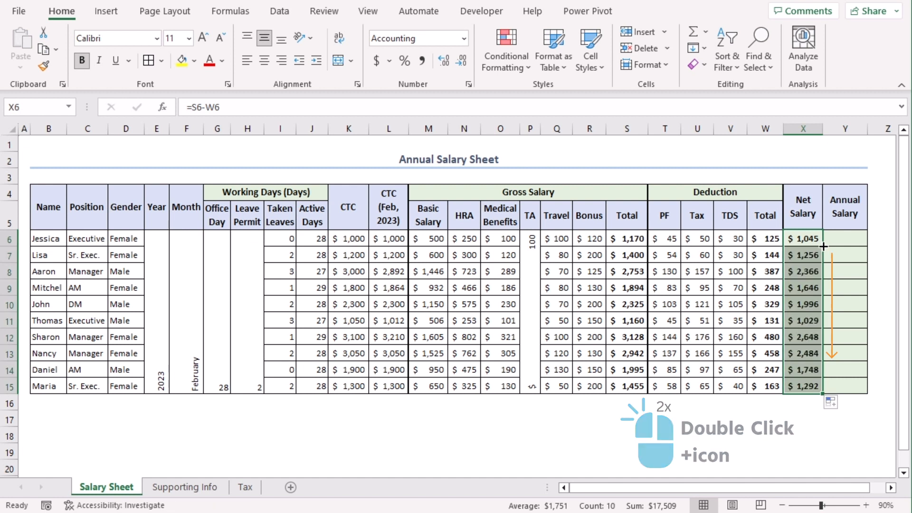
# - Calculate Annual Salary in Y6 with =X6*12 and fill the formula down through Y15
pyautogui.click(850, 237)
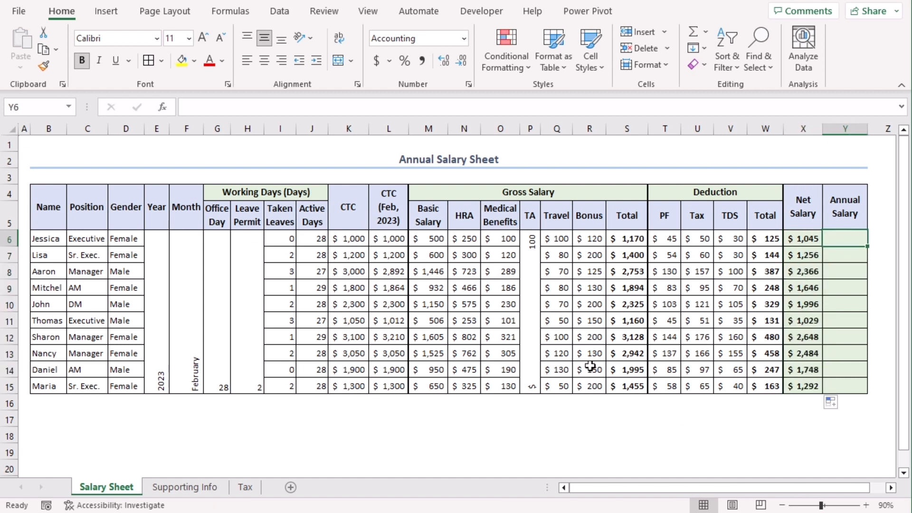
pyautogui.write('=')
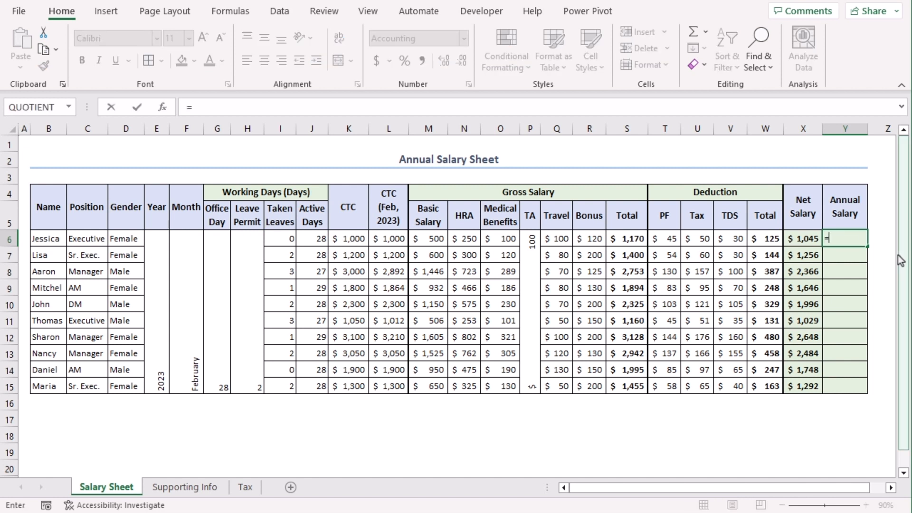
pyautogui.press('Left')
pyautogui.write('*')
pyautogui.press('Return')
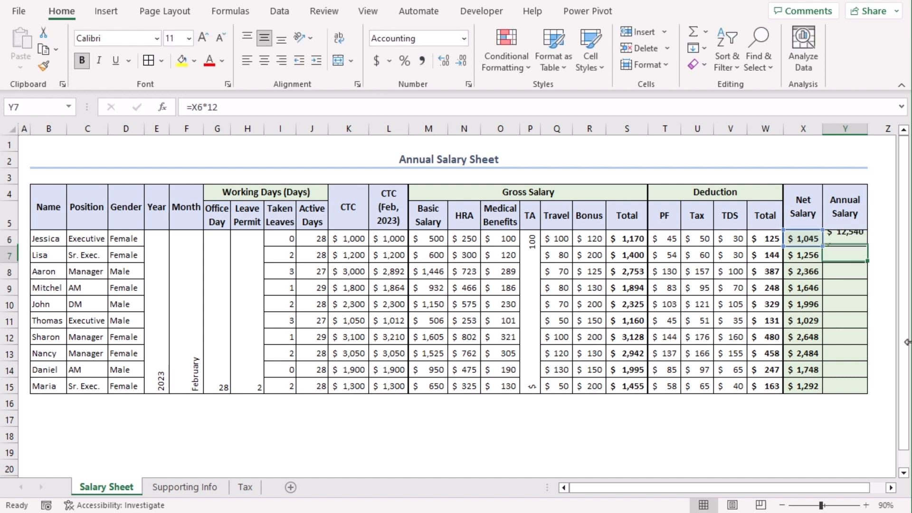
pyautogui.click(868, 242)
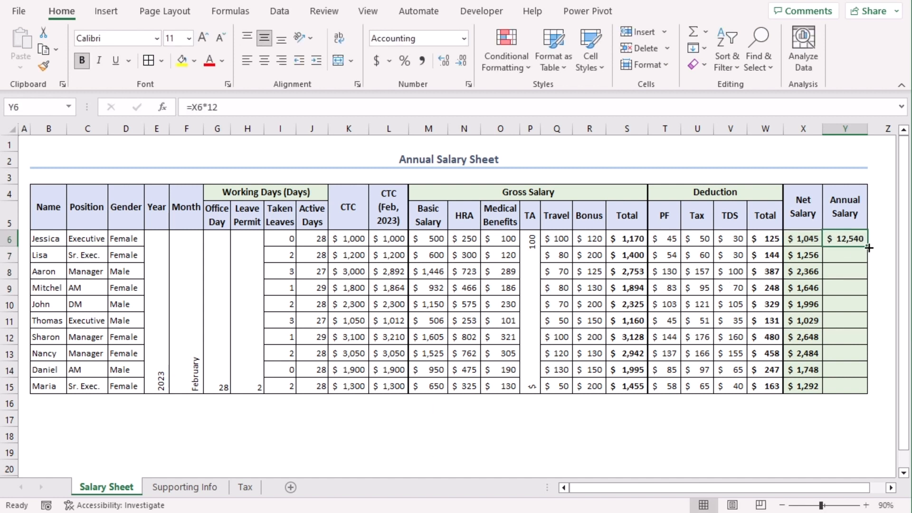
pyautogui.doubleClick(868, 248)
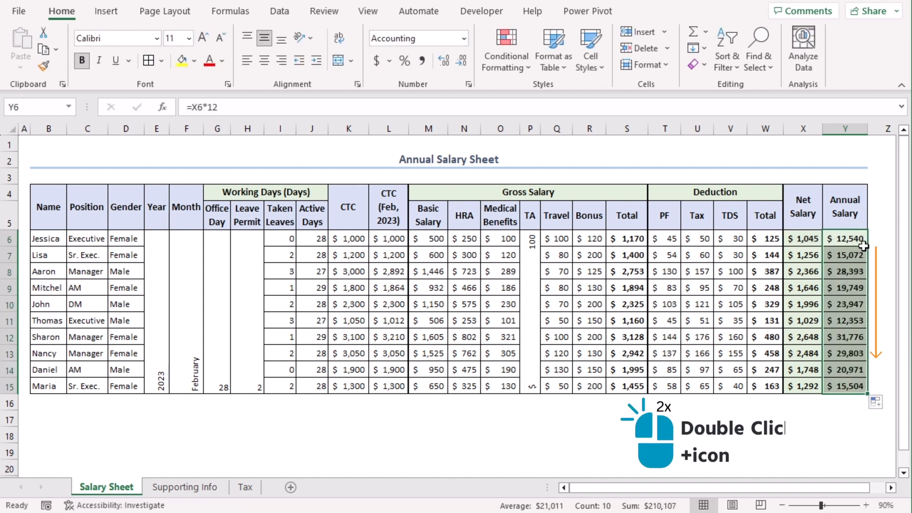
pyautogui.click(851, 434)
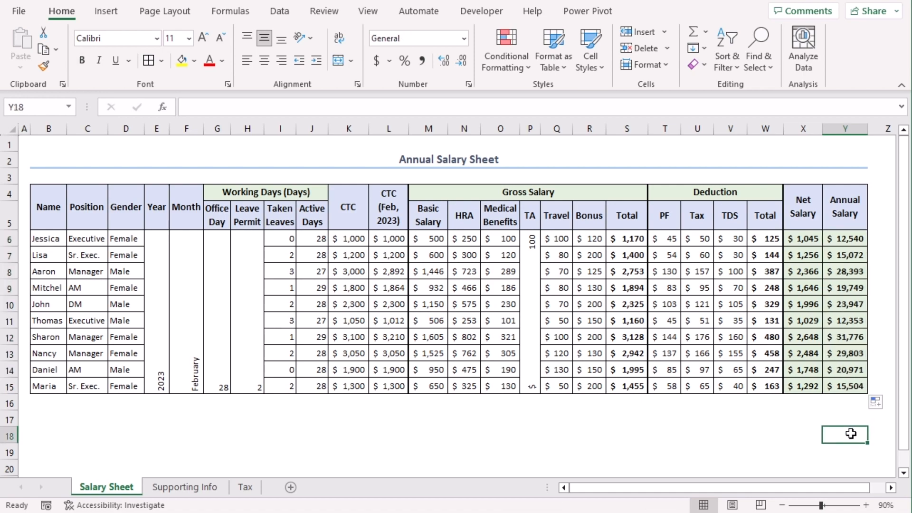